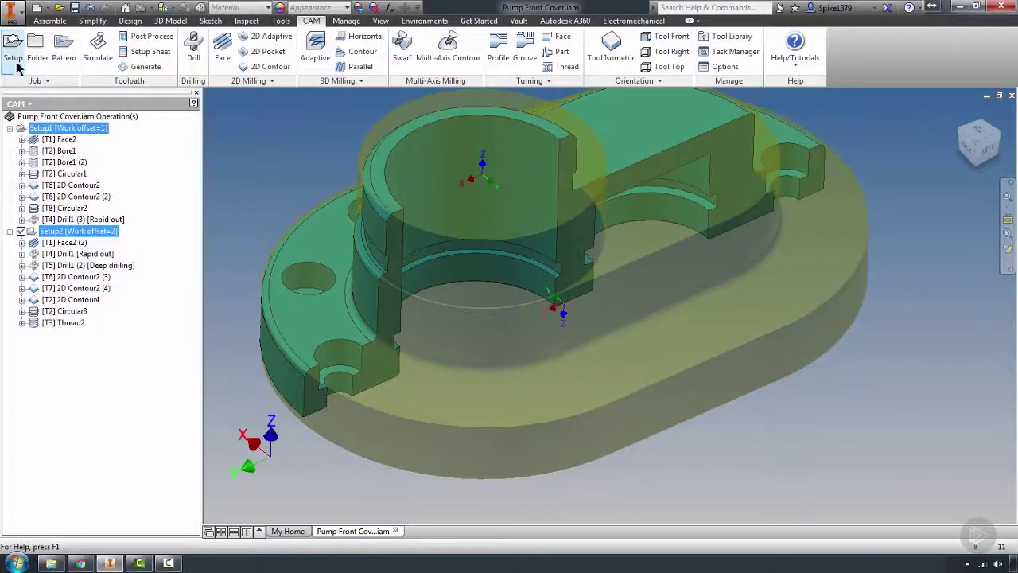
Start a simulation of both setups with the stock shown and the toolpath mode set to Tail.
{"action": "left_click", "coordinate": [108, 59]}
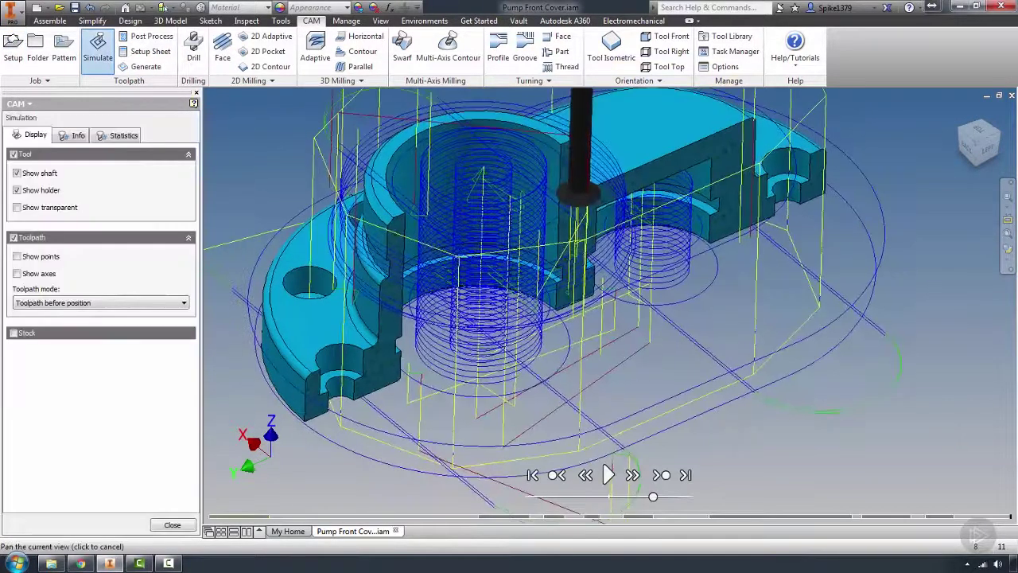
{"action": "left_click", "coordinate": [15, 334]}
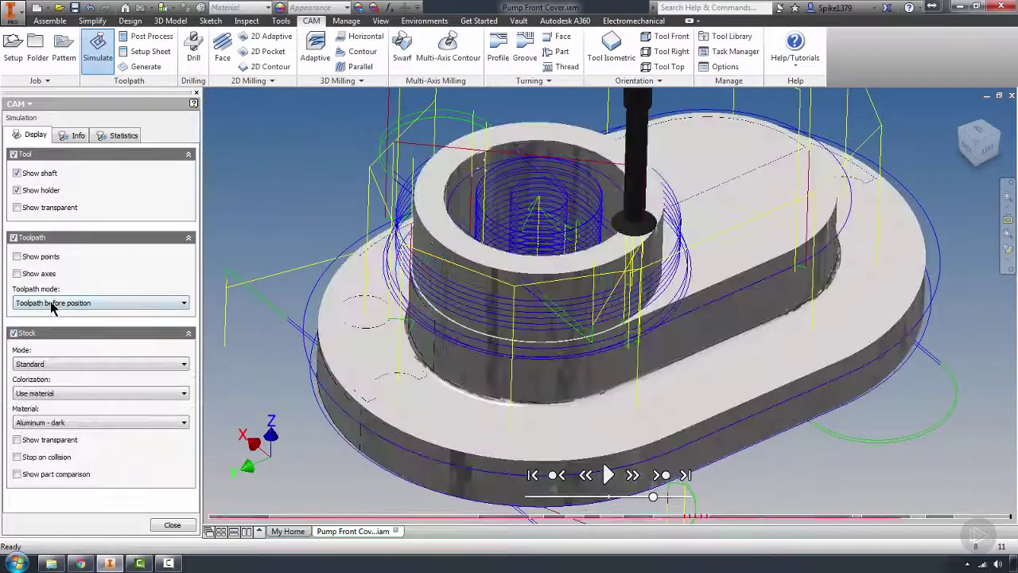
{"action": "left_click", "coordinate": [50, 304]}
{"action": "left_click", "coordinate": [24, 347]}
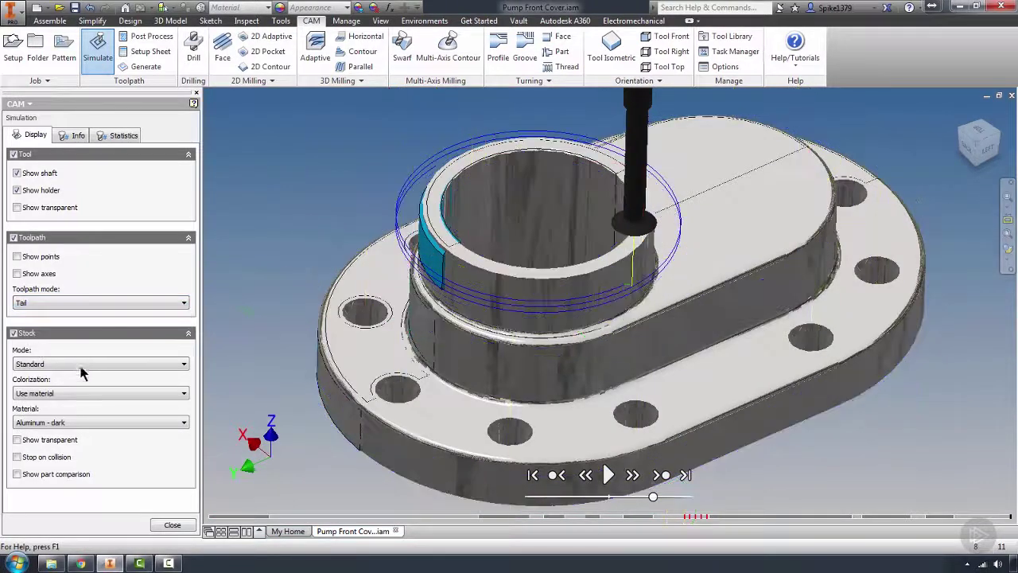
Set the stock colorization to Tool in the simulation display.
{"action": "left_click", "coordinate": [45, 394]}
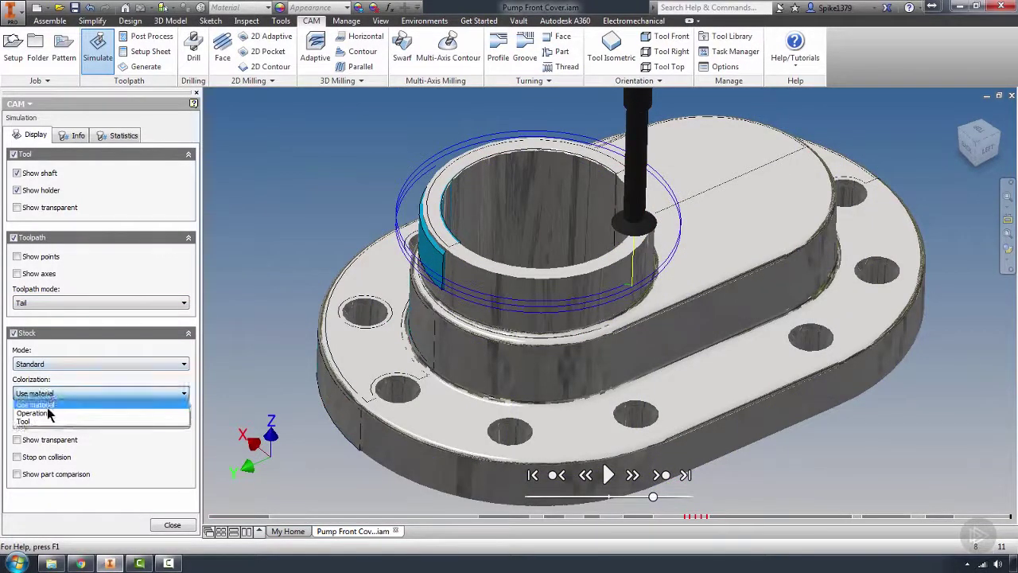
{"action": "left_click", "coordinate": [41, 404]}
{"action": "left_click", "coordinate": [42, 393]}
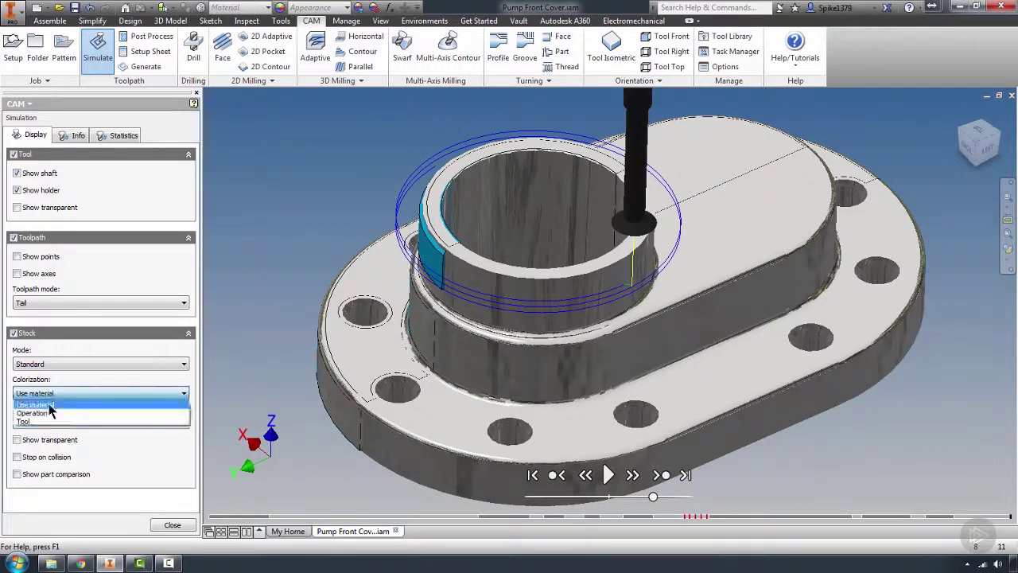
{"action": "left_click", "coordinate": [26, 417]}
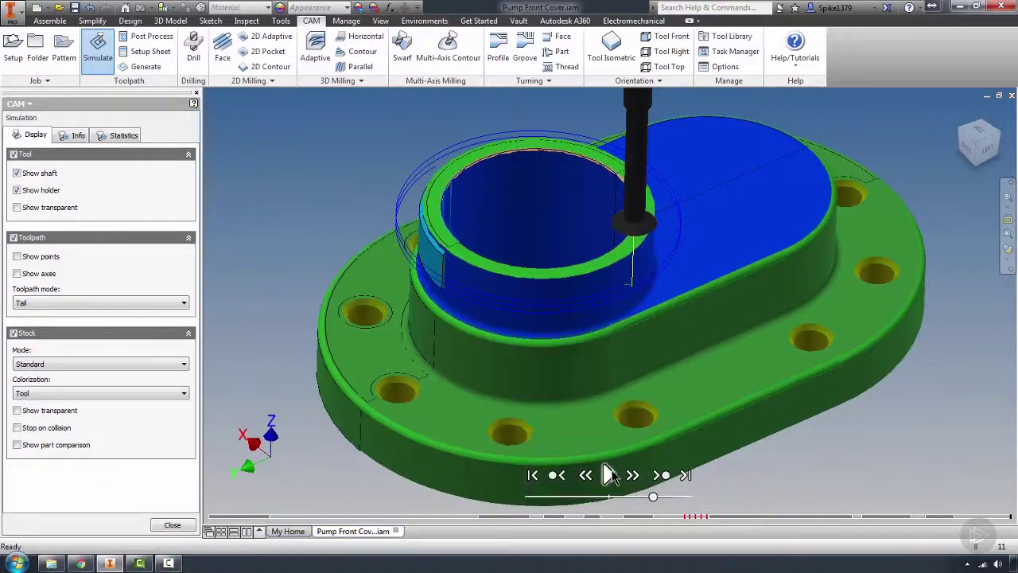
Play the machining simulation at maximum speed and examine the cover from underneath and from the side.
{"action": "left_click", "coordinate": [611, 472]}
{"action": "left_click_drag", "start_coordinate": [654, 497], "coordinate": [693, 497]}
{"action": "middle_click_drag", "start_coordinate": [674, 458], "coordinate": [660, 331], "text": "shift"}
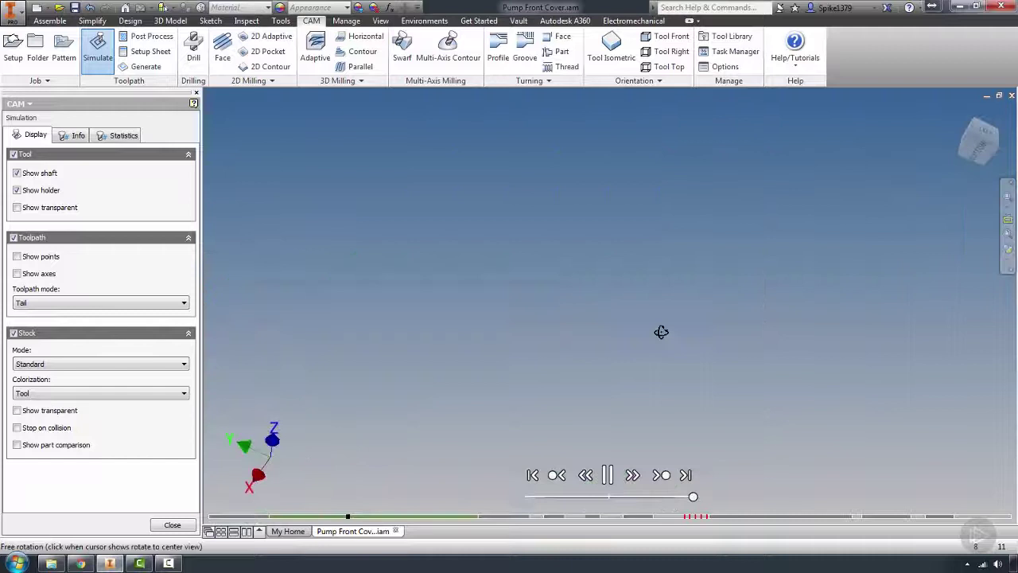
{"action": "scroll", "coordinate": [672, 412], "scroll_direction": "up", "scroll_amount": 10}
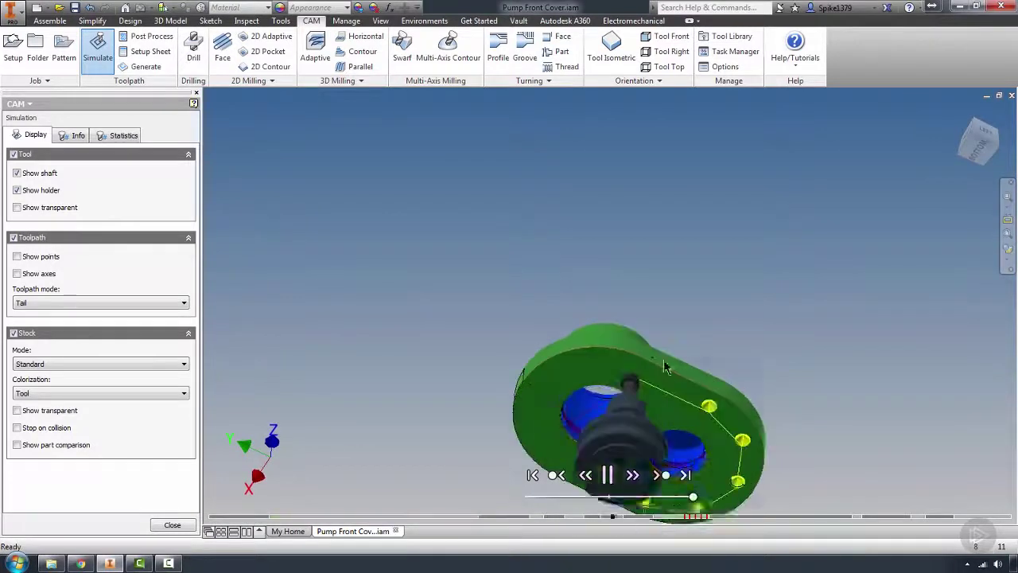
{"action": "middle_click_drag", "start_coordinate": [609, 298], "coordinate": [539, 358], "text": "shift"}
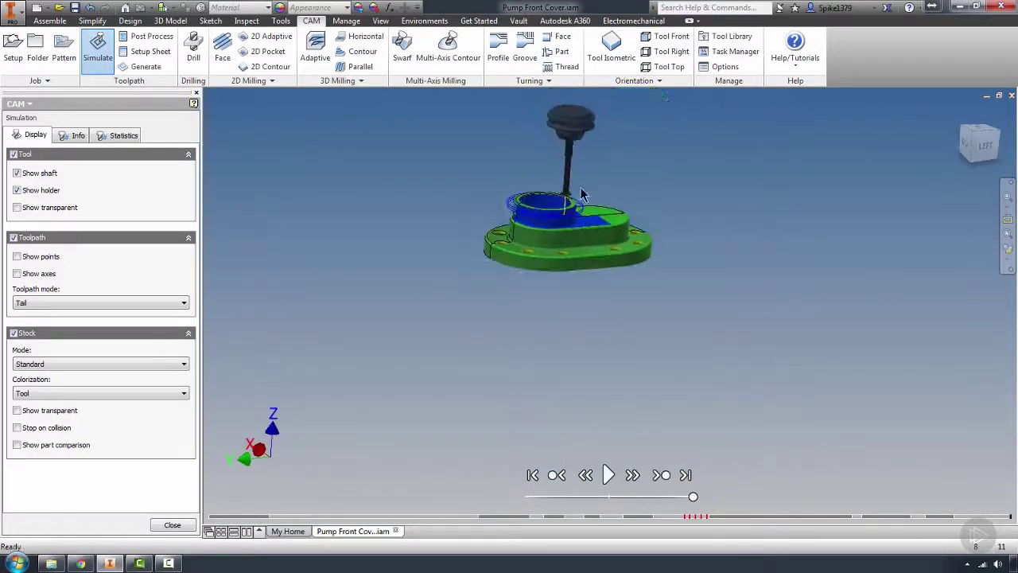
{"action": "scroll", "coordinate": [580, 194], "scroll_direction": "up", "scroll_amount": 5}
{"action": "middle_click_drag", "start_coordinate": [573, 294], "coordinate": [619, 258]}
{"action": "middle_click_drag", "start_coordinate": [569, 357], "coordinate": [539, 353], "text": "shift"}
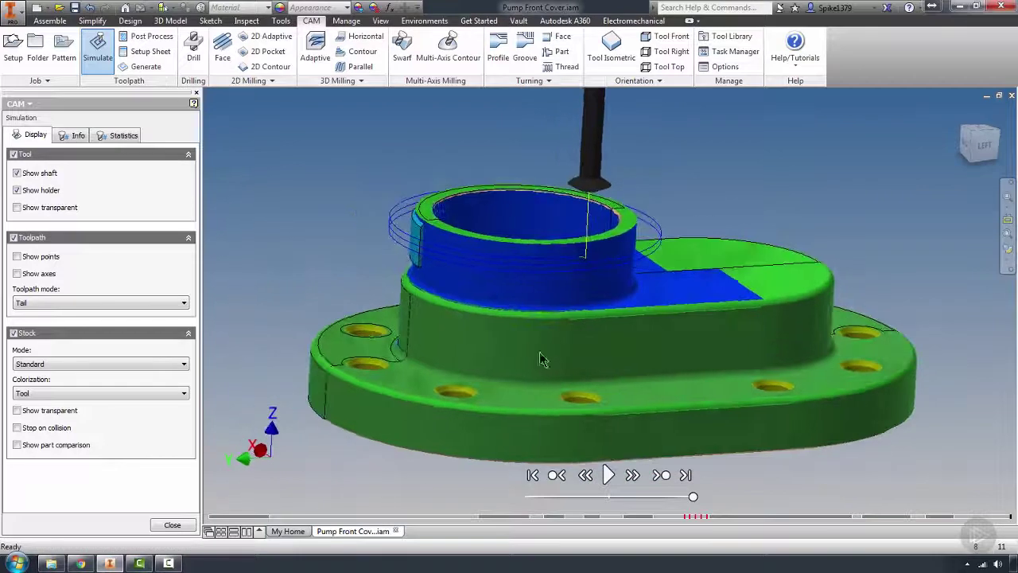
Jump to the first collision in the simulation and examine the spot drill's holder against the raised boss.
{"action": "left_click", "coordinate": [685, 516]}
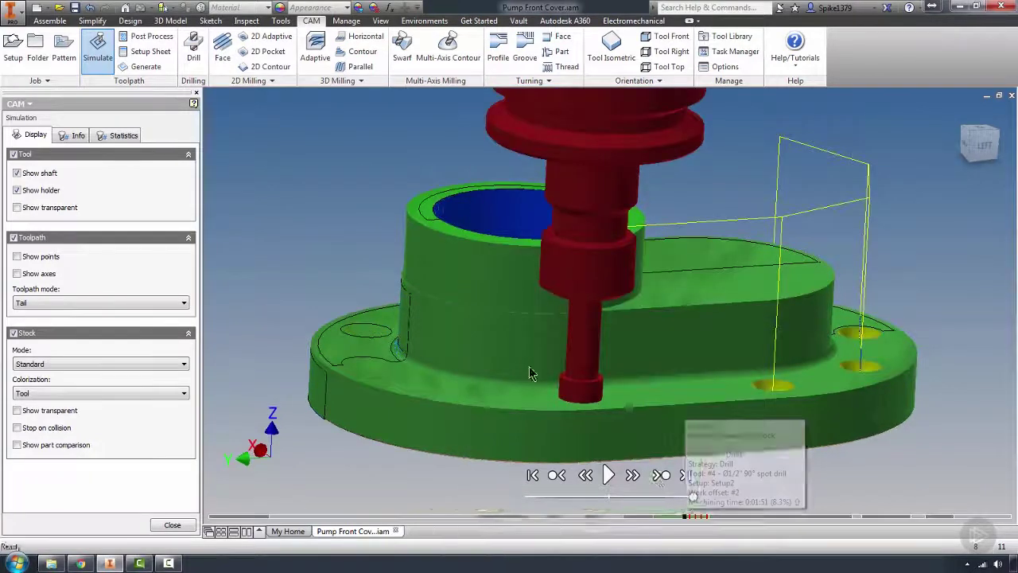
{"action": "mouse_move", "coordinate": [529, 365]}
{"action": "middle_mouse_down", "text": "shift"}
{"action": "mouse_move", "coordinate": [573, 360]}
{"action": "mouse_move", "coordinate": [555, 380]}
{"action": "mouse_move", "coordinate": [561, 375]}
{"action": "middle_mouse_up", "text": "shift"}
{"action": "scroll", "coordinate": [573, 361], "scroll_direction": "up", "scroll_amount": 3}
{"action": "scroll", "coordinate": [477, 369], "scroll_direction": "down", "scroll_amount": 3}
{"action": "middle_click_drag", "start_coordinate": [461, 370], "coordinate": [513, 384]}
{"action": "scroll", "coordinate": [526, 346], "scroll_direction": "up", "scroll_amount": 3}
{"action": "middle_click_drag", "start_coordinate": [513, 384], "coordinate": [494, 378]}
{"action": "middle_click_drag", "start_coordinate": [433, 356], "coordinate": [523, 304]}
{"action": "scroll", "coordinate": [525, 306], "scroll_direction": "up", "scroll_amount": 1}
{"action": "scroll", "coordinate": [532, 307], "scroll_direction": "down", "scroll_amount": 2}
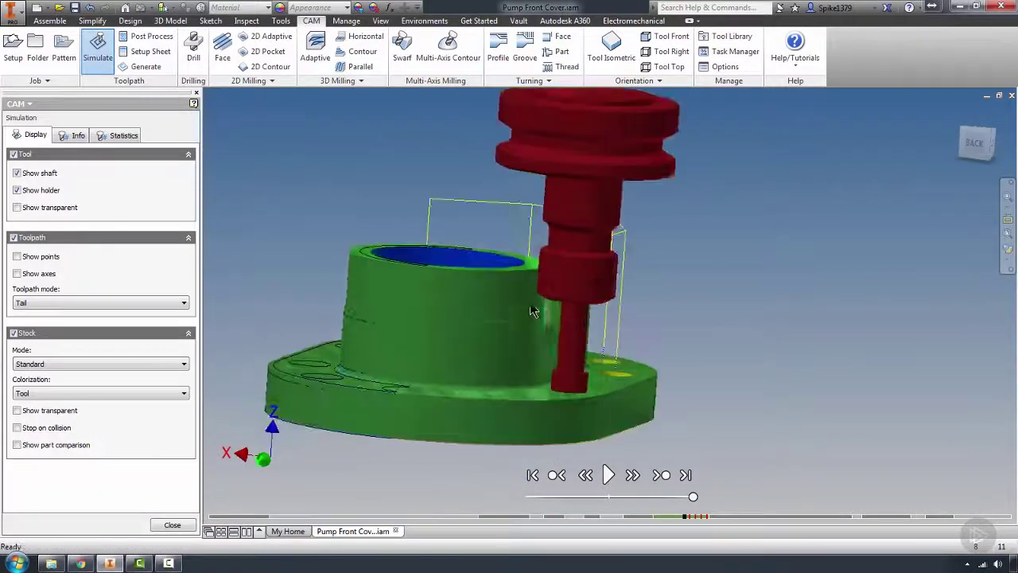
{"action": "middle_click_drag", "start_coordinate": [555, 371], "coordinate": [586, 352]}
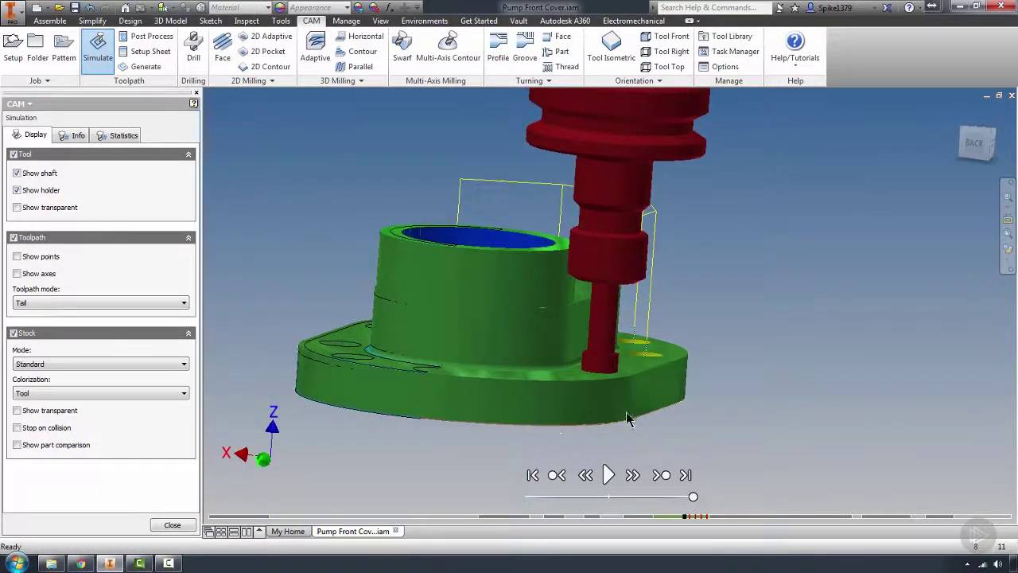
Step through the following Drill1 collisions, check the holder marks on the boss, and end the simulation.
{"action": "left_click", "coordinate": [690, 515]}
{"action": "left_click", "coordinate": [695, 517]}
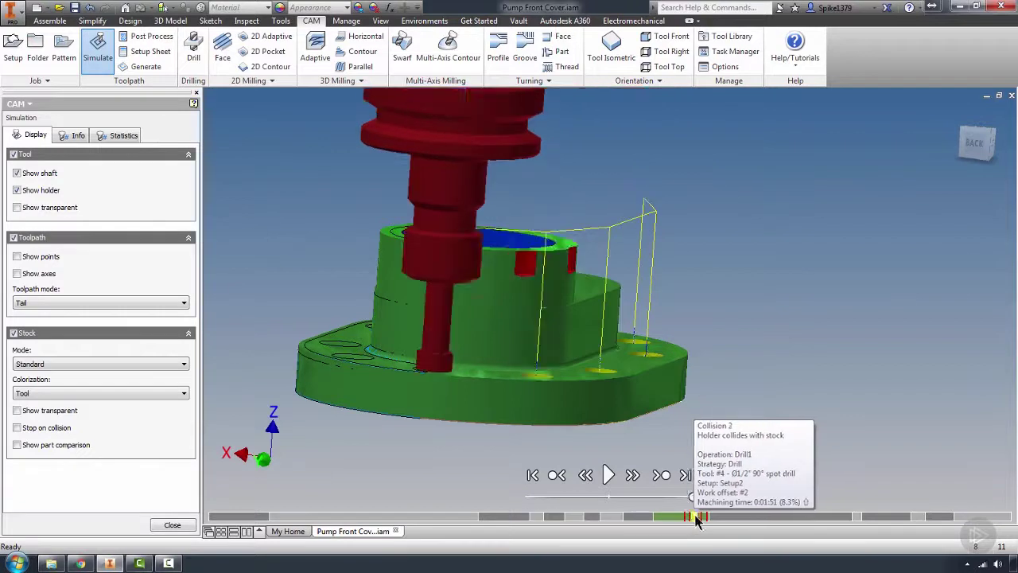
{"action": "middle_click_drag", "start_coordinate": [509, 334], "coordinate": [444, 329], "text": "shift"}
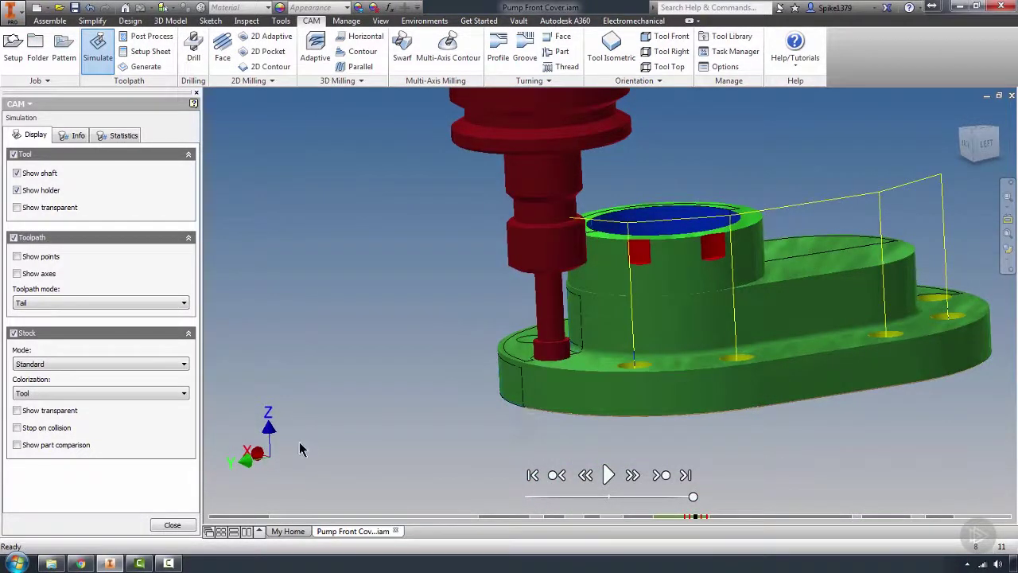
{"action": "left_click", "coordinate": [186, 525]}
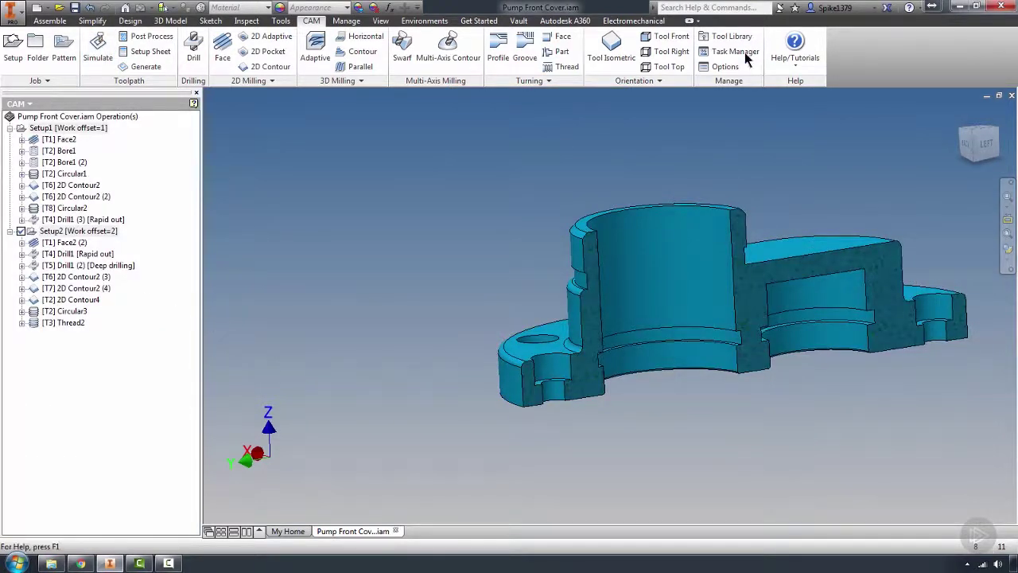
Set the body length of tool #4, the 1/2" 90° spot drill, to 2 in in the Tool Library.
{"action": "left_click", "coordinate": [728, 35]}
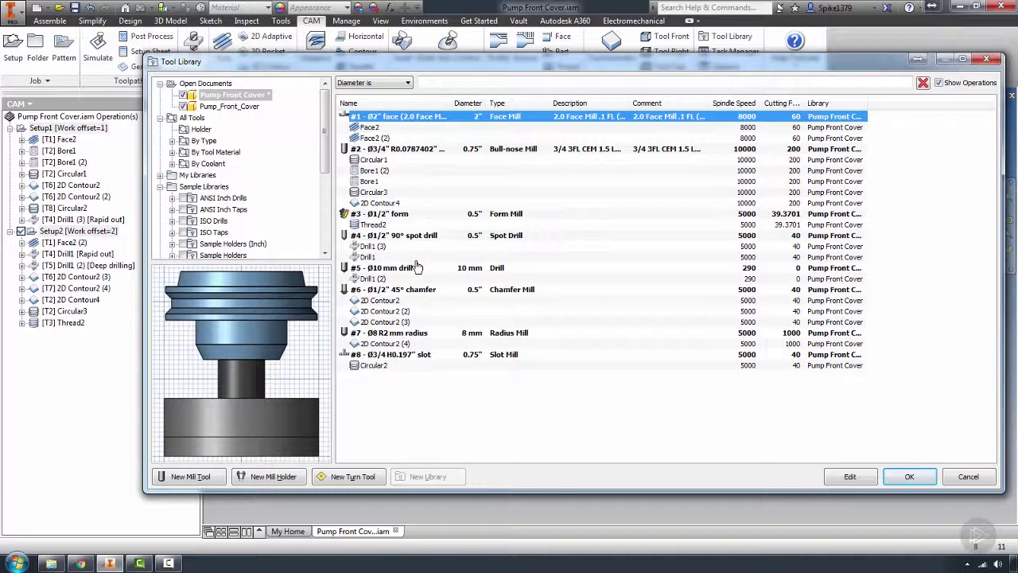
{"action": "left_click", "coordinate": [395, 237]}
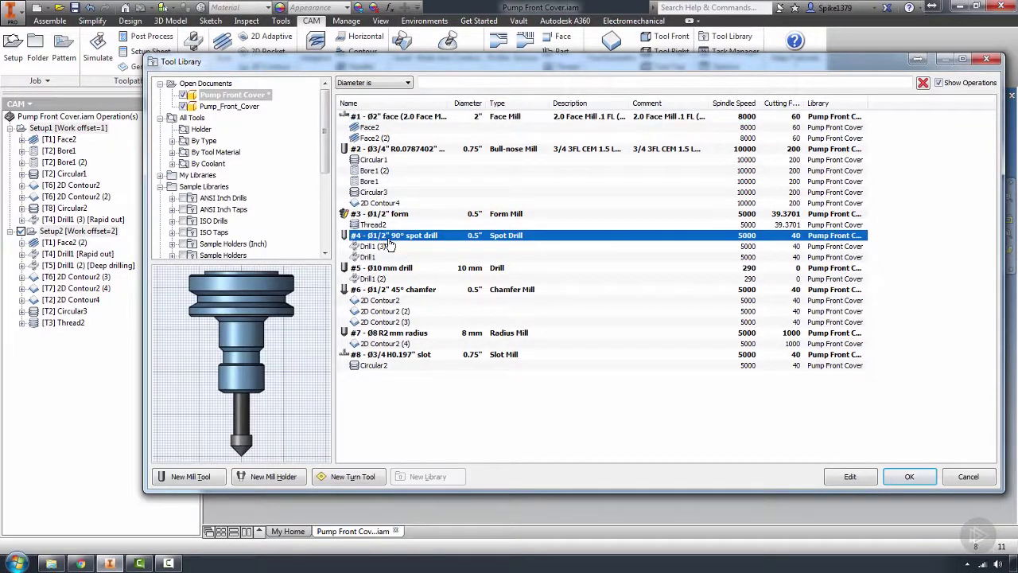
{"action": "double_click", "coordinate": [390, 245]}
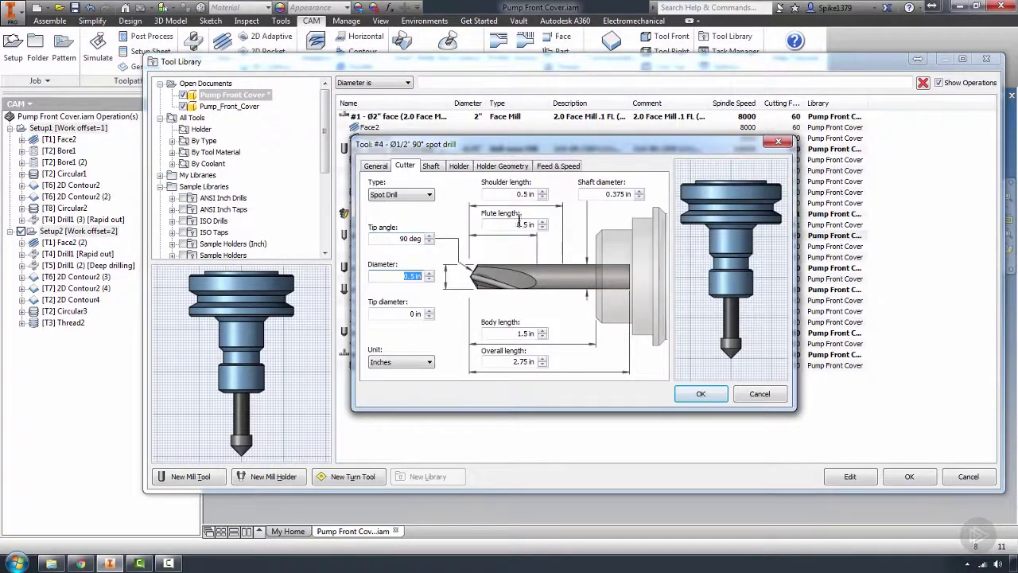
{"action": "left_click", "coordinate": [502, 332]}
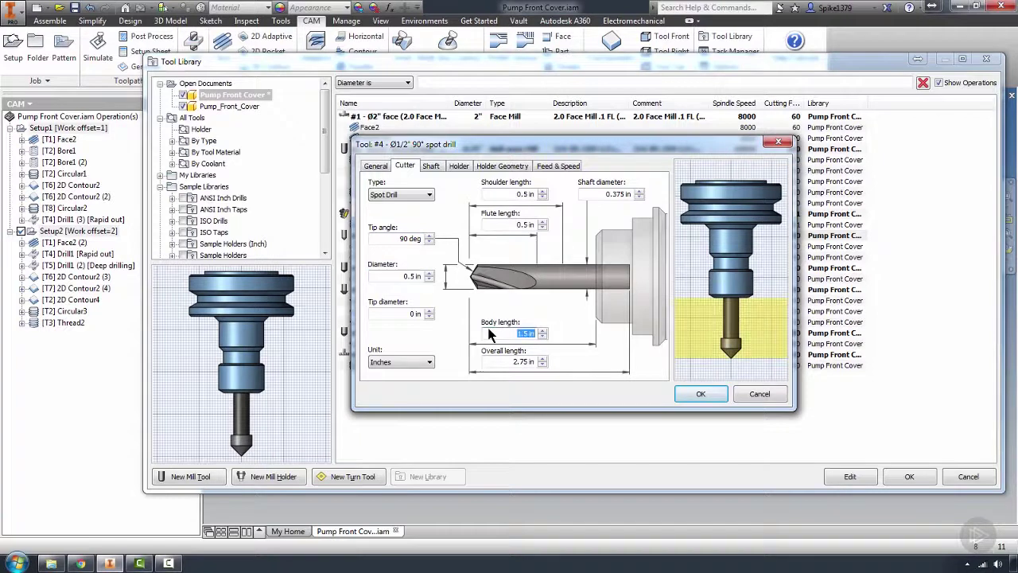
{"action": "type", "text": "2"}
{"action": "left_click", "coordinate": [714, 397]}
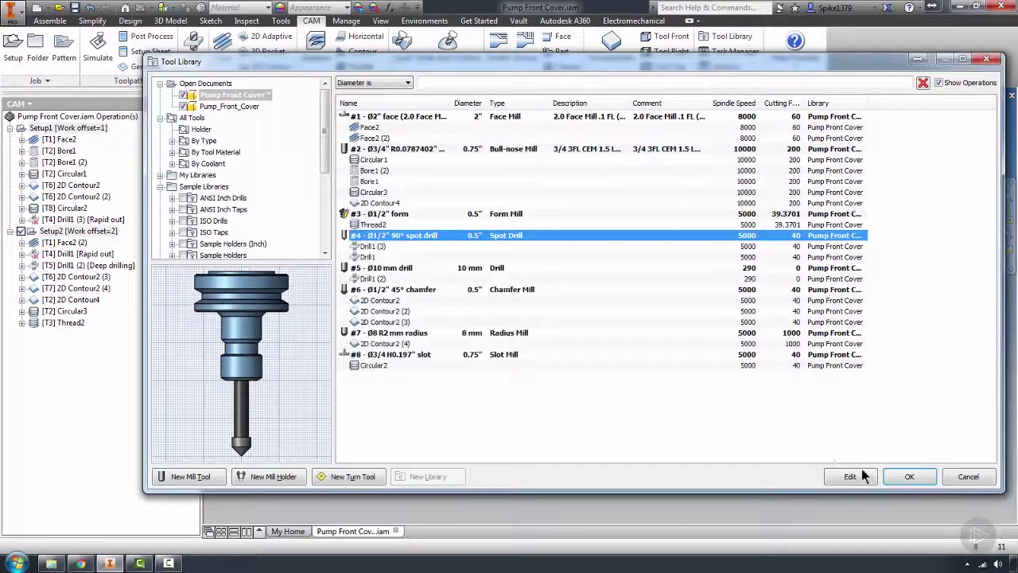
{"action": "left_click", "coordinate": [909, 476]}
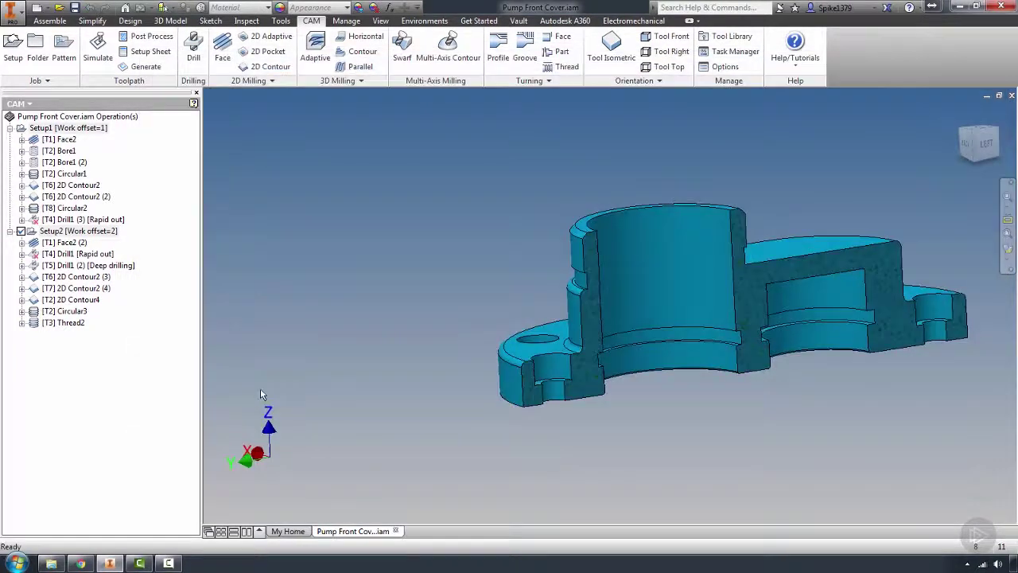
Regenerate the toolpaths of the Drill1 (3) and Drill1 spot drilling operations.
{"action": "left_click", "coordinate": [54, 220]}
{"action": "left_click", "coordinate": [62, 254], "text": "ctrl"}
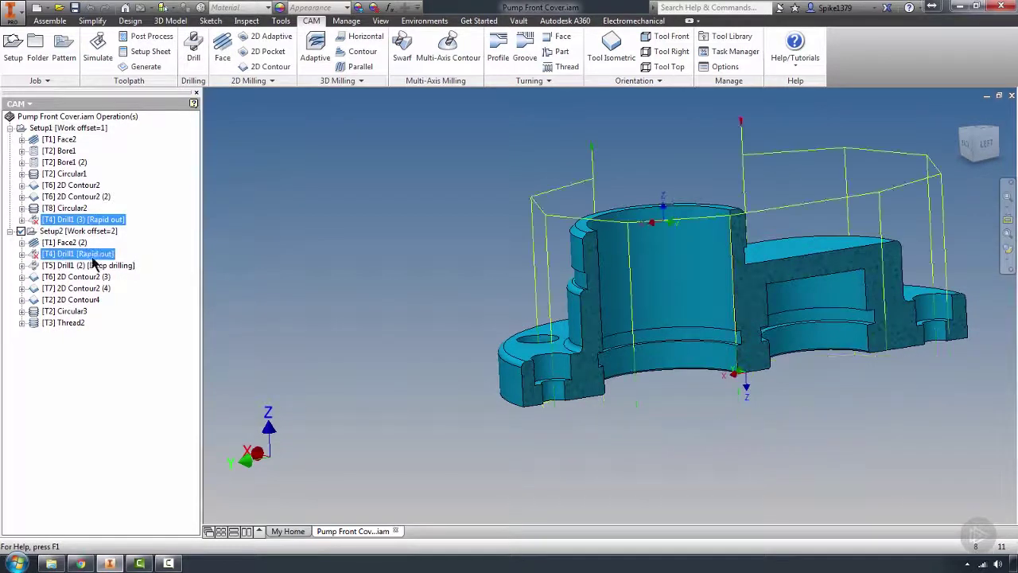
{"action": "left_click", "coordinate": [130, 69]}
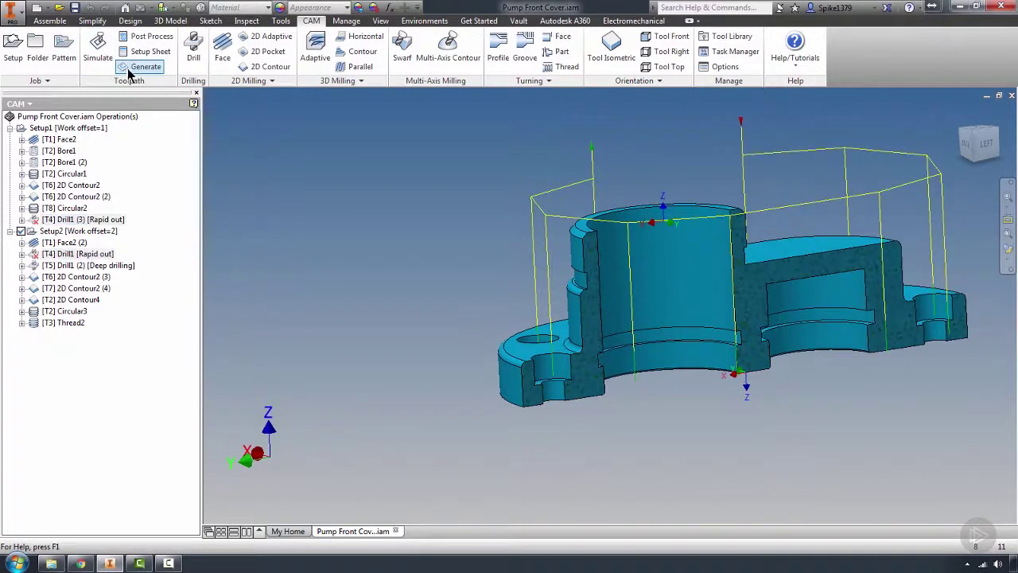
Simulate Setup1 and Setup2 together again and play the machining through to the end.
{"action": "left_click", "coordinate": [38, 128]}
{"action": "left_click", "coordinate": [44, 230], "text": "ctrl"}
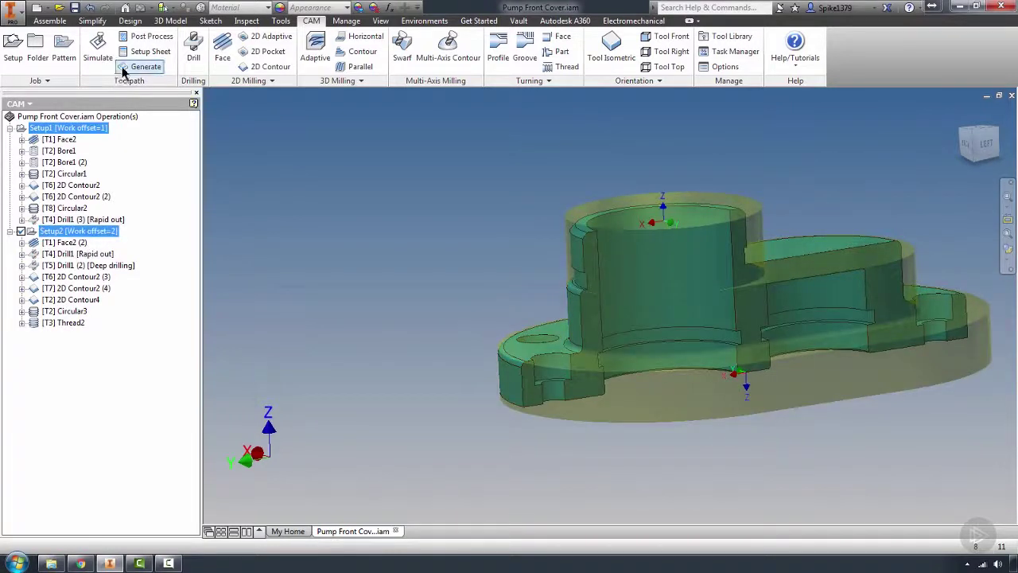
{"action": "left_click", "coordinate": [98, 49]}
{"action": "left_click", "coordinate": [608, 474]}
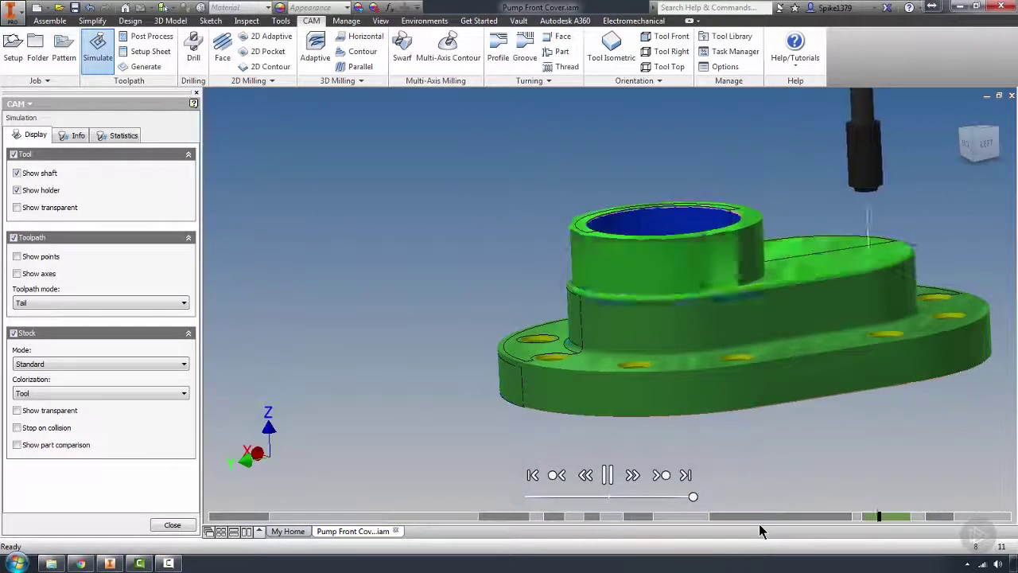
{"action": "scroll", "coordinate": [684, 358], "scroll_direction": "down", "scroll_amount": 4}
{"action": "mouse_move", "coordinate": [637, 334]}
{"action": "middle_mouse_down", "text": "shift"}
{"action": "mouse_move", "coordinate": [657, 327]}
{"action": "mouse_move", "coordinate": [632, 322]}
{"action": "middle_mouse_up", "text": "shift"}
{"action": "scroll", "coordinate": [630, 321], "scroll_direction": "up", "scroll_amount": 5}
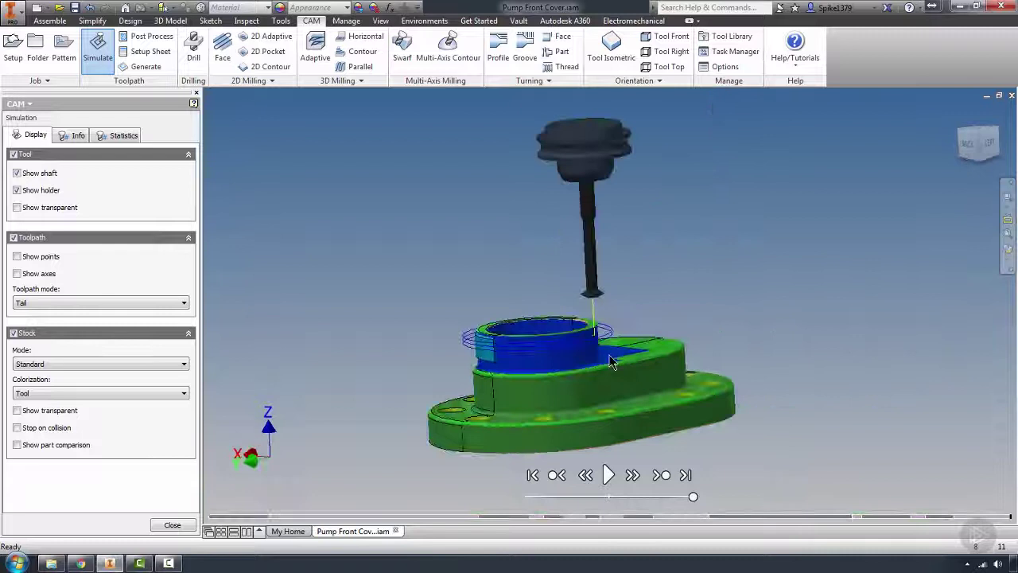
Examine the tool-coloured surfaces around the raised boss and the step below it, and end the simulation.
{"action": "scroll", "coordinate": [478, 362], "scroll_direction": "down", "scroll_amount": 7}
{"action": "middle_click_drag", "start_coordinate": [482, 365], "coordinate": [487, 358]}
{"action": "scroll", "coordinate": [578, 293], "scroll_direction": "down", "scroll_amount": 4}
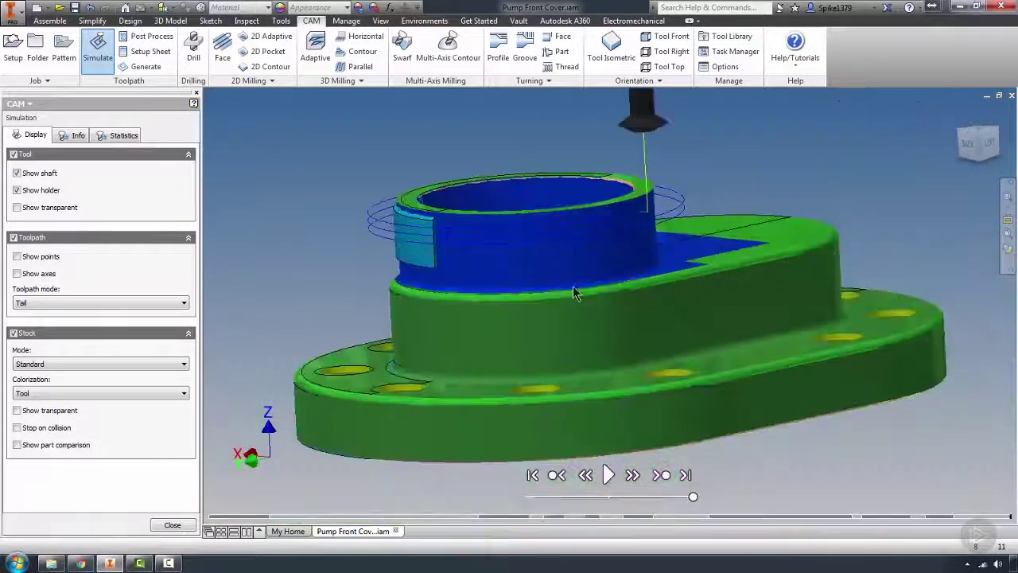
{"action": "middle_click_drag", "start_coordinate": [589, 310], "coordinate": [554, 393], "text": "shift"}
{"action": "middle_click_drag", "start_coordinate": [614, 331], "coordinate": [612, 344]}
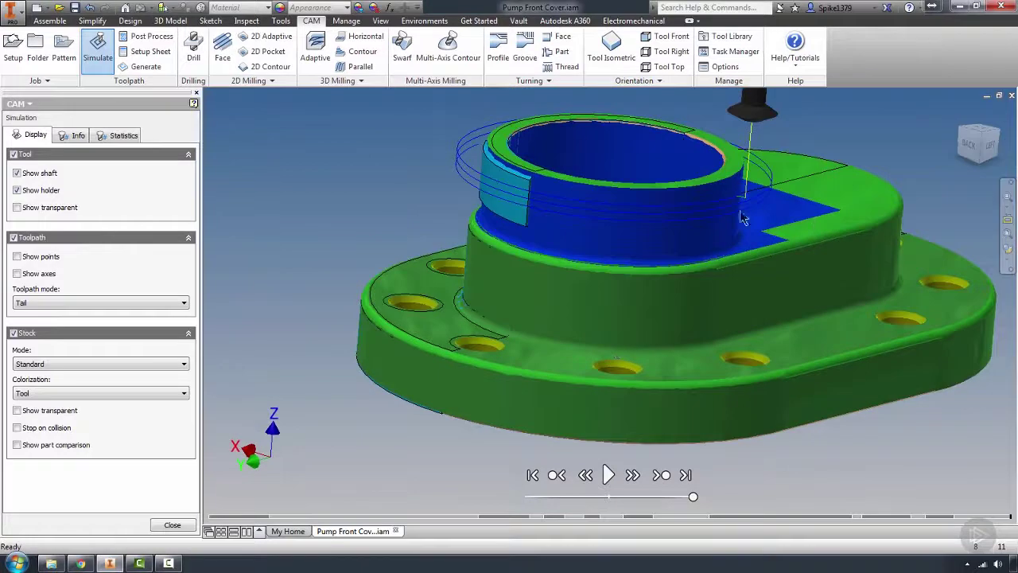
{"action": "scroll", "coordinate": [666, 272], "scroll_direction": "down", "scroll_amount": 3}
{"action": "middle_click_drag", "start_coordinate": [666, 272], "coordinate": [643, 259], "text": "shift"}
{"action": "middle_click_drag", "start_coordinate": [863, 241], "coordinate": [546, 248]}
{"action": "scroll", "coordinate": [704, 244], "scroll_direction": "up", "scroll_amount": 3}
{"action": "scroll", "coordinate": [546, 248], "scroll_direction": "down", "scroll_amount": 3}
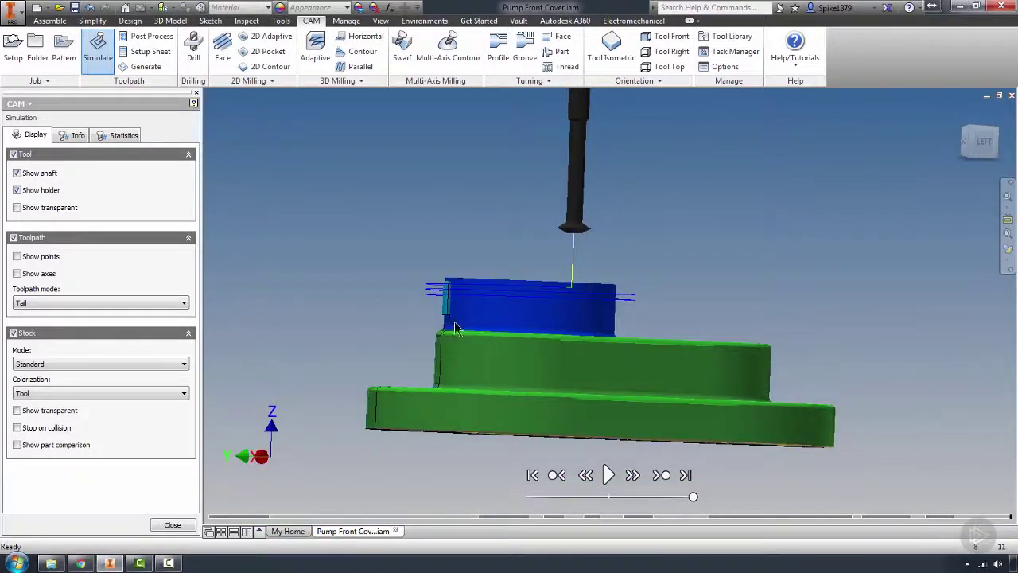
{"action": "scroll", "coordinate": [454, 327], "scroll_direction": "up", "scroll_amount": 2}
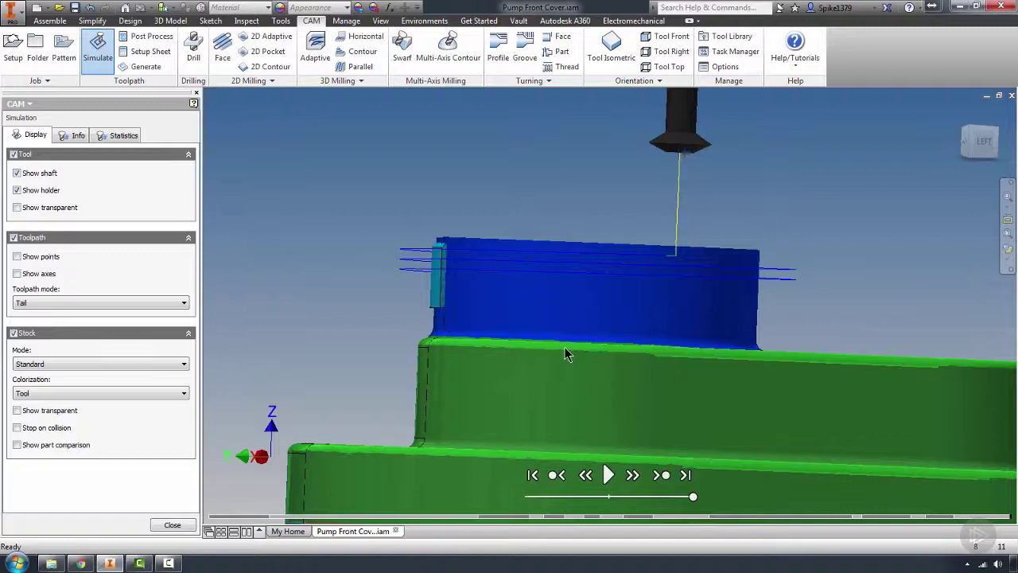
{"action": "scroll", "coordinate": [566, 354], "scroll_direction": "down", "scroll_amount": 3}
{"action": "mouse_move", "coordinate": [486, 352]}
{"action": "middle_mouse_down", "text": "shift"}
{"action": "mouse_move", "coordinate": [507, 346]}
{"action": "mouse_move", "coordinate": [486, 351]}
{"action": "middle_mouse_up", "text": "shift"}
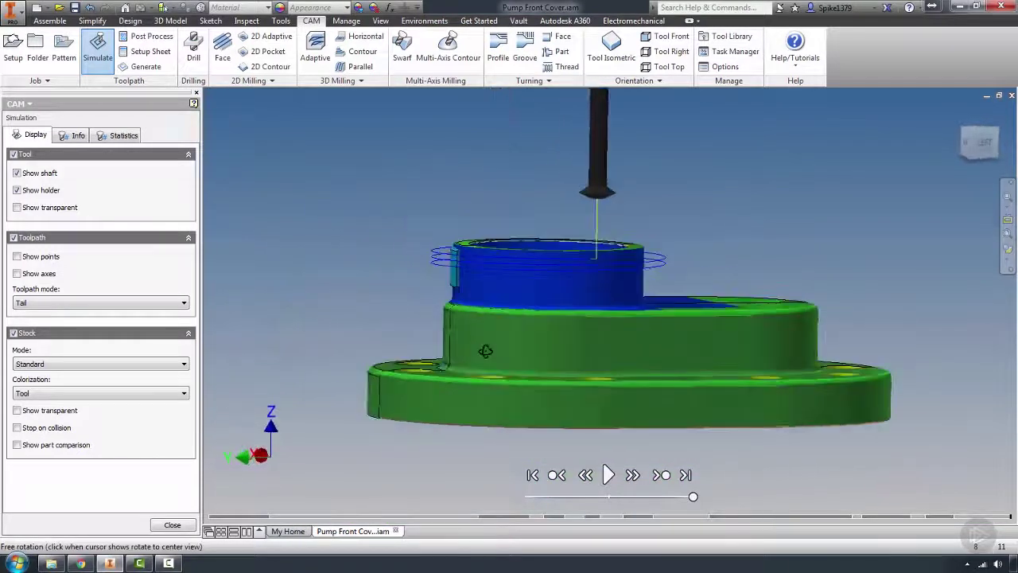
{"action": "scroll", "coordinate": [580, 307], "scroll_direction": "up", "scroll_amount": 4}
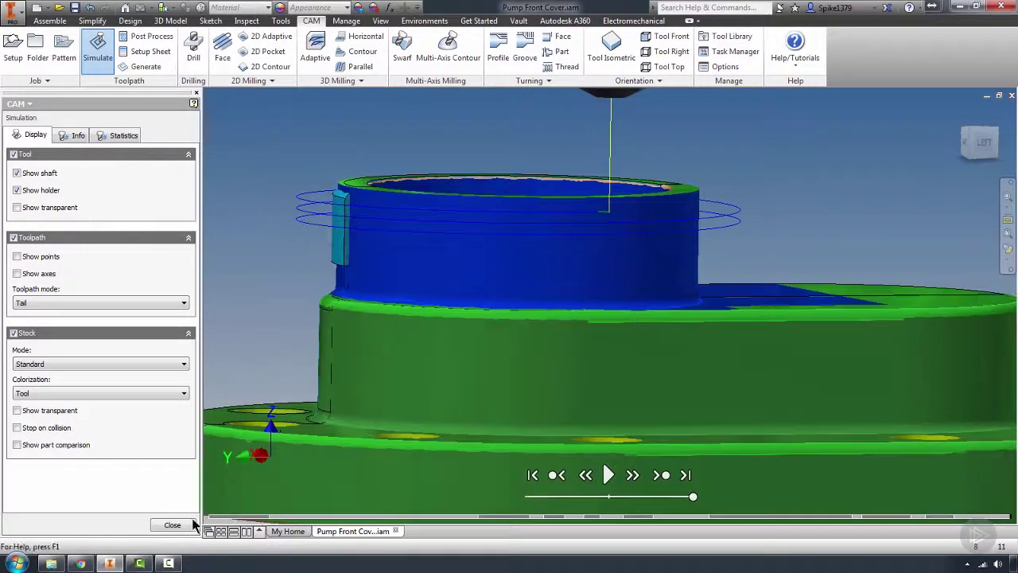
{"action": "left_click", "coordinate": [189, 525]}
Change the tool of the Circular3 operation to #8, the Ø3/4 H0.197" slot mill, and accept the operation.
{"action": "left_click", "coordinate": [48, 312]}
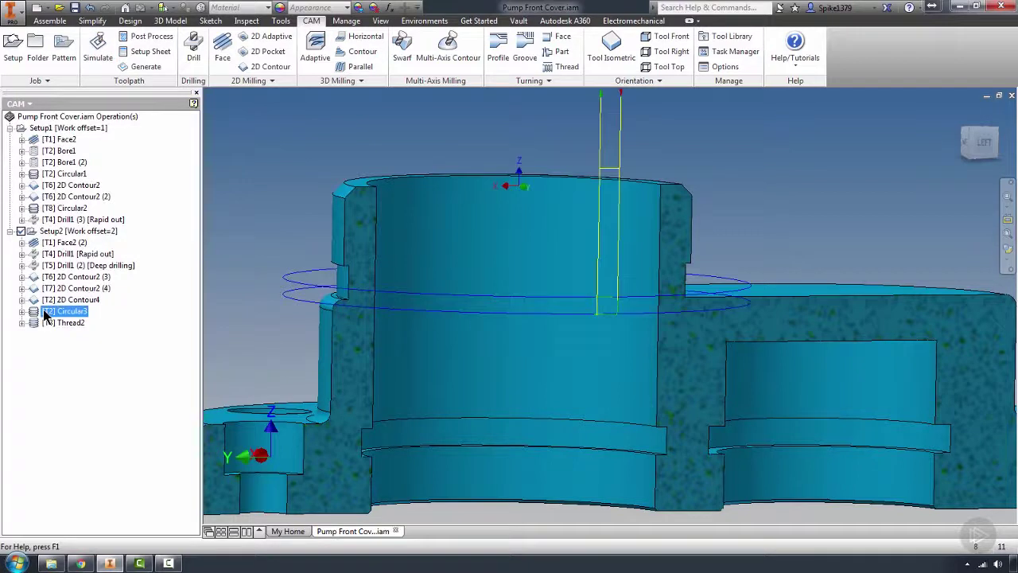
{"action": "double_click", "coordinate": [37, 315]}
{"action": "scroll", "coordinate": [758, 313], "scroll_direction": "down", "scroll_amount": 3}
{"action": "middle_click_drag", "start_coordinate": [681, 177], "coordinate": [659, 222]}
{"action": "left_click", "coordinate": [91, 175]}
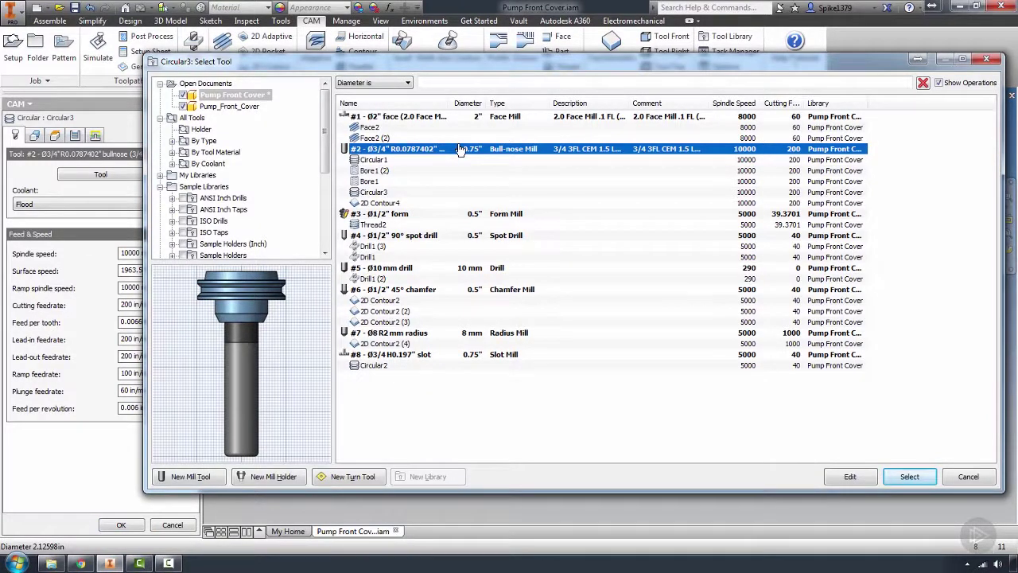
{"action": "left_click", "coordinate": [401, 355]}
{"action": "left_click", "coordinate": [909, 477]}
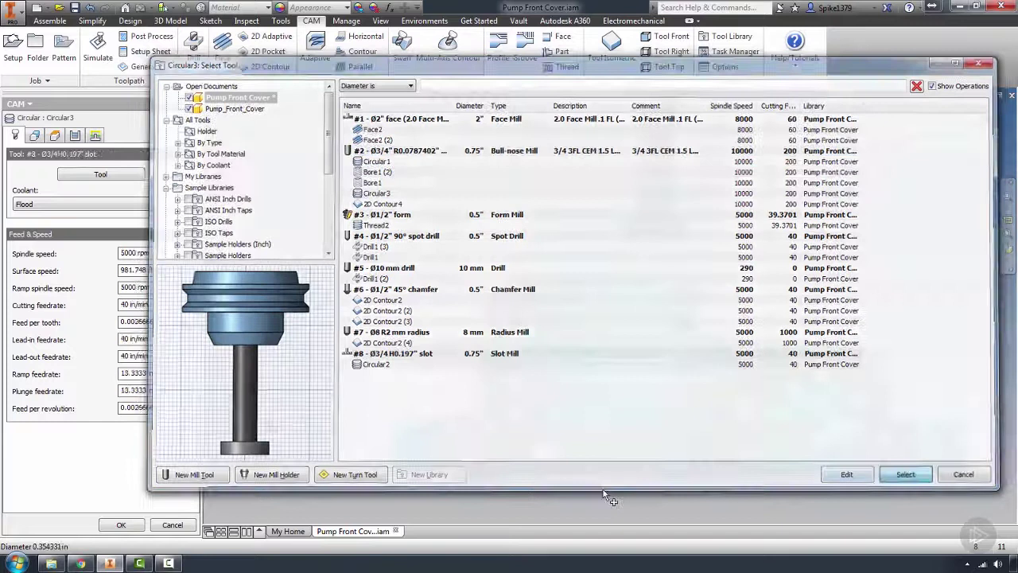
{"action": "left_click", "coordinate": [121, 524]}
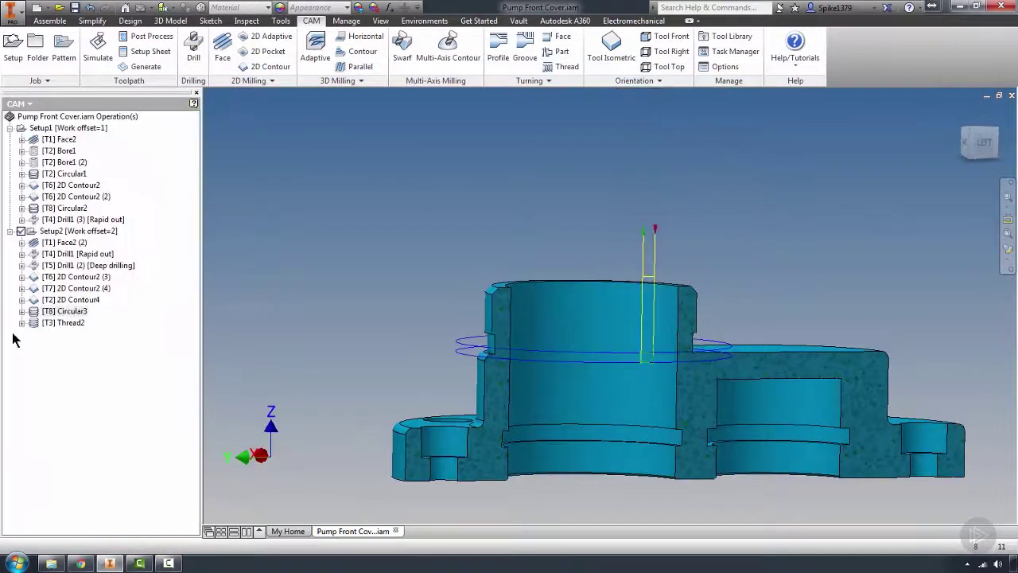
Simulate Setup1 and Setup2 together with Circular3's changed tool and play the machining through to the end.
{"action": "scroll", "coordinate": [500, 354], "scroll_direction": "up", "scroll_amount": 4}
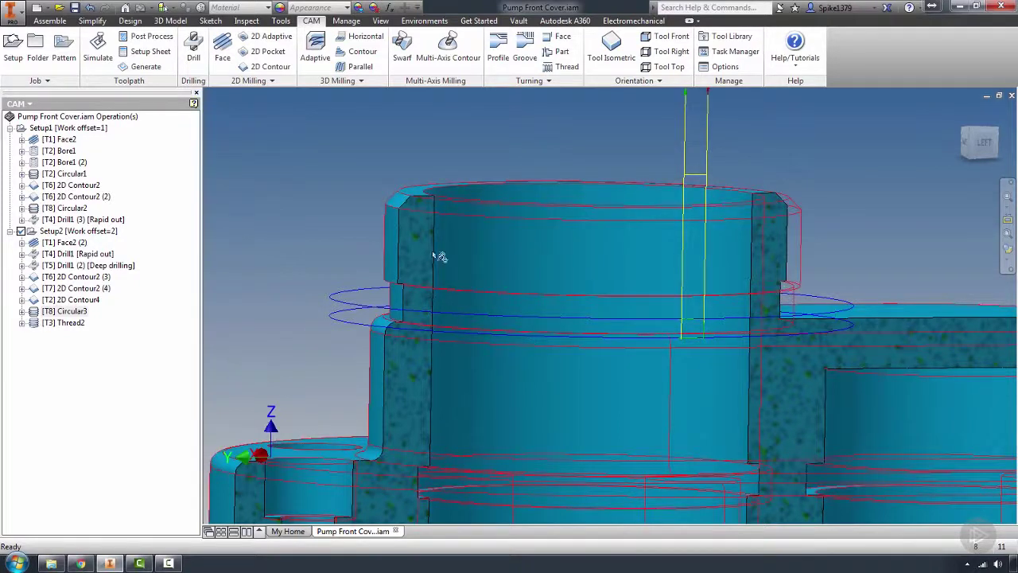
{"action": "left_click", "coordinate": [36, 230]}
{"action": "left_click", "coordinate": [36, 129], "text": "ctrl"}
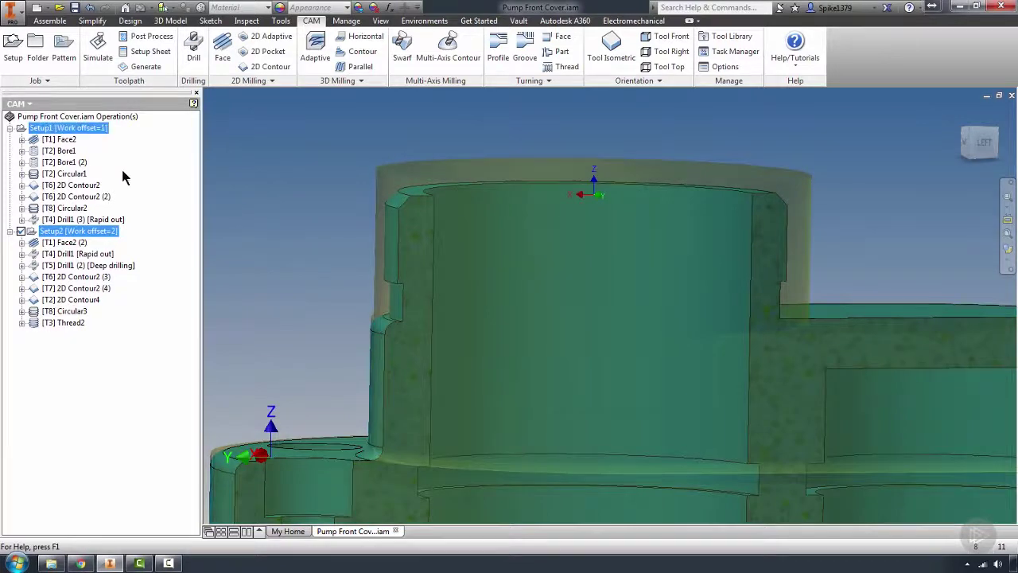
{"action": "left_click", "coordinate": [98, 50]}
{"action": "left_click", "coordinate": [609, 478]}
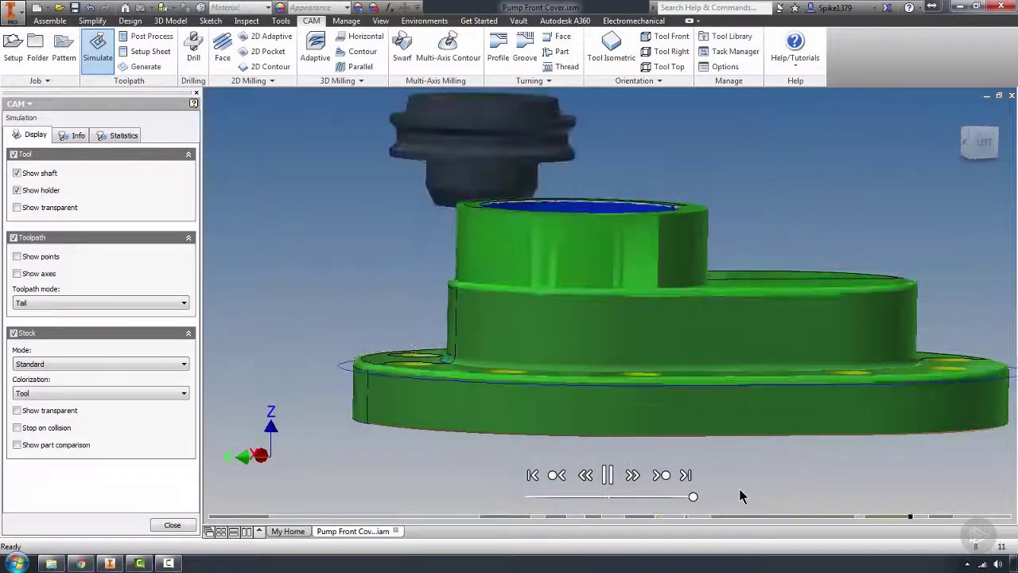
Examine which tool colours cover the boss's outer wall and the groove beneath it, and end the simulation.
{"action": "middle_click_drag", "start_coordinate": [573, 385], "coordinate": [716, 359], "text": "shift"}
{"action": "scroll", "coordinate": [463, 174], "scroll_direction": "up", "scroll_amount": 3}
{"action": "scroll", "coordinate": [464, 174], "scroll_direction": "down", "scroll_amount": 3}
{"action": "middle_click_drag", "start_coordinate": [501, 236], "coordinate": [475, 216], "text": "shift"}
{"action": "scroll", "coordinate": [516, 323], "scroll_direction": "down", "scroll_amount": 3}
{"action": "scroll", "coordinate": [515, 328], "scroll_direction": "up", "scroll_amount": 3}
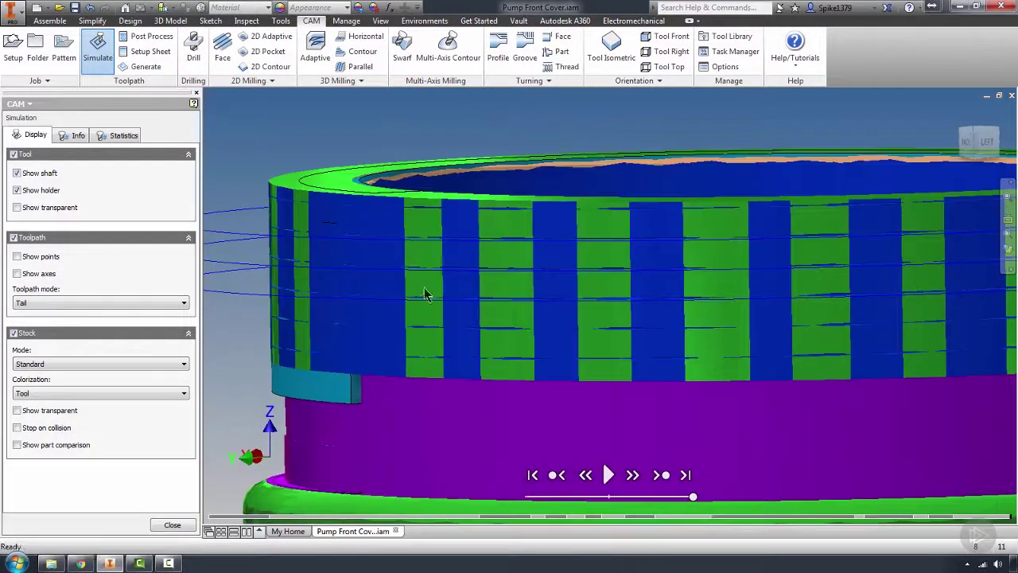
{"action": "scroll", "coordinate": [540, 220], "scroll_direction": "down", "scroll_amount": 3}
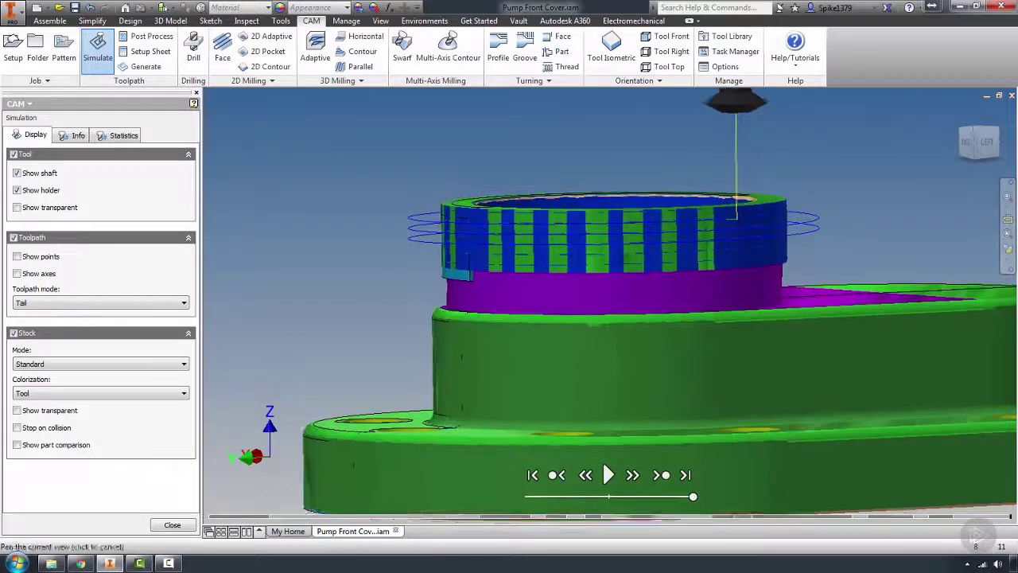
{"action": "left_click", "coordinate": [172, 525]}
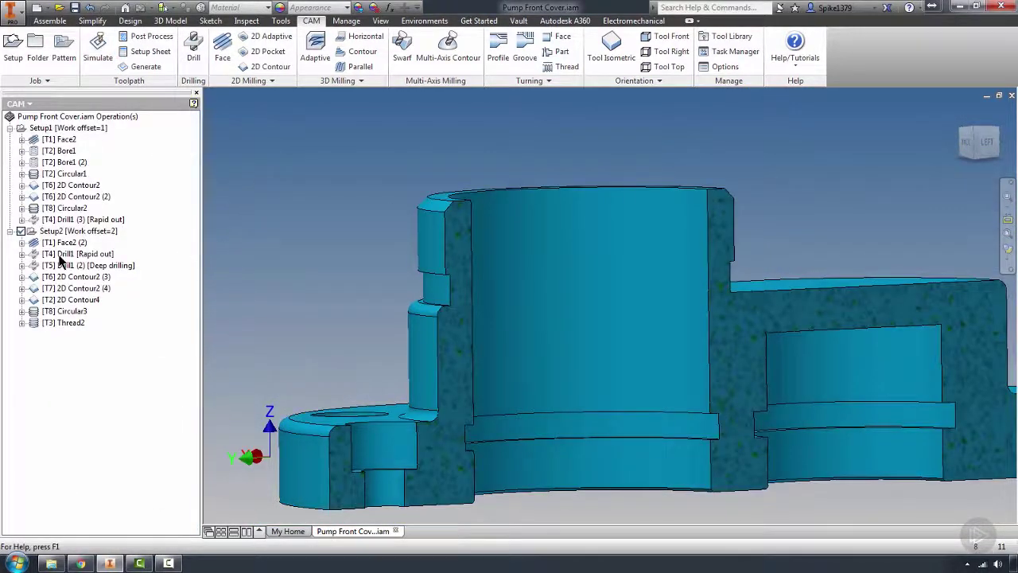
Compare the toolpaths of 2D Contour2 (4), 2D Contour4, Circular3 and Thread2 in Setup2 around the boss.
{"action": "left_click", "coordinate": [55, 301]}
{"action": "left_click", "coordinate": [56, 289]}
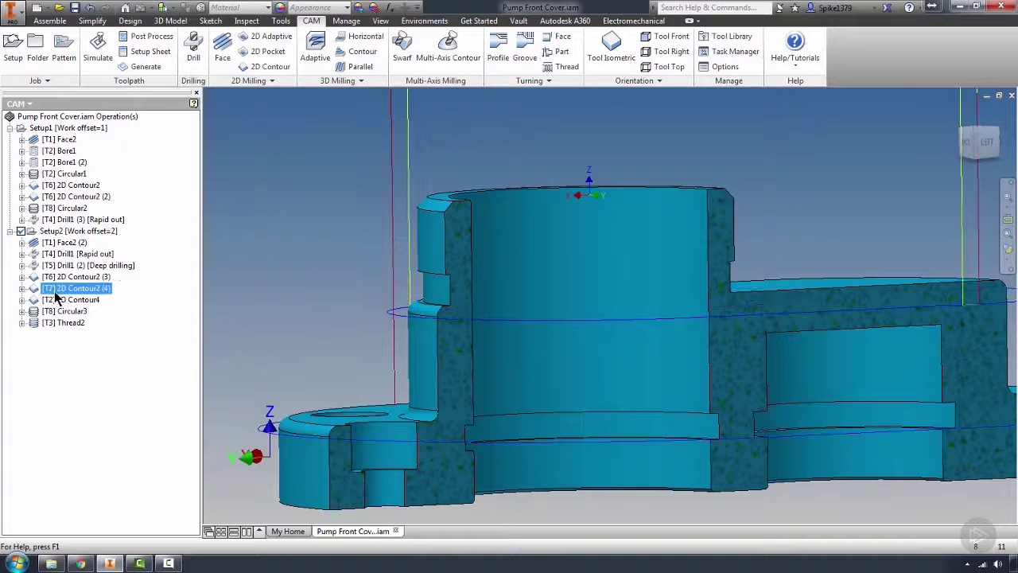
{"action": "left_click", "coordinate": [56, 300]}
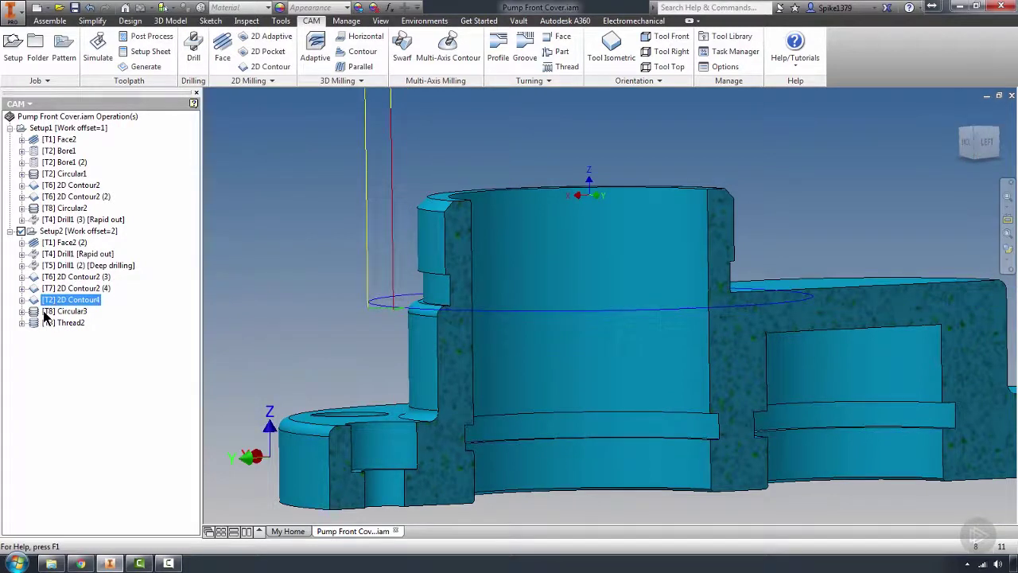
{"action": "left_click", "coordinate": [43, 315]}
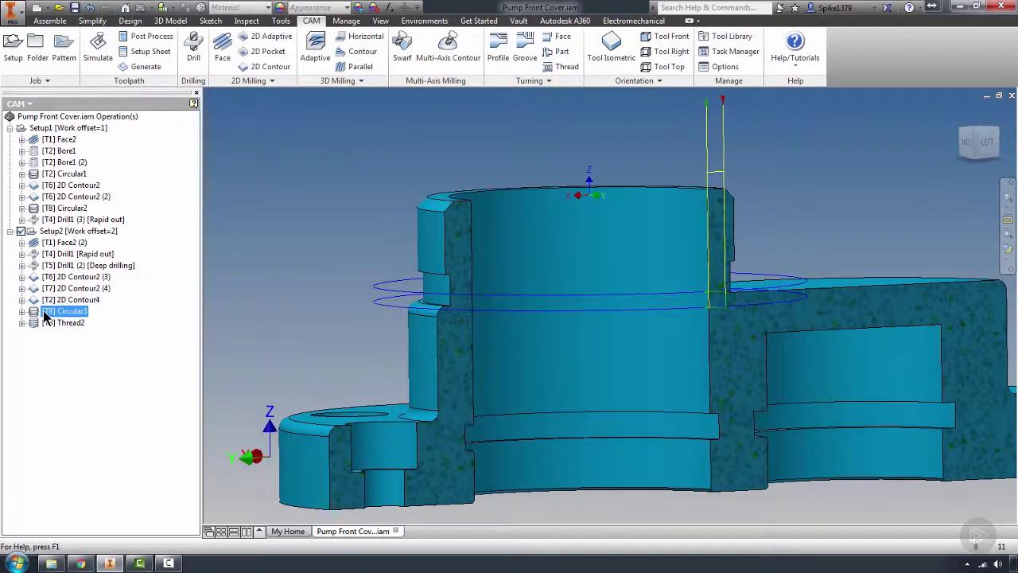
{"action": "left_click", "coordinate": [46, 324]}
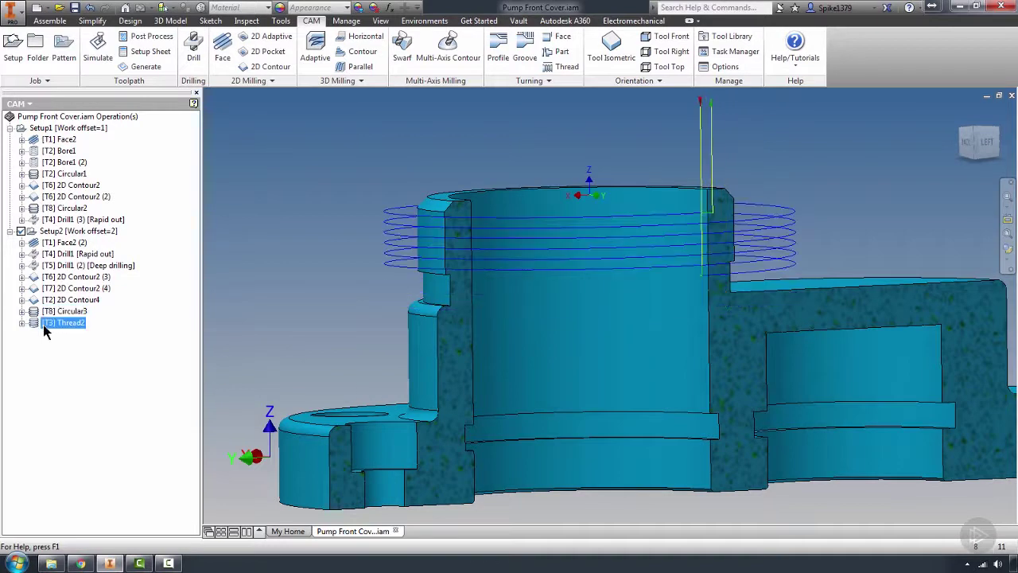
Simulate 2D Contour4 on its own with the stock hidden and the toolpath mode set to All toolpath.
{"action": "left_click", "coordinate": [40, 301]}
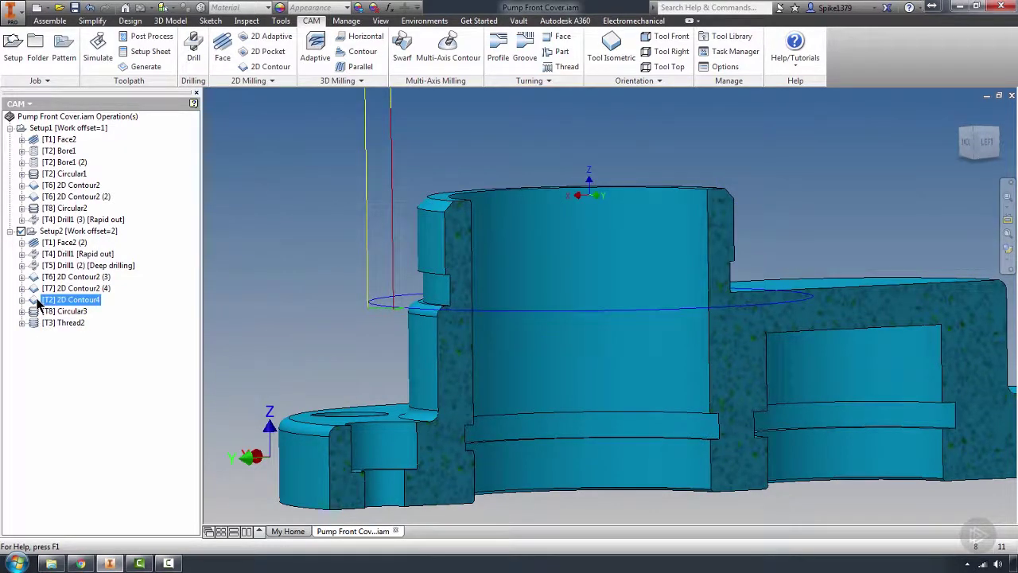
{"action": "left_click", "coordinate": [97, 49]}
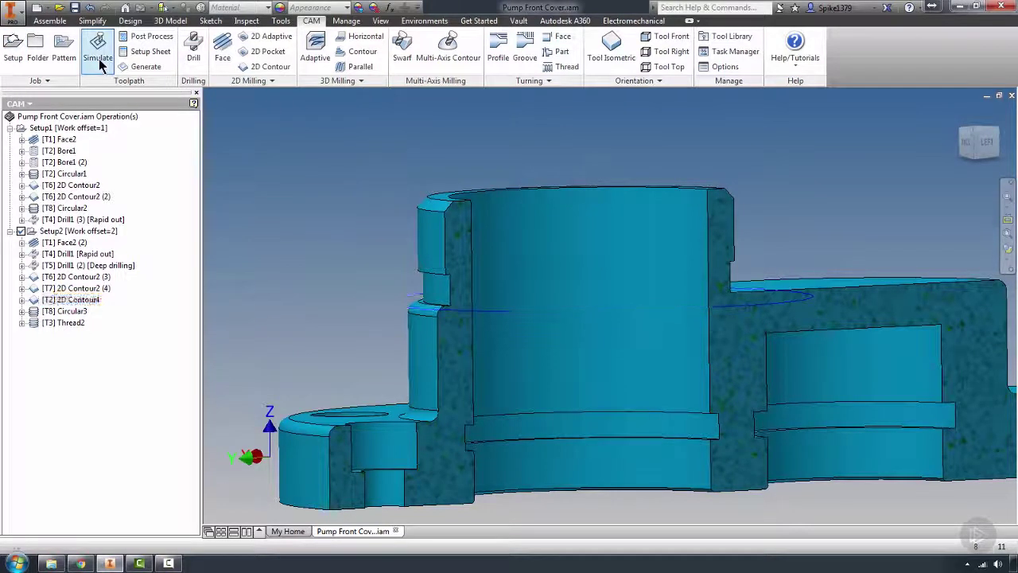
{"action": "left_click", "coordinate": [16, 335]}
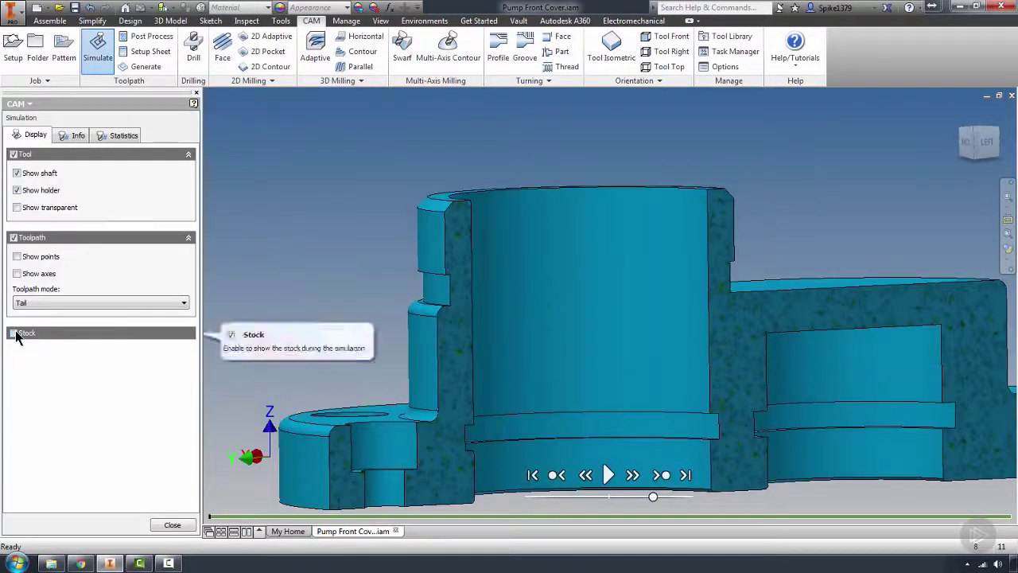
{"action": "left_click", "coordinate": [64, 303]}
{"action": "left_click", "coordinate": [68, 318]}
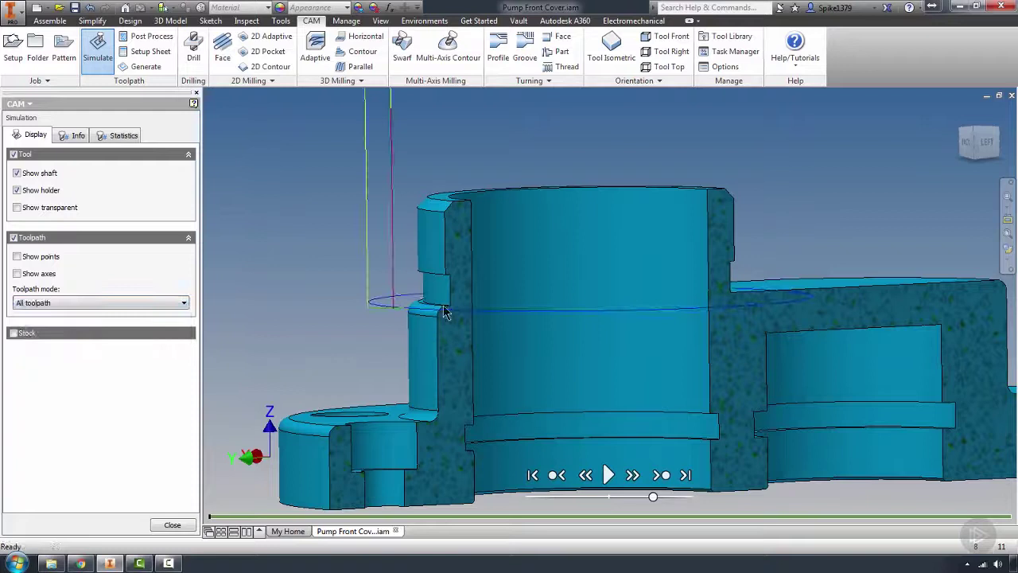
Inspect from the left side view how the 2D Contour4 tool meets the boss wall and groove, and end the simulation.
{"action": "scroll", "coordinate": [481, 322], "scroll_direction": "up", "scroll_amount": 2}
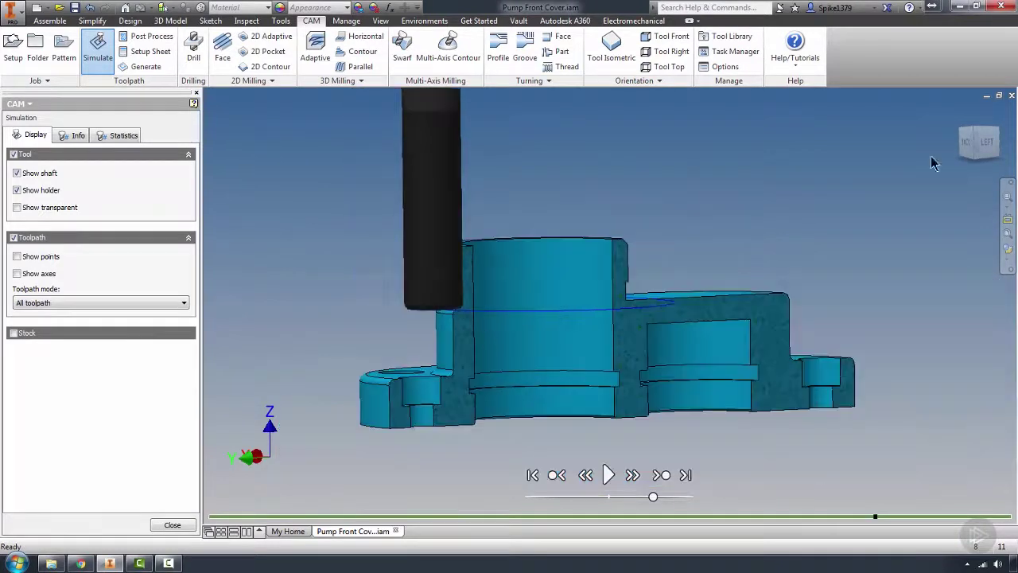
{"action": "left_click", "coordinate": [972, 147]}
{"action": "scroll", "coordinate": [581, 347], "scroll_direction": "down", "scroll_amount": 3}
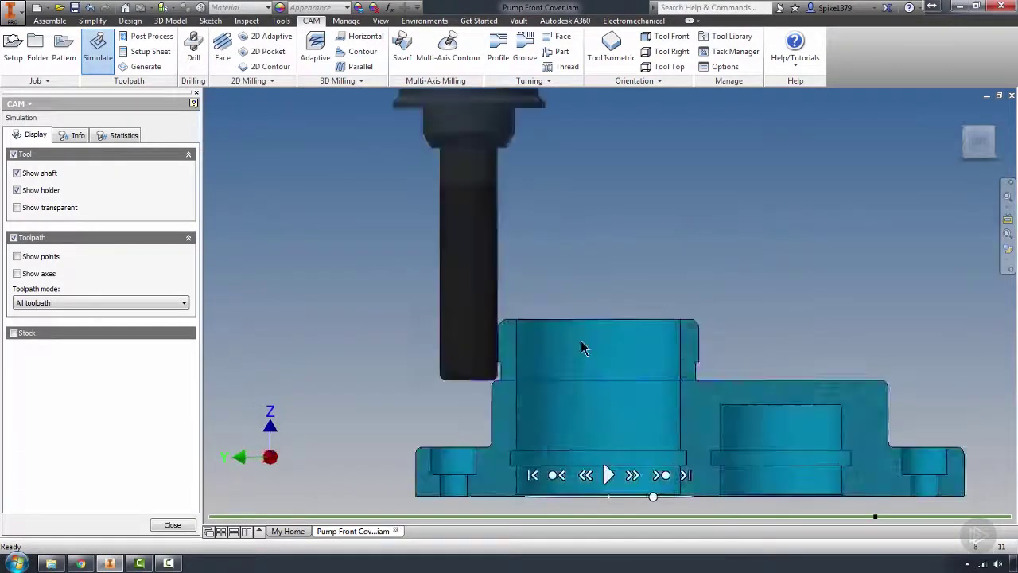
{"action": "scroll", "coordinate": [581, 347], "scroll_direction": "down", "scroll_amount": 4}
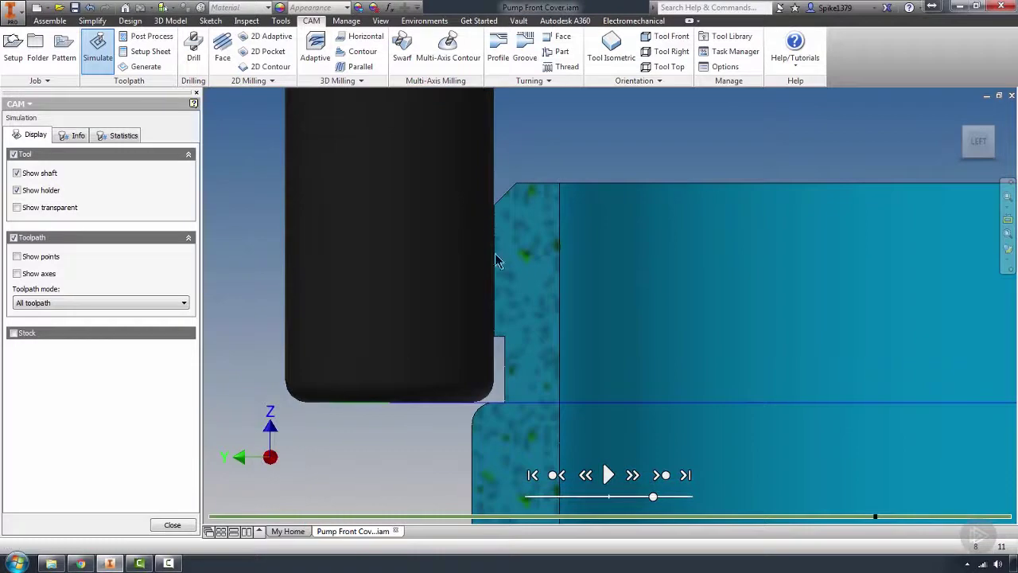
{"action": "scroll", "coordinate": [492, 292], "scroll_direction": "down", "scroll_amount": 2}
{"action": "scroll", "coordinate": [501, 385], "scroll_direction": "up", "scroll_amount": 5}
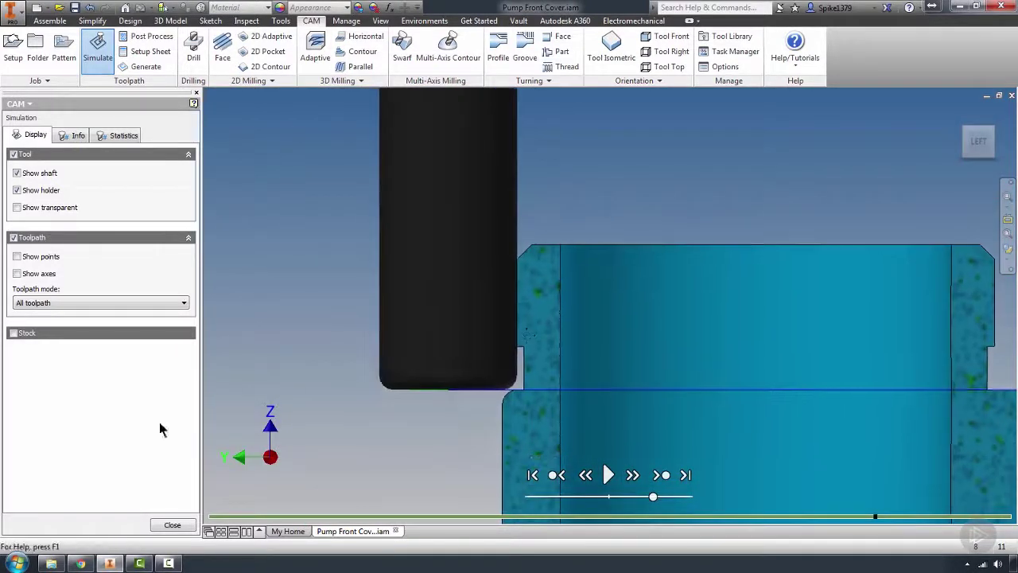
{"action": "left_click", "coordinate": [171, 525]}
Review the passes settings of 2D Contour4, down to Stock to Leave and Feed Optimization, and leave without changes.
{"action": "double_click", "coordinate": [45, 298]}
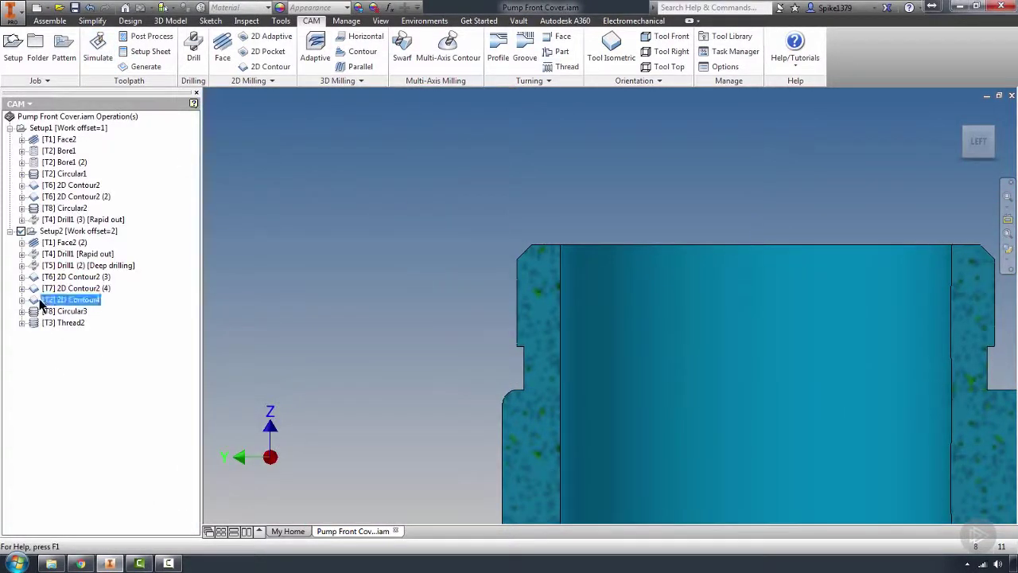
{"action": "left_click", "coordinate": [77, 135]}
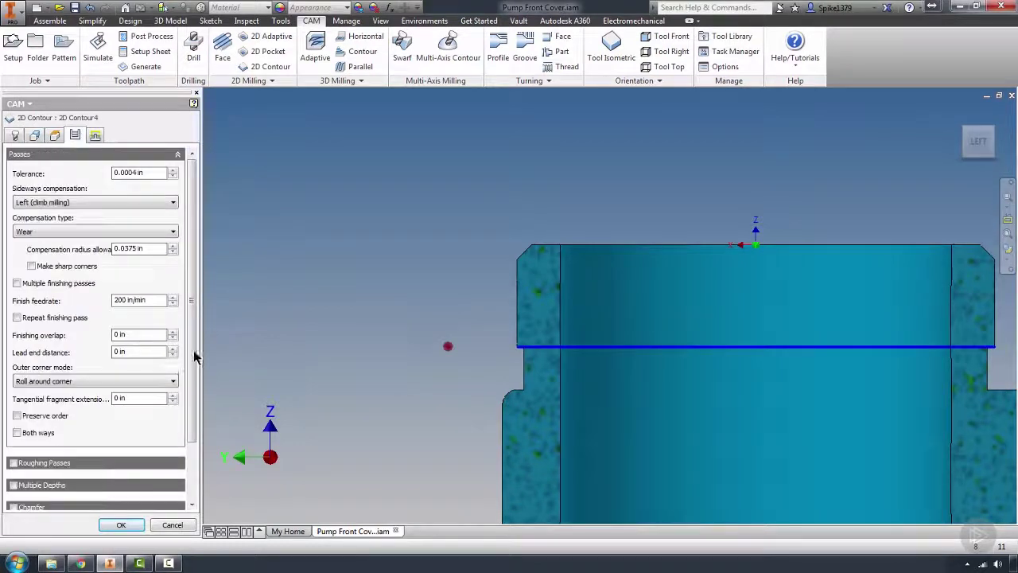
{"action": "left_click_drag", "start_coordinate": [194, 358], "coordinate": [193, 424]}
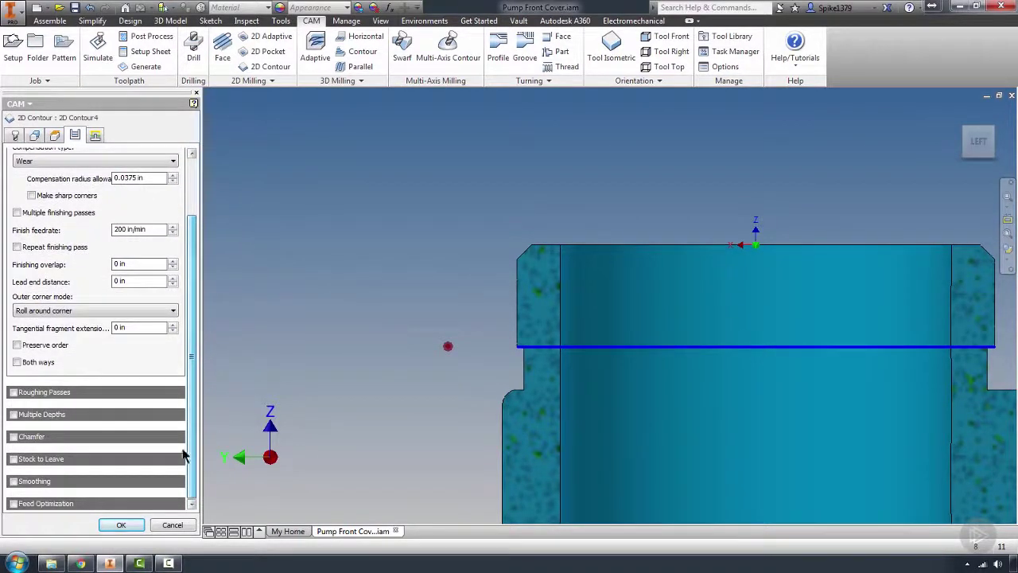
{"action": "left_click", "coordinate": [190, 523]}
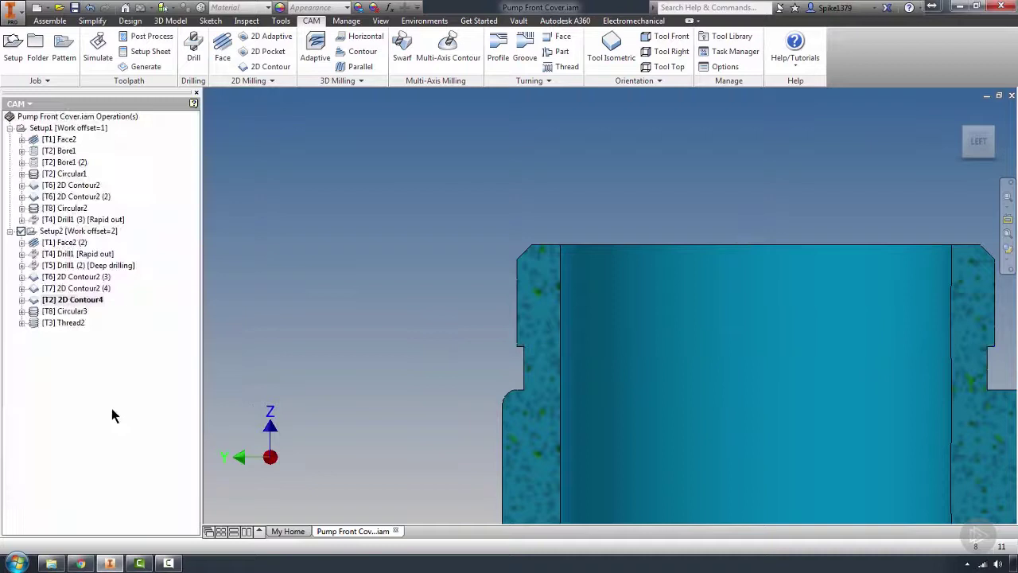
Check which edge of the boss is selected as the contour geometry of 2D Contour4 and leave without changes.
{"action": "left_click", "coordinate": [35, 300]}
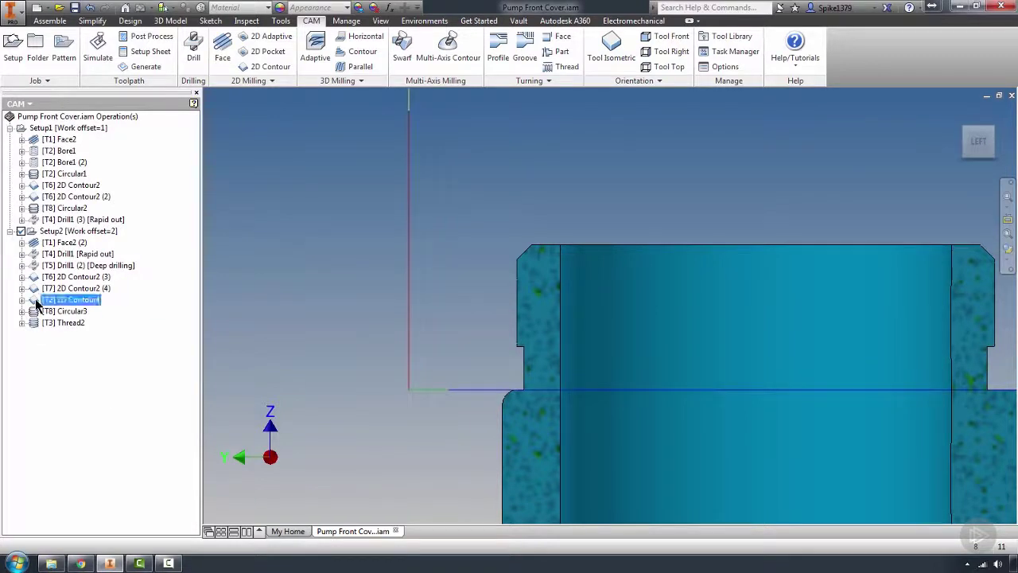
{"action": "double_click", "coordinate": [35, 299]}
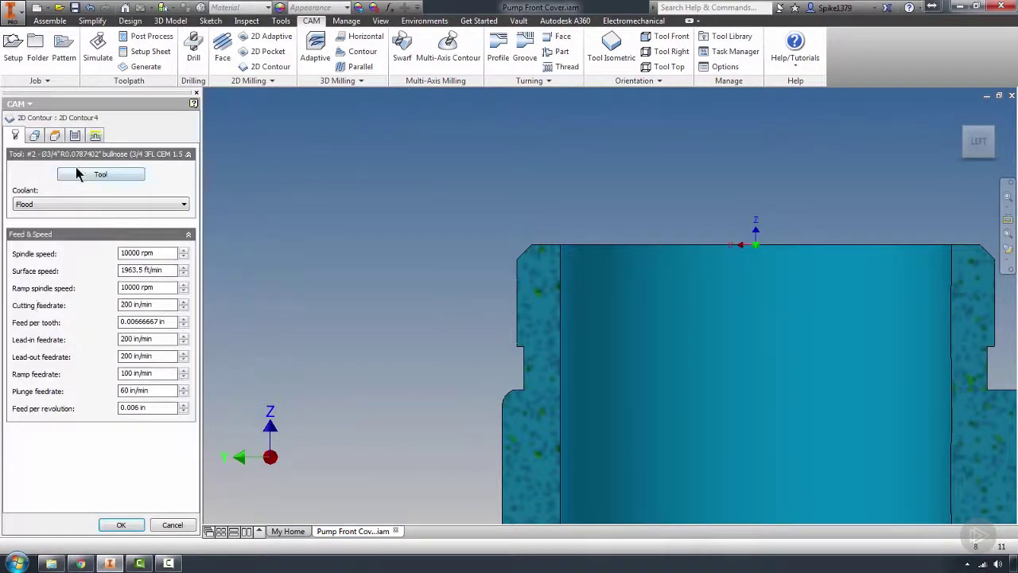
{"action": "left_click", "coordinate": [35, 135]}
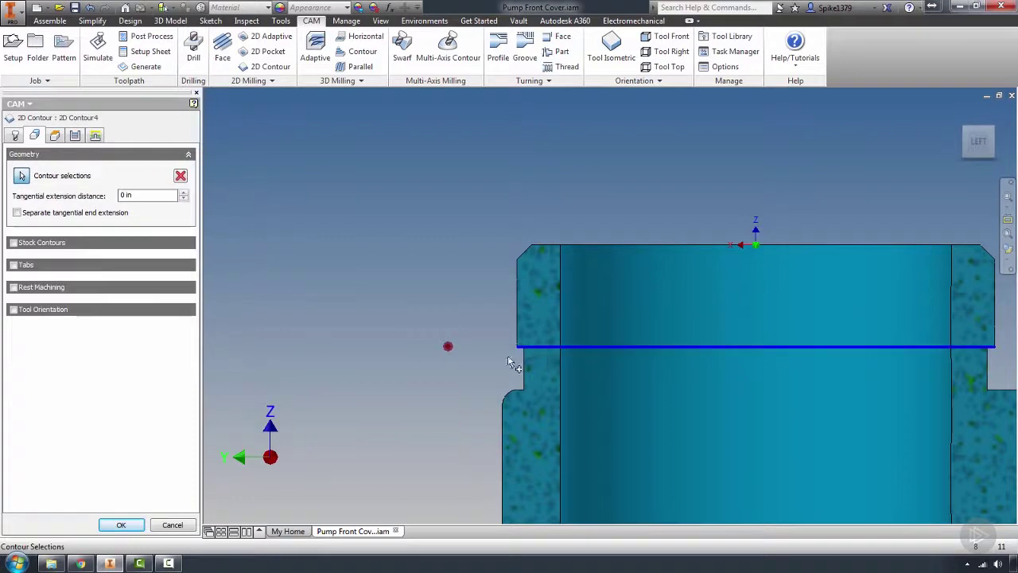
{"action": "middle_click_drag", "start_coordinate": [507, 355], "coordinate": [541, 380], "text": "shift"}
{"action": "left_click", "coordinate": [172, 524]}
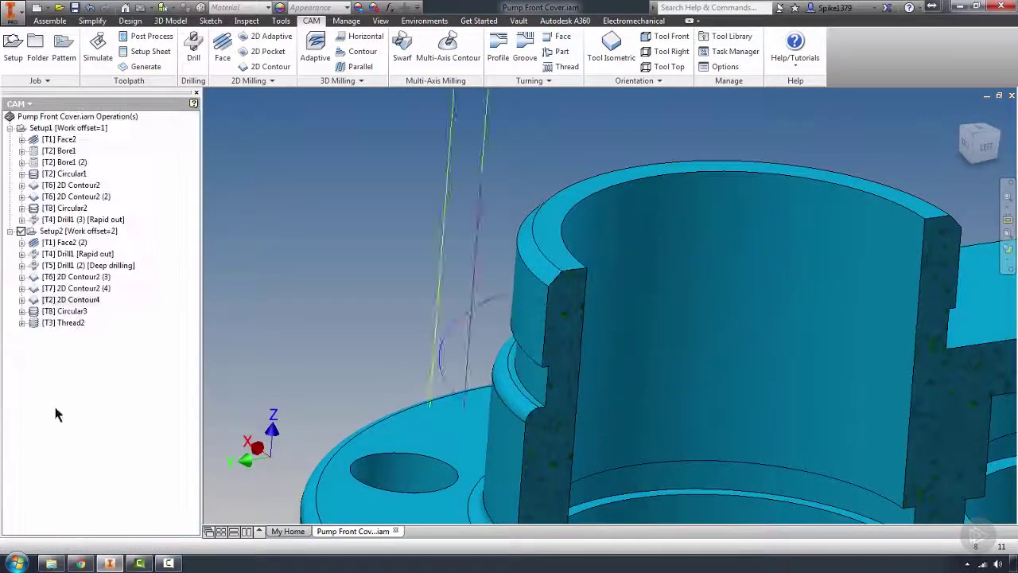
Check the tool and the machined groove face of the Circular3 operation and leave without changes.
{"action": "left_click", "coordinate": [37, 310]}
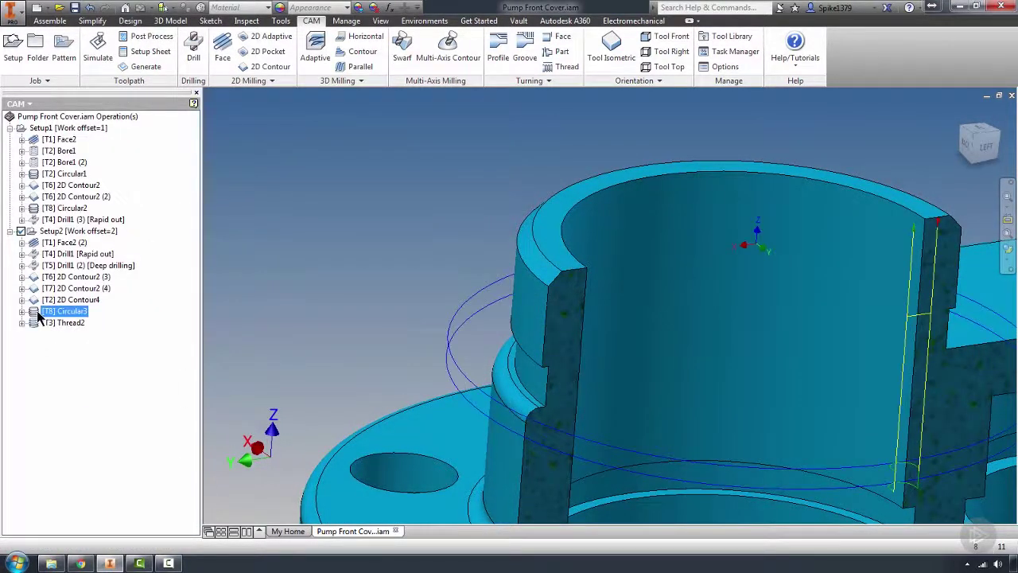
{"action": "double_click", "coordinate": [36, 312]}
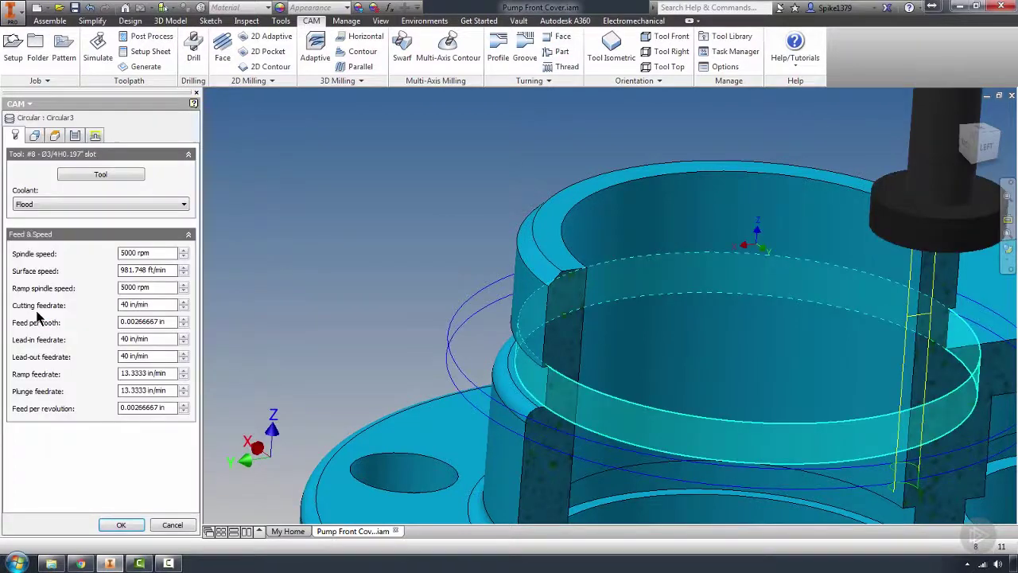
{"action": "mouse_move", "coordinate": [581, 318]}
{"action": "middle_mouse_down", "text": "shift"}
{"action": "mouse_move", "coordinate": [561, 298]}
{"action": "mouse_move", "coordinate": [563, 322]}
{"action": "middle_mouse_up", "text": "shift"}
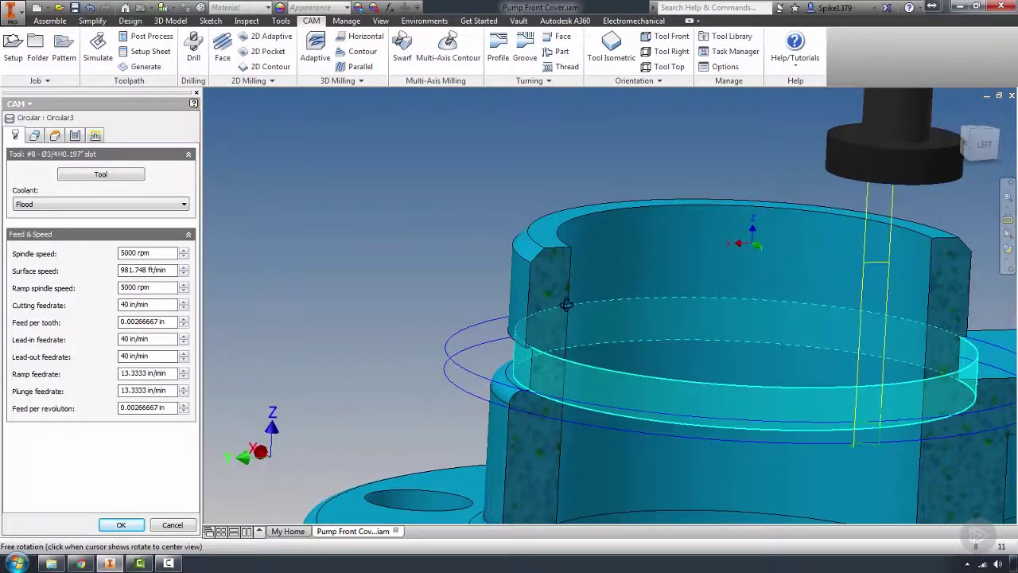
{"action": "left_click", "coordinate": [172, 526]}
Simulate the Circular3 operation and pause it with the slot cutter at the boss groove near the section cut.
{"action": "left_click", "coordinate": [48, 312]}
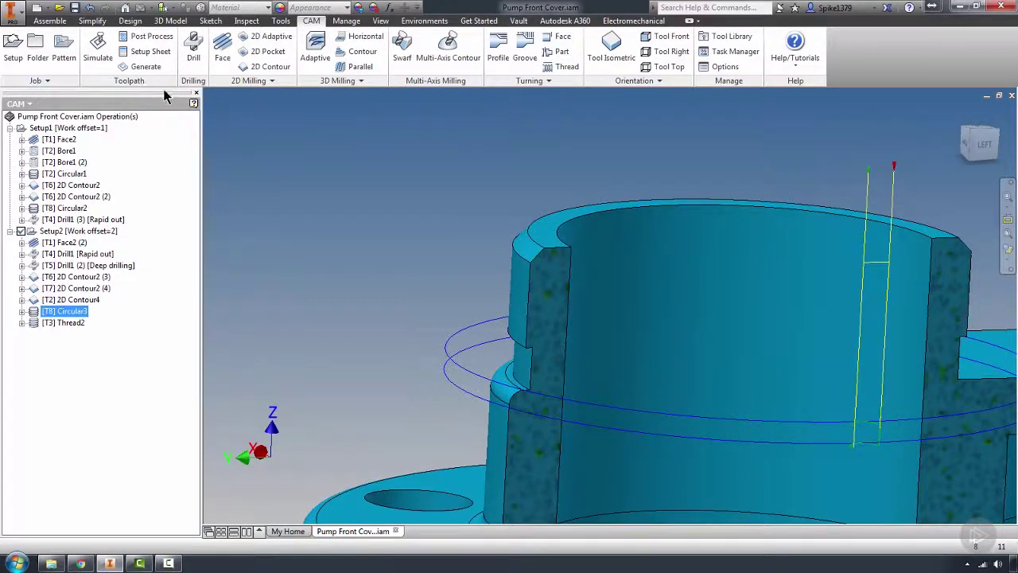
{"action": "scroll", "coordinate": [646, 273], "scroll_direction": "down", "scroll_amount": 3}
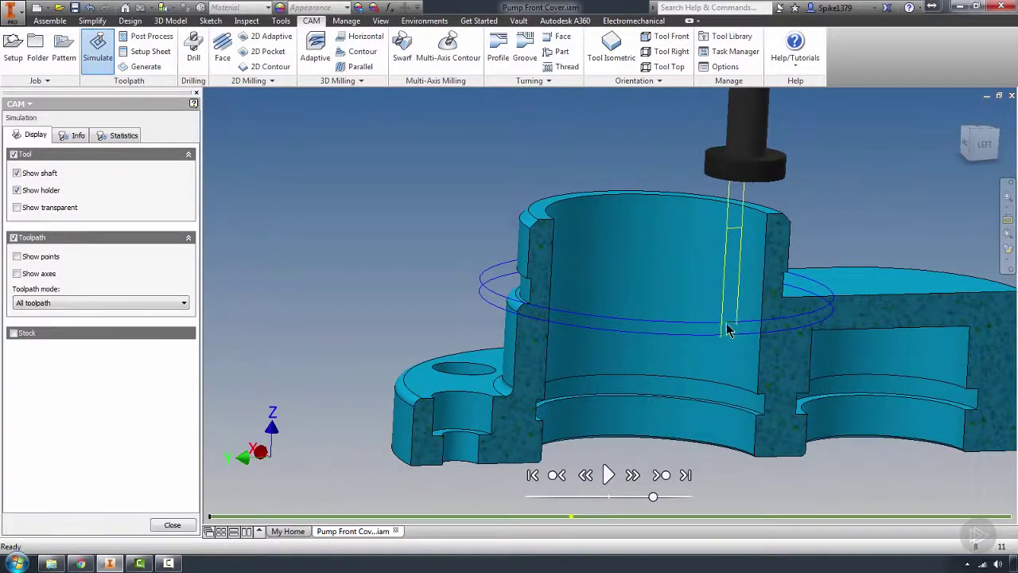
{"action": "mouse_move", "coordinate": [662, 358]}
{"action": "middle_mouse_down", "text": "shift"}
{"action": "mouse_move", "coordinate": [629, 348]}
{"action": "mouse_move", "coordinate": [739, 357]}
{"action": "mouse_move", "coordinate": [707, 364]}
{"action": "mouse_move", "coordinate": [689, 436]}
{"action": "middle_mouse_up", "text": "shift"}
{"action": "left_click", "coordinate": [660, 318]}
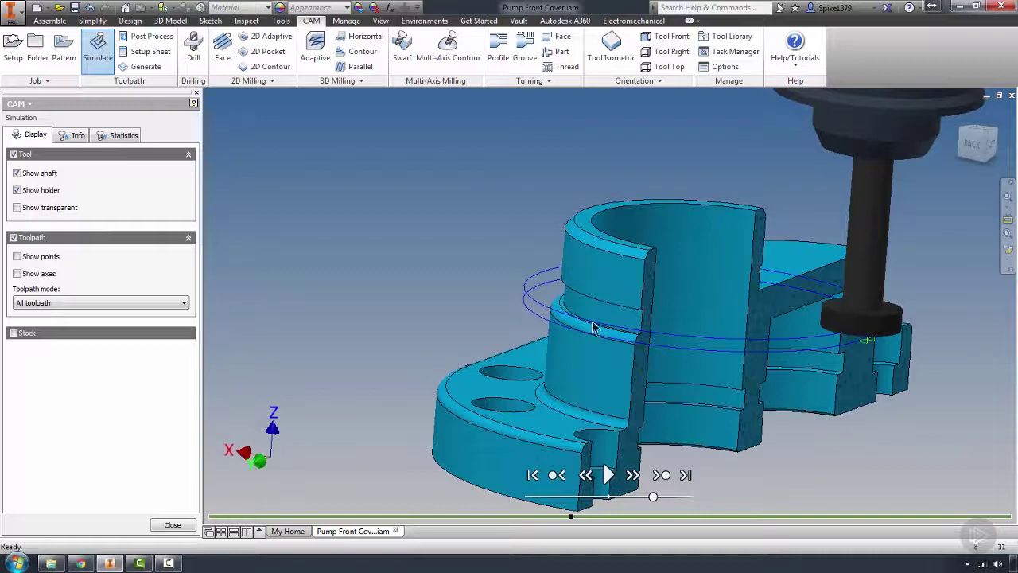
{"action": "left_click", "coordinate": [609, 474]}
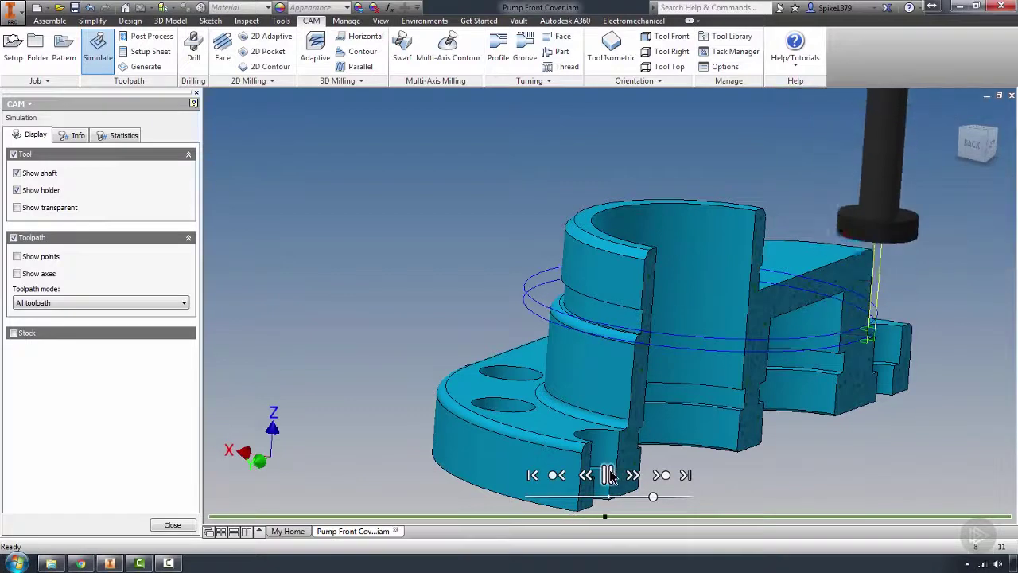
{"action": "left_click", "coordinate": [608, 475]}
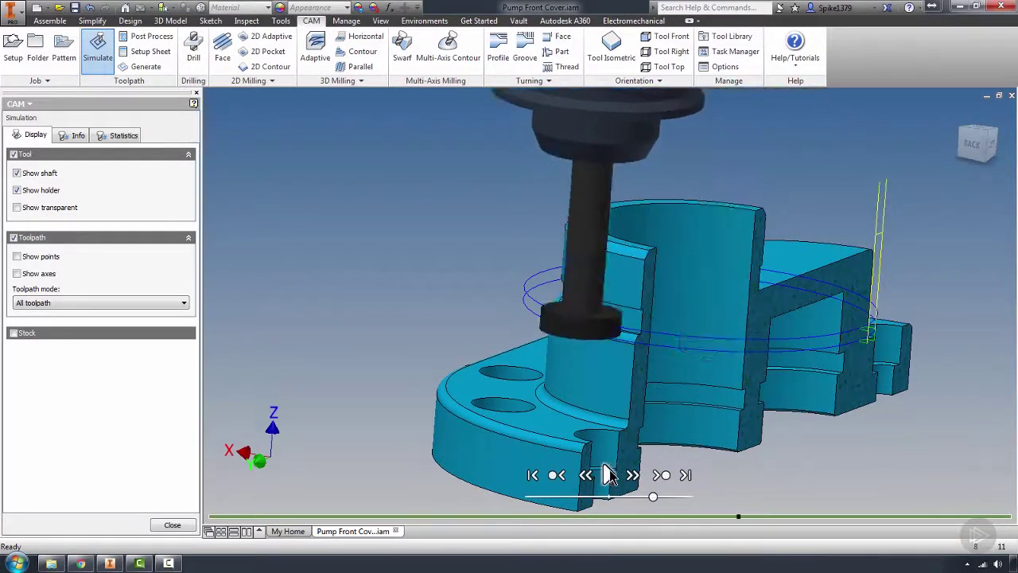
Inspect up close how the Circular3 slot cutter sits against the groove and the rounded shoulder below it.
{"action": "mouse_move", "coordinate": [604, 382]}
{"action": "middle_mouse_down", "text": "shift"}
{"action": "mouse_move", "coordinate": [599, 333]}
{"action": "mouse_move", "coordinate": [595, 340]}
{"action": "middle_mouse_up", "text": "shift"}
{"action": "scroll", "coordinate": [551, 315], "scroll_direction": "down", "scroll_amount": 7}
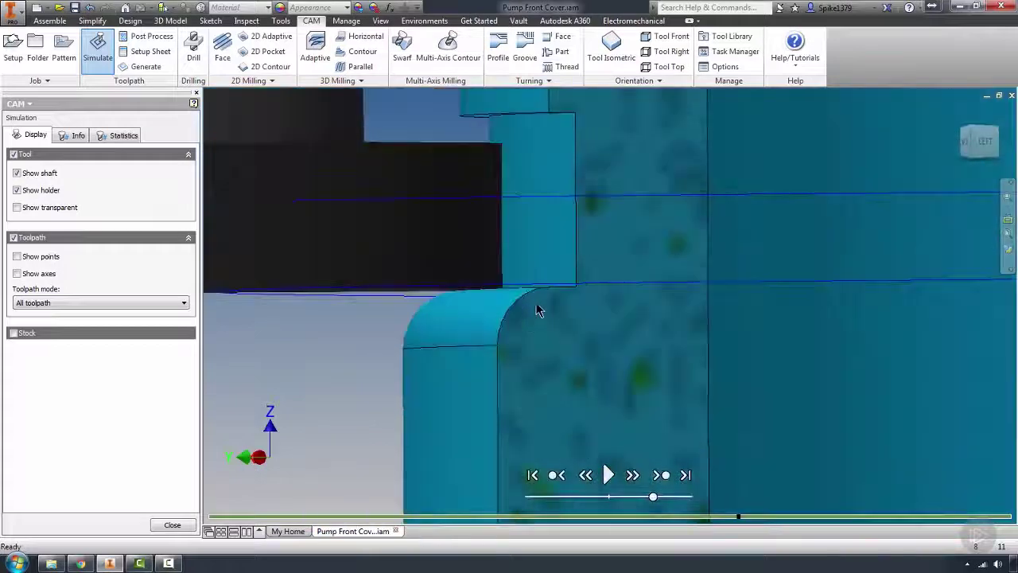
{"action": "middle_click_drag", "start_coordinate": [539, 310], "coordinate": [562, 333], "text": "shift"}
{"action": "scroll", "coordinate": [577, 219], "scroll_direction": "down", "scroll_amount": 5}
{"action": "scroll", "coordinate": [592, 223], "scroll_direction": "down", "scroll_amount": 5}
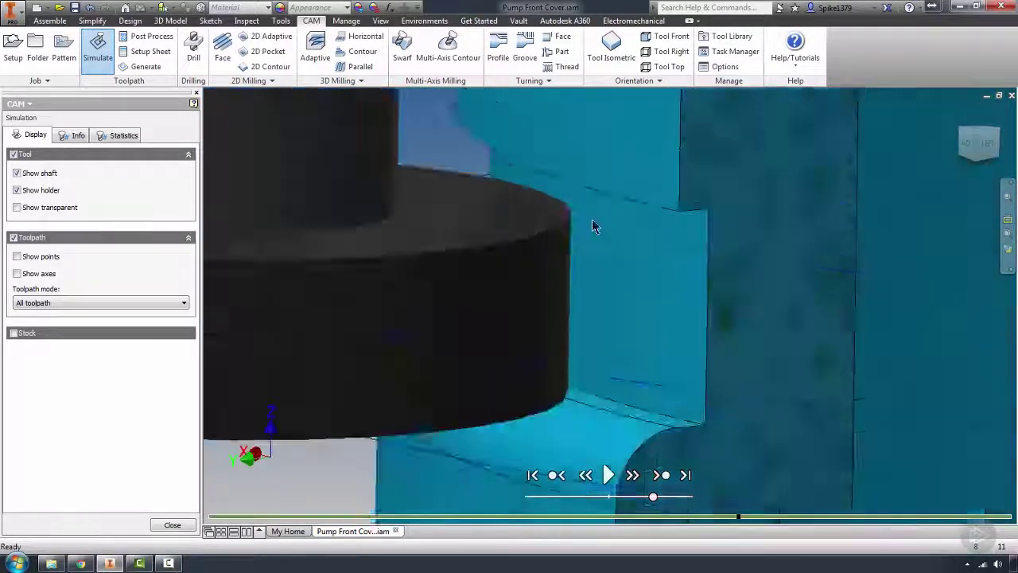
Show the tool as transparent, examine how deep the slot cutter reaches into the boss groove, and end the simulation.
{"action": "left_click", "coordinate": [17, 208]}
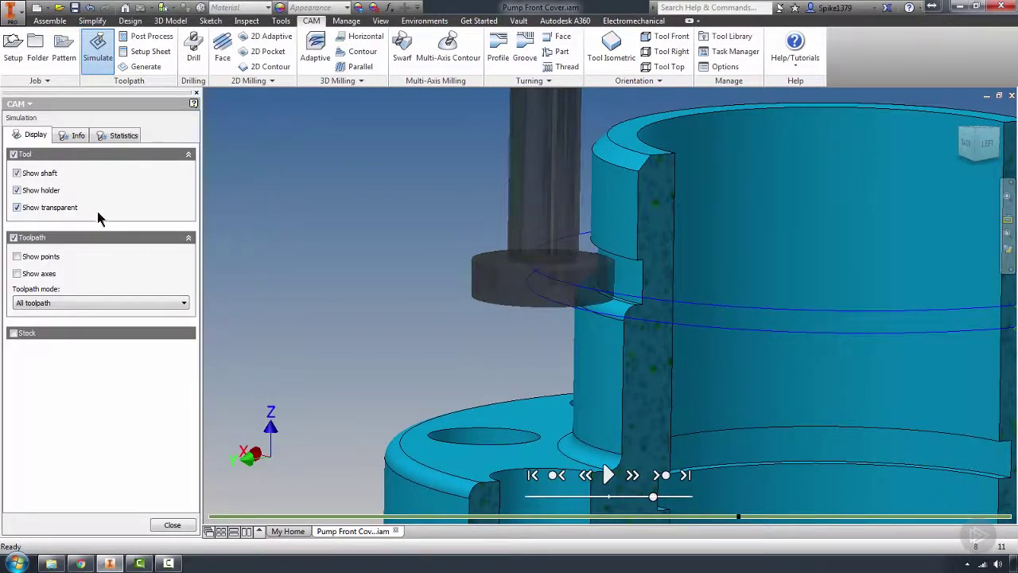
{"action": "middle_click_drag", "start_coordinate": [439, 233], "coordinate": [492, 247], "text": "shift"}
{"action": "scroll", "coordinate": [632, 253], "scroll_direction": "up", "scroll_amount": 5}
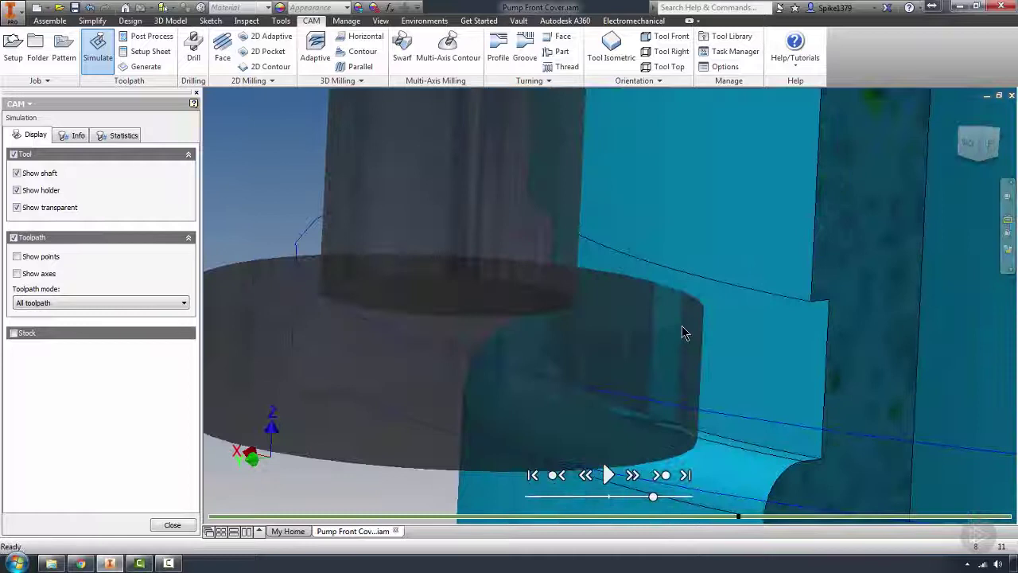
{"action": "middle_click_drag", "start_coordinate": [683, 332], "coordinate": [590, 331], "text": "shift"}
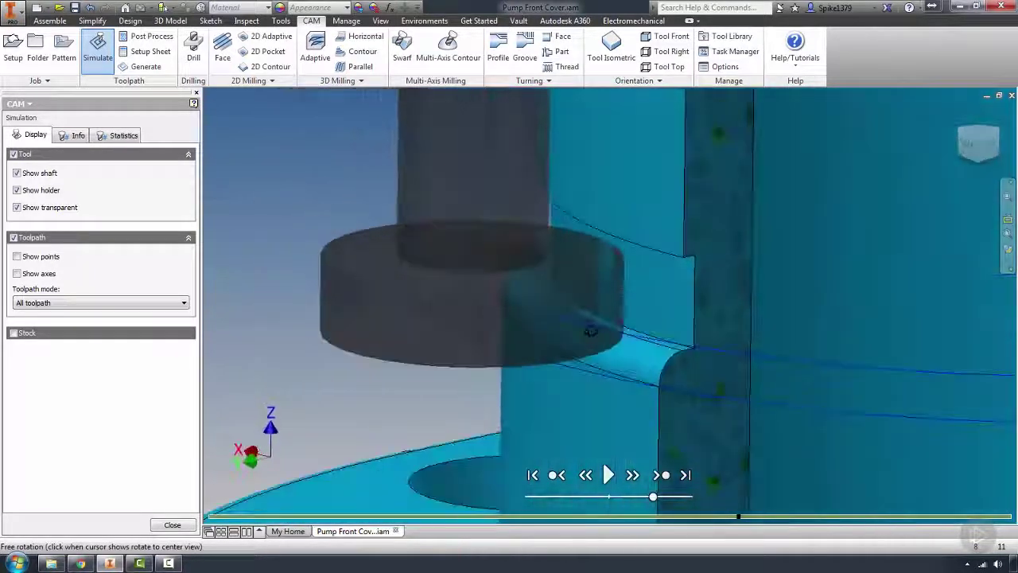
{"action": "scroll", "coordinate": [620, 332], "scroll_direction": "up", "scroll_amount": 2}
{"action": "scroll", "coordinate": [666, 338], "scroll_direction": "down", "scroll_amount": 4}
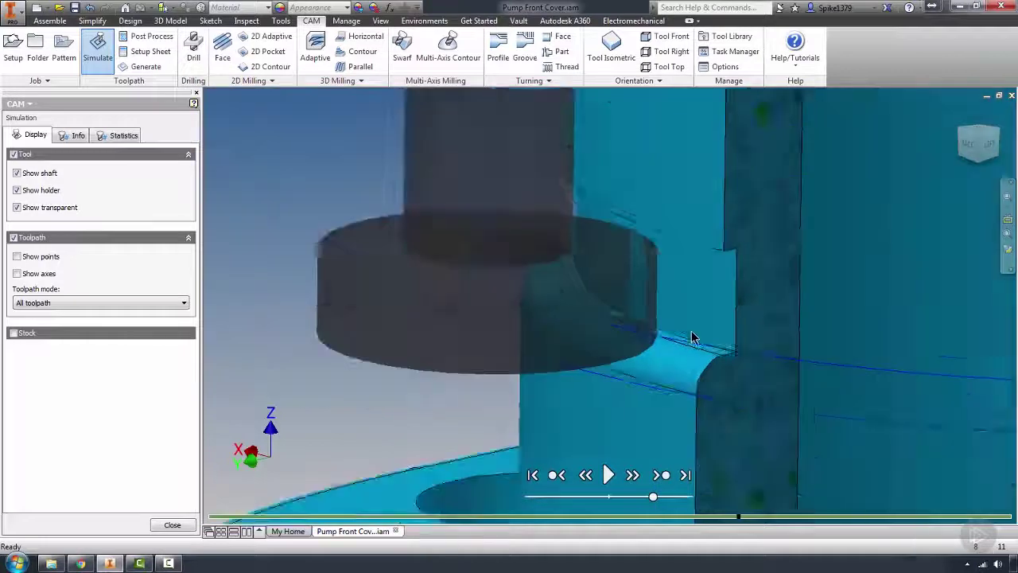
{"action": "middle_click_drag", "start_coordinate": [698, 321], "coordinate": [668, 350], "text": "shift"}
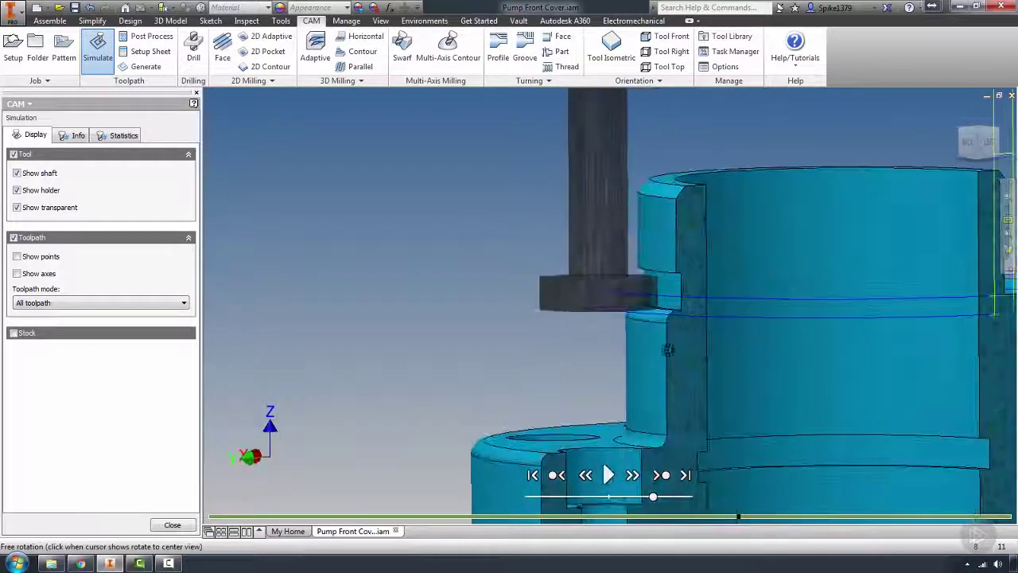
{"action": "left_click", "coordinate": [173, 524]}
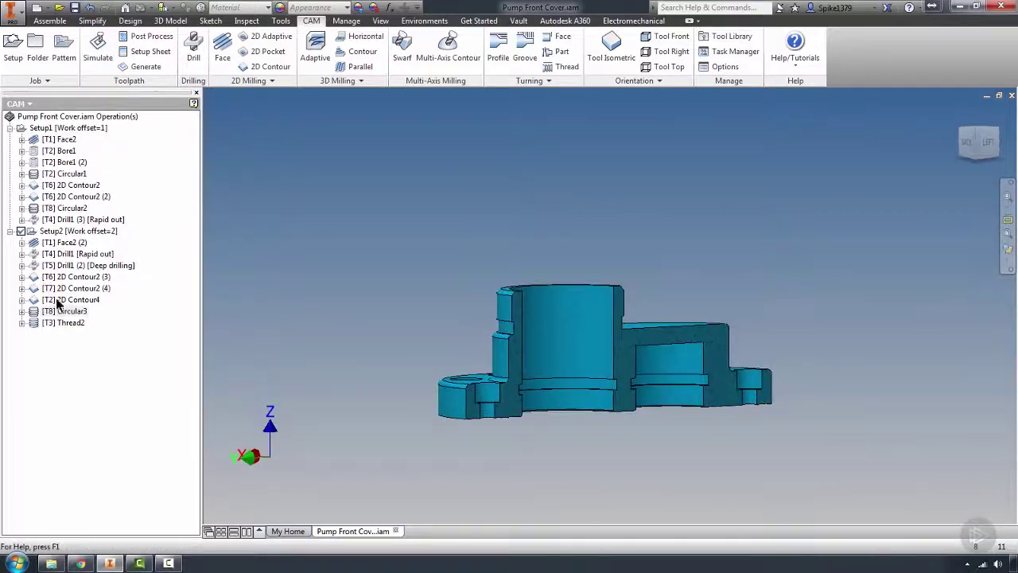
Simulate the 2D Contour2 (4) operation and pause it with the radius tool beside the boss wall.
{"action": "left_click", "coordinate": [59, 289]}
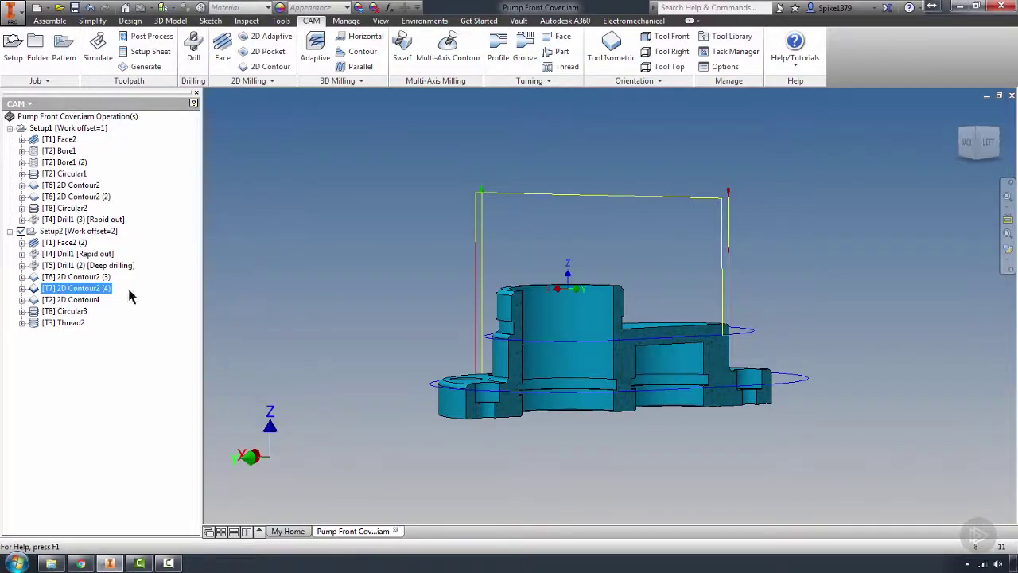
{"action": "left_click", "coordinate": [98, 48]}
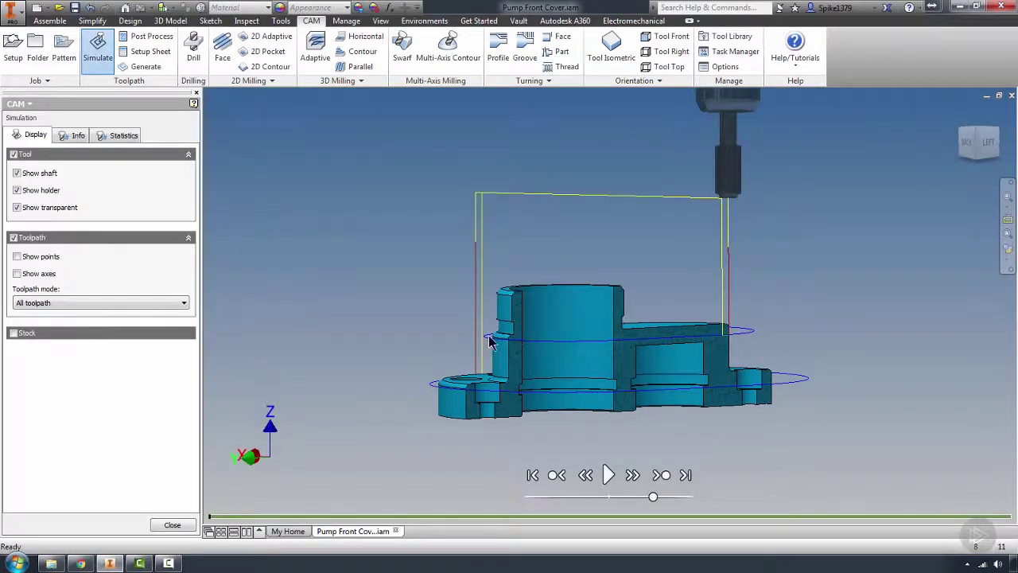
{"action": "scroll", "coordinate": [488, 337], "scroll_direction": "up", "scroll_amount": 7}
{"action": "middle_click_drag", "start_coordinate": [490, 337], "coordinate": [547, 425], "text": "shift"}
{"action": "scroll", "coordinate": [547, 424], "scroll_direction": "down", "scroll_amount": 7}
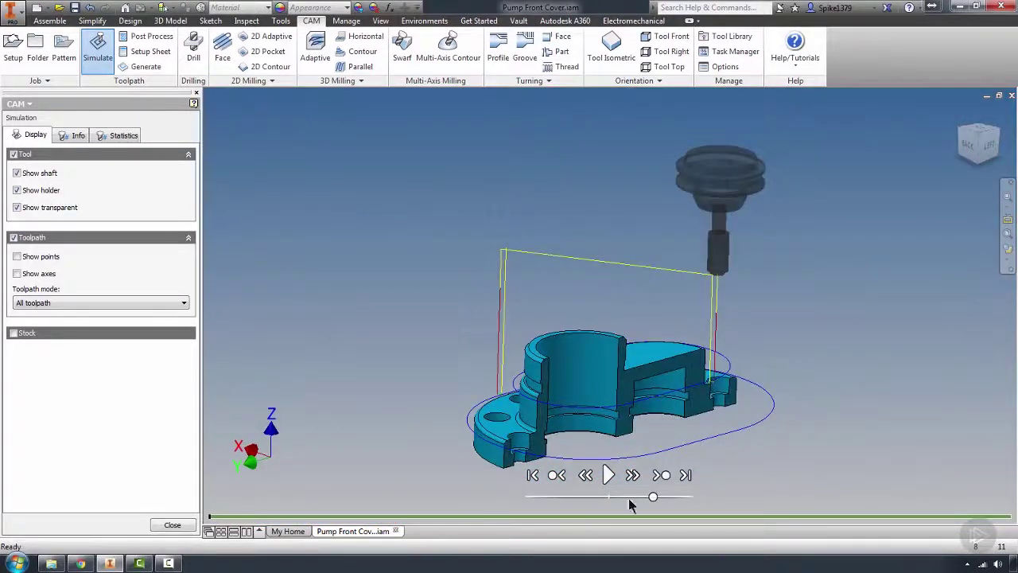
{"action": "left_click", "coordinate": [610, 485]}
{"action": "left_click", "coordinate": [609, 476]}
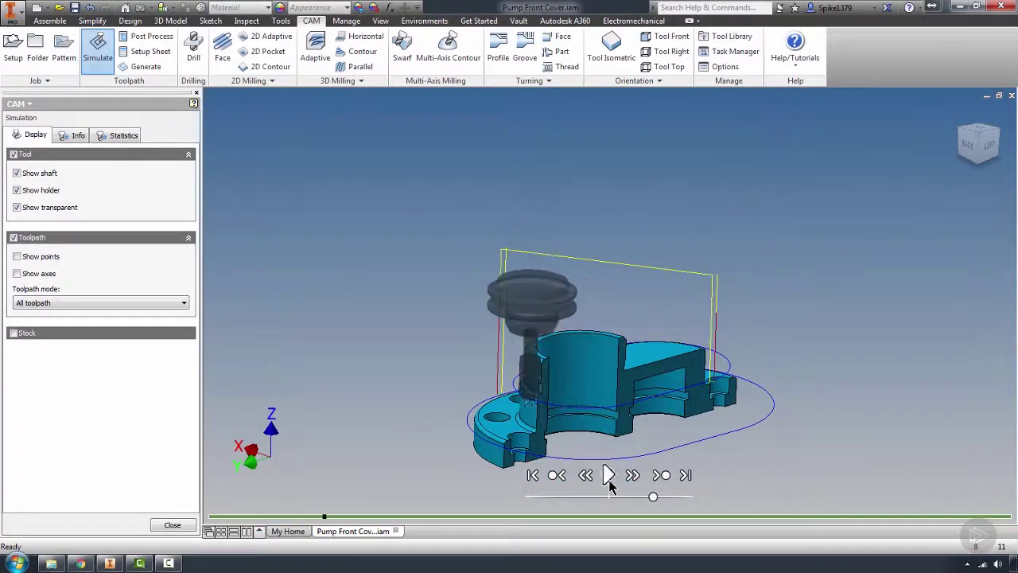
Inspect from the left side view how the radius tool meets the boss wall, groove and rounded shoulder, and end the simulation.
{"action": "middle_click_drag", "start_coordinate": [609, 477], "coordinate": [535, 362], "text": "shift"}
{"action": "scroll", "coordinate": [495, 391], "scroll_direction": "up", "scroll_amount": 6}
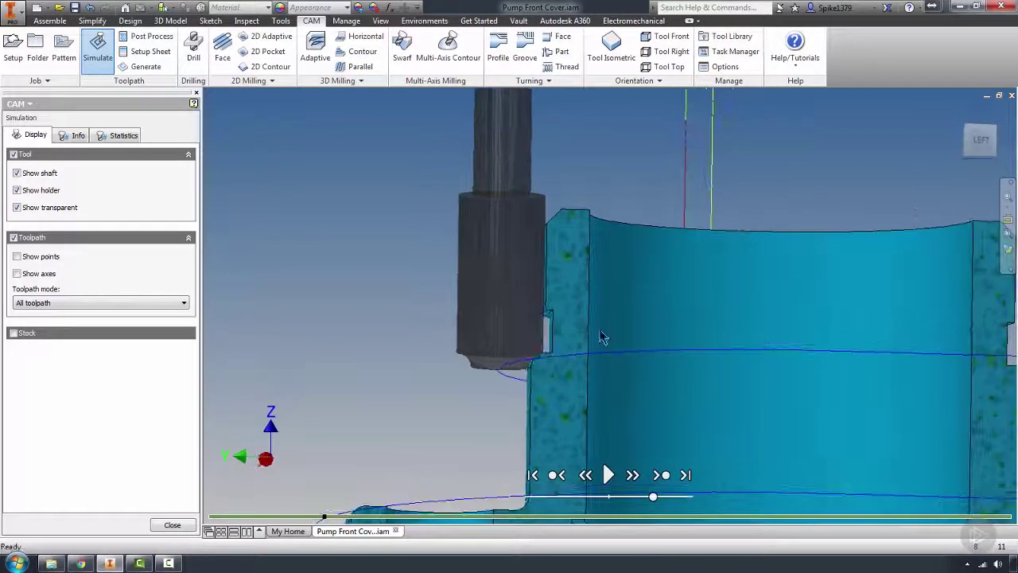
{"action": "left_click", "coordinate": [980, 141]}
{"action": "scroll", "coordinate": [559, 295], "scroll_direction": "up", "scroll_amount": 6}
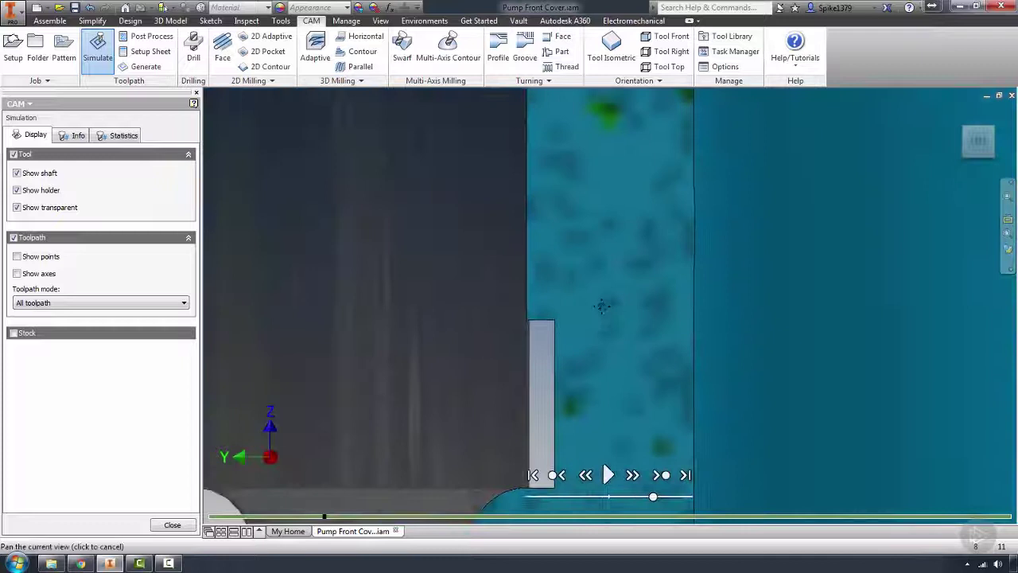
{"action": "scroll", "coordinate": [579, 258], "scroll_direction": "up", "scroll_amount": 2}
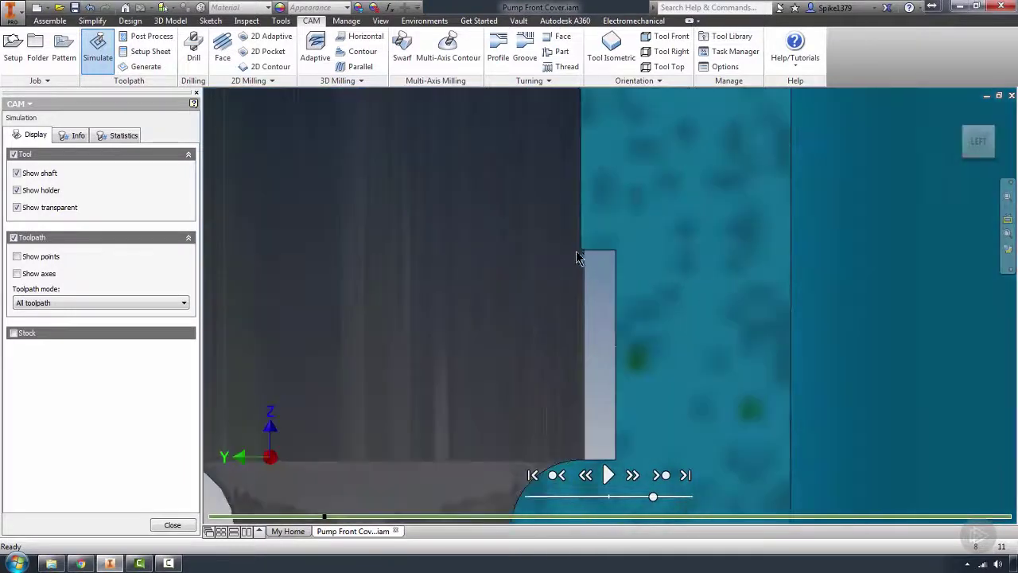
{"action": "scroll", "coordinate": [582, 244], "scroll_direction": "up", "scroll_amount": 2}
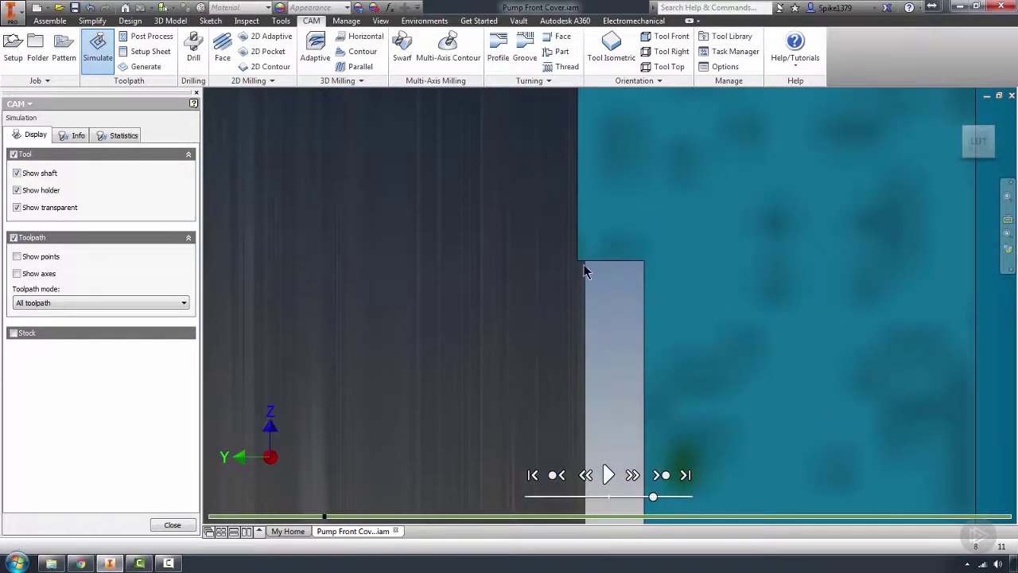
{"action": "scroll", "coordinate": [585, 271], "scroll_direction": "down", "scroll_amount": 4}
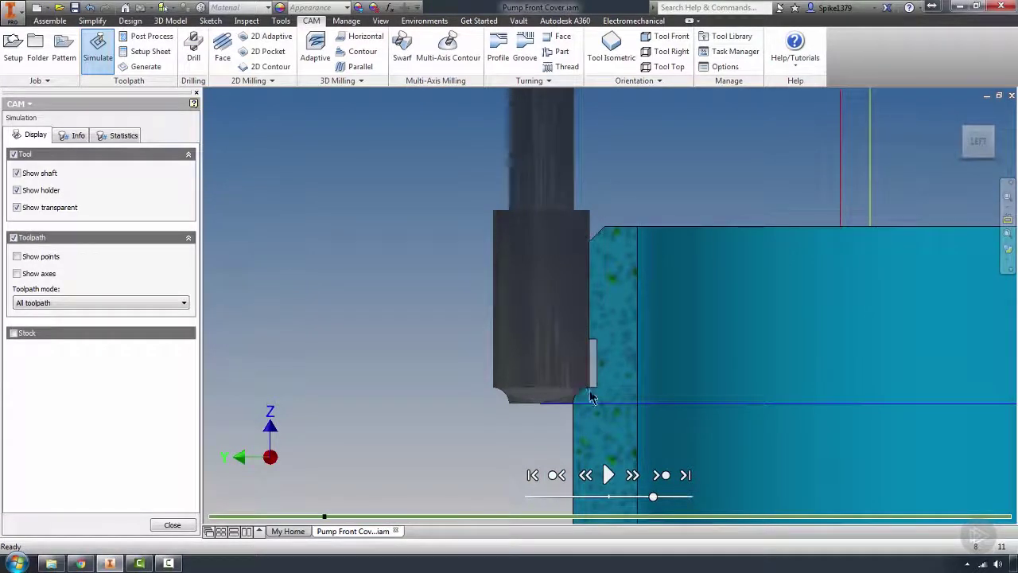
{"action": "scroll", "coordinate": [581, 394], "scroll_direction": "up", "scroll_amount": 3}
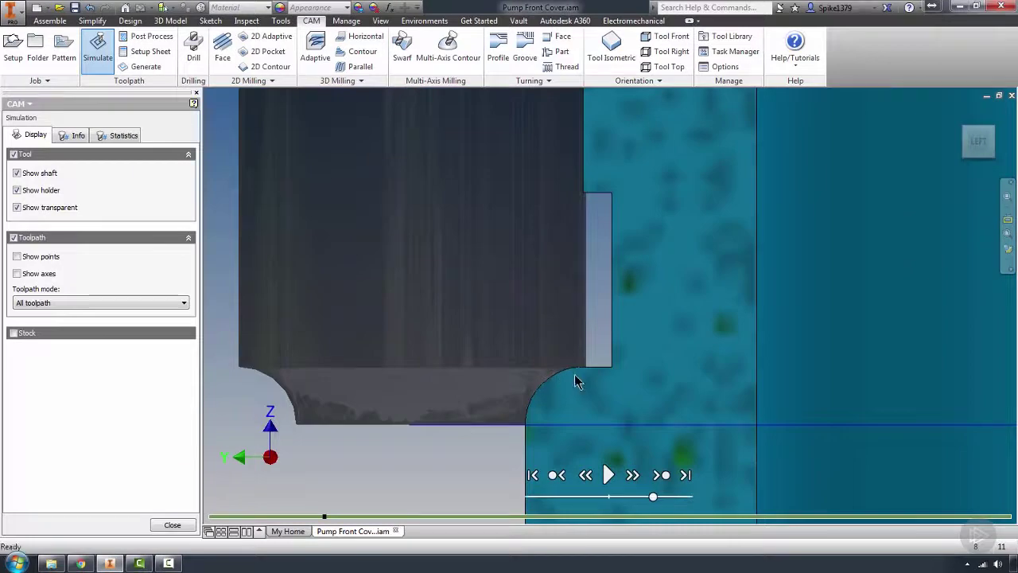
{"action": "scroll", "coordinate": [577, 382], "scroll_direction": "down", "scroll_amount": 4}
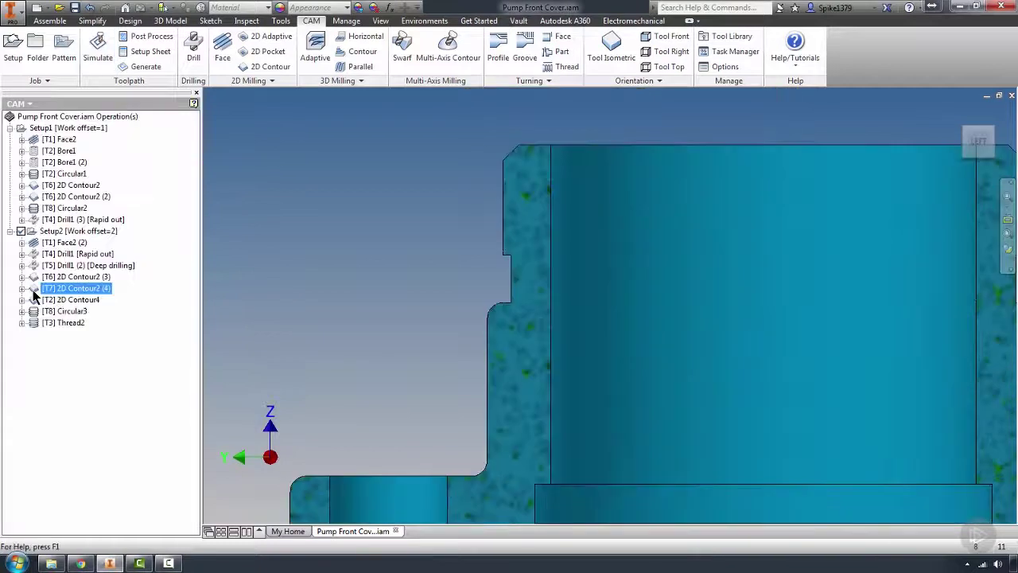
Open the 2D Contour2 (4) operation for editing and show its contour geometry selections on the part.
{"action": "left_click", "coordinate": [23, 287]}
{"action": "double_click", "coordinate": [33, 292]}
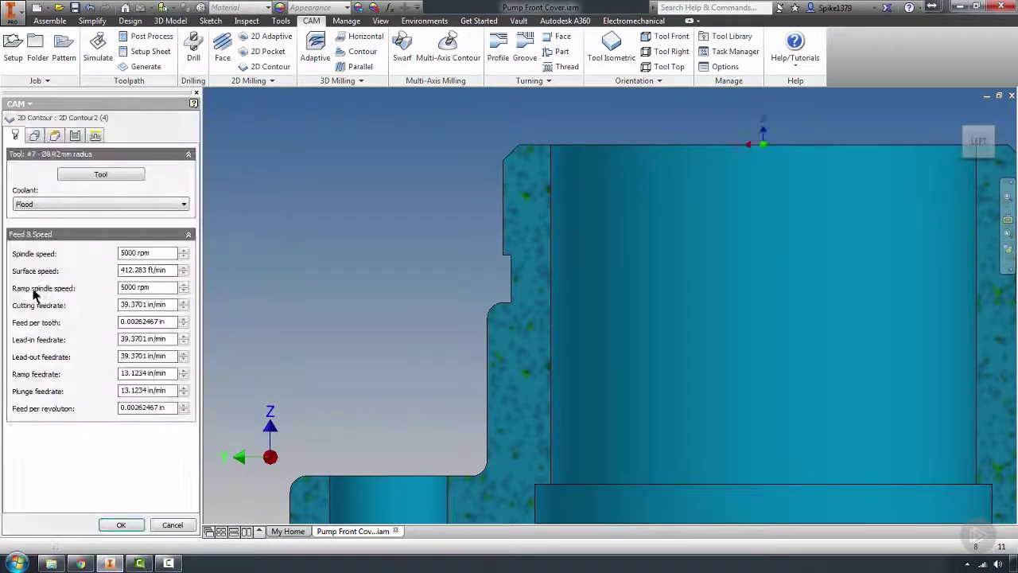
{"action": "scroll", "coordinate": [430, 290], "scroll_direction": "down", "scroll_amount": 6}
{"action": "middle_click_drag", "start_coordinate": [438, 336], "coordinate": [595, 327], "text": "shift"}
{"action": "scroll", "coordinate": [518, 325], "scroll_direction": "up", "scroll_amount": 4}
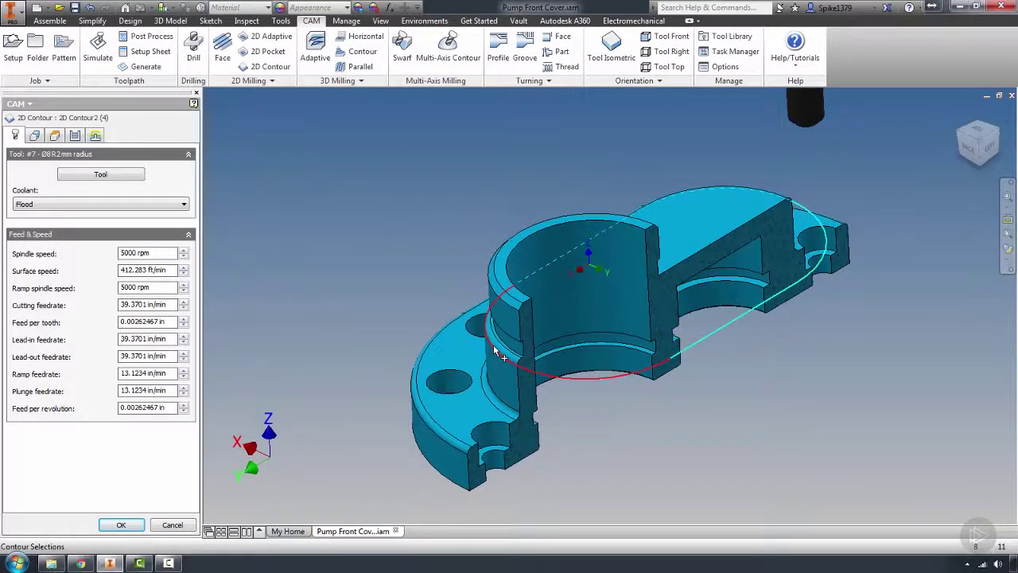
{"action": "left_click", "coordinate": [34, 137]}
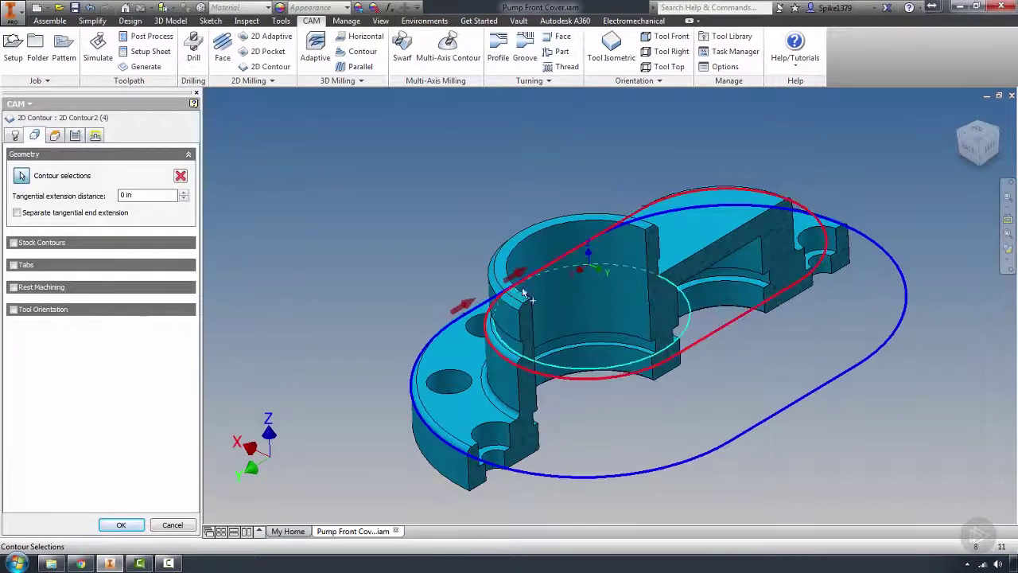
Change the upper contour selection to an open chain and add the rounded end arc opposite the boss.
{"action": "left_click", "coordinate": [711, 342]}
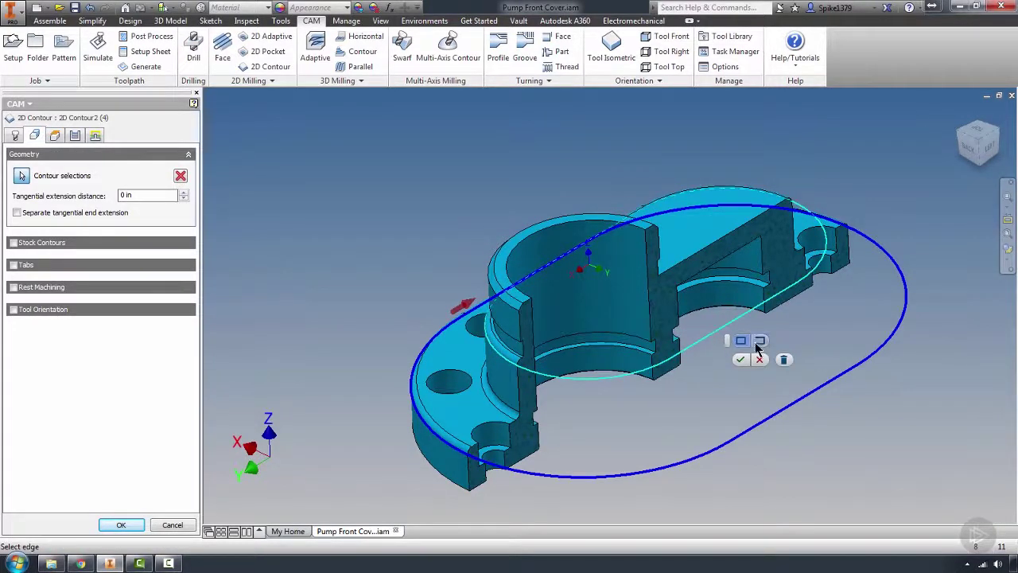
{"action": "middle_click_drag", "start_coordinate": [751, 346], "coordinate": [580, 338], "text": "shift"}
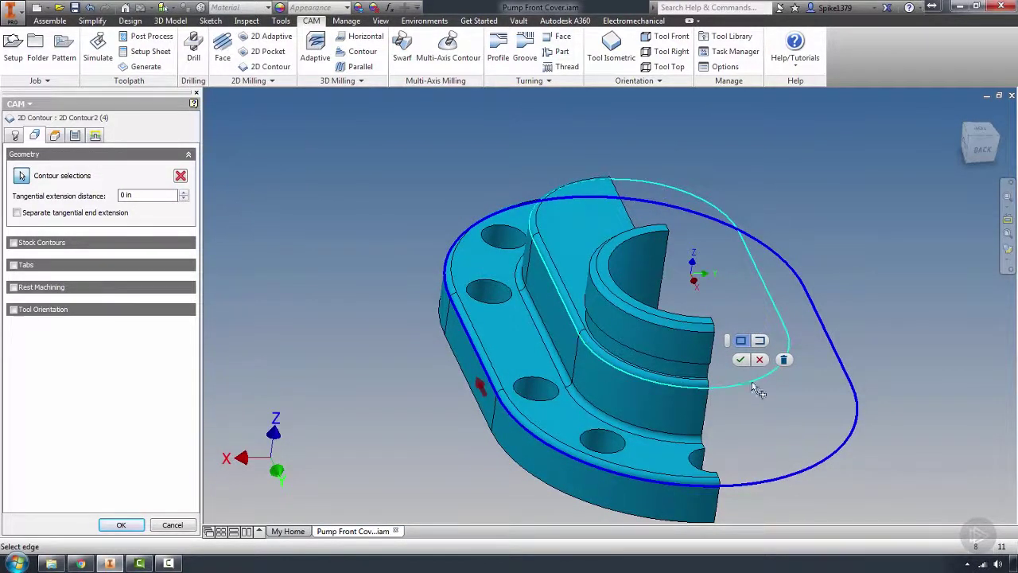
{"action": "left_click", "coordinate": [759, 341]}
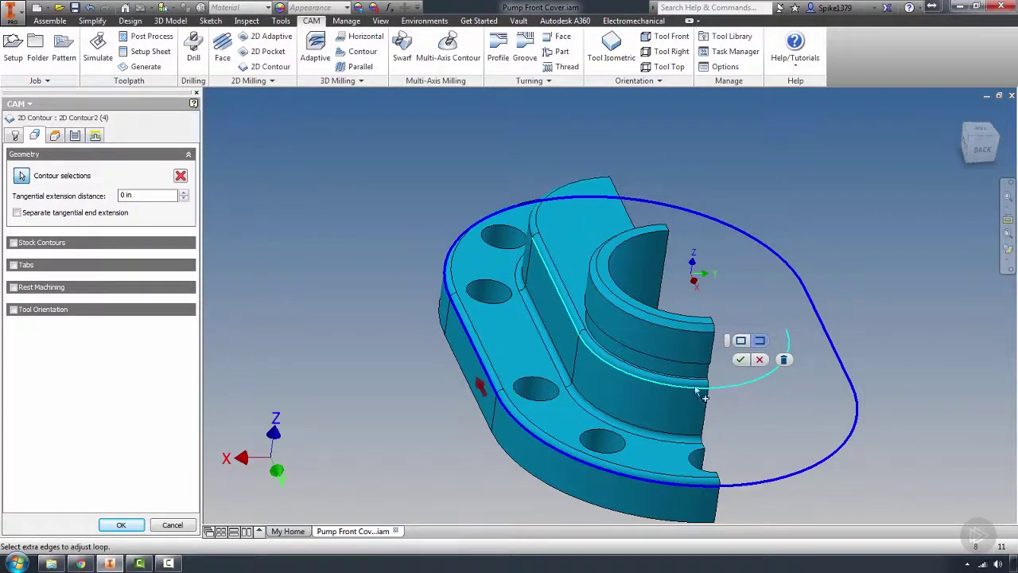
{"action": "left_click", "coordinate": [528, 228]}
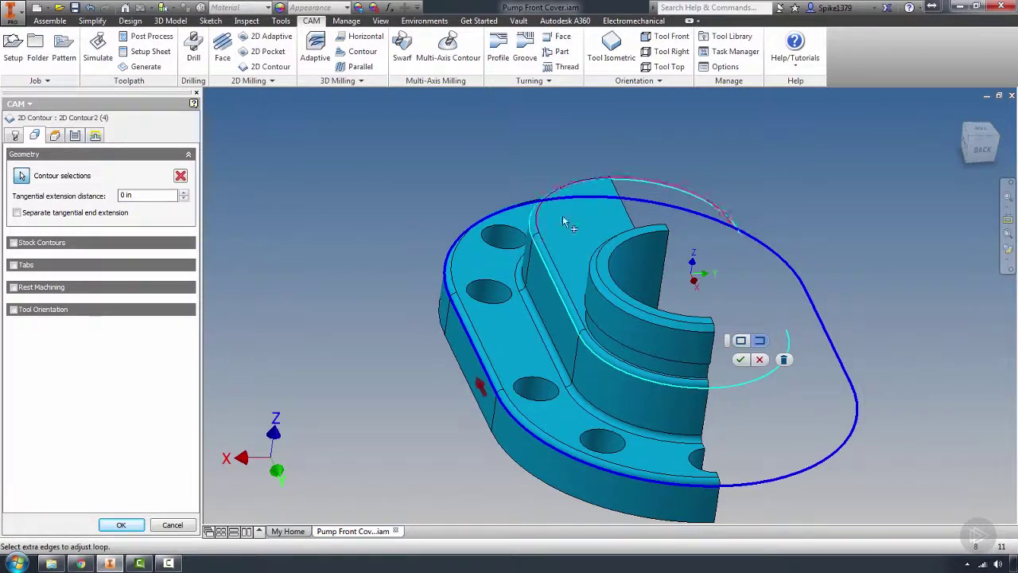
Remove the boss-end arc from the open upper contour chain, accept the chain and apply the changes to 2D Contour2 (4).
{"action": "middle_click_drag", "start_coordinate": [743, 243], "coordinate": [800, 285], "text": "shift"}
{"action": "scroll", "coordinate": [795, 286], "scroll_direction": "up", "scroll_amount": 3}
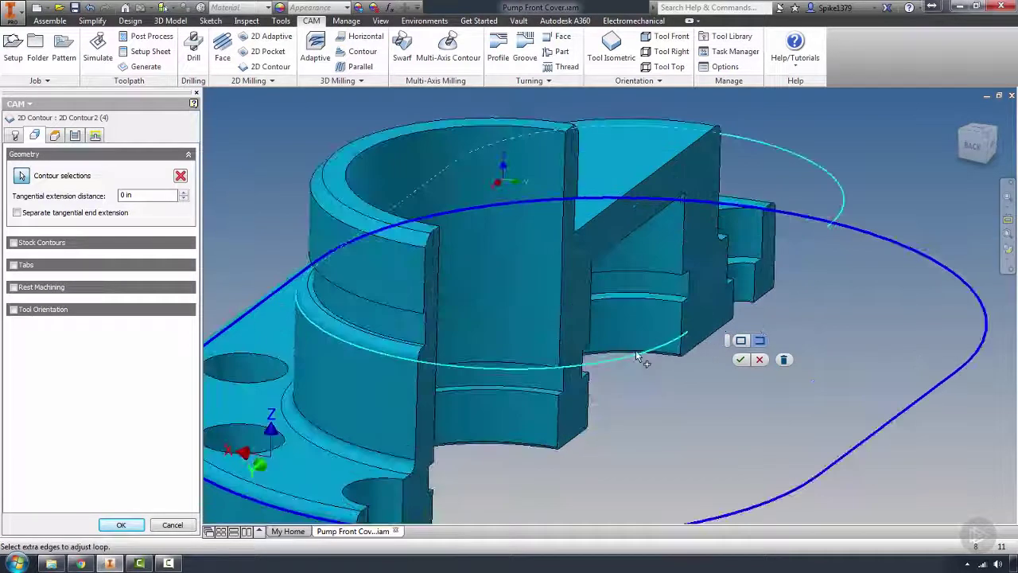
{"action": "scroll", "coordinate": [499, 369], "scroll_direction": "down", "scroll_amount": 3}
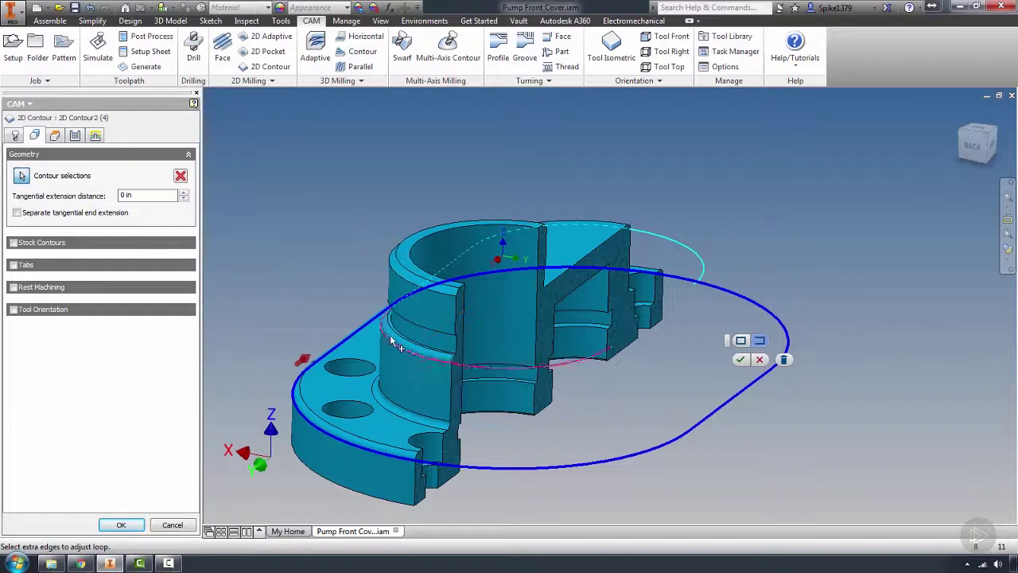
{"action": "left_click", "coordinate": [389, 350]}
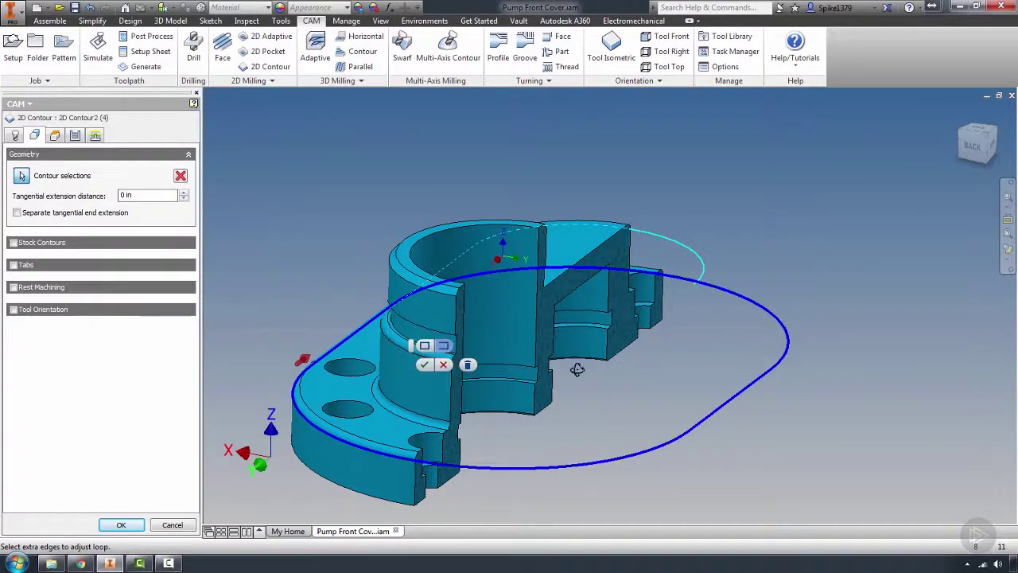
{"action": "middle_click_drag", "start_coordinate": [577, 368], "coordinate": [719, 352], "text": "shift"}
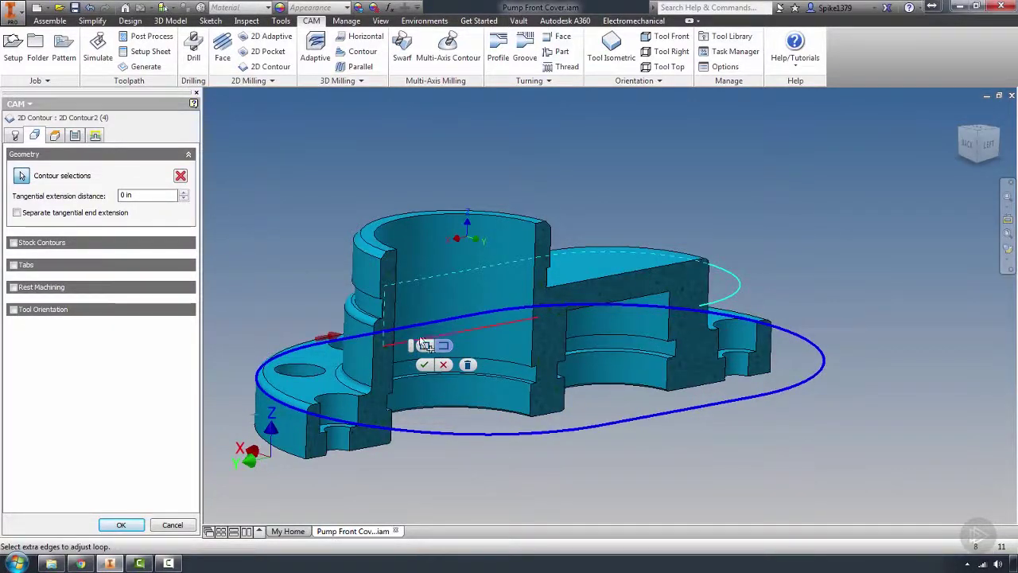
{"action": "left_click", "coordinate": [424, 364]}
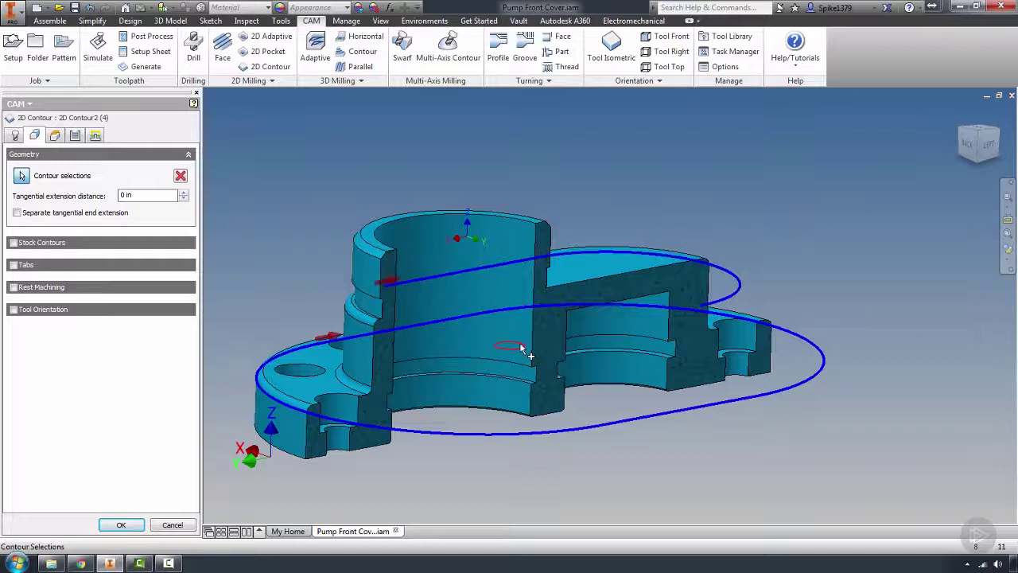
{"action": "middle_click_drag", "start_coordinate": [515, 349], "coordinate": [574, 350]}
{"action": "left_click", "coordinate": [127, 526]}
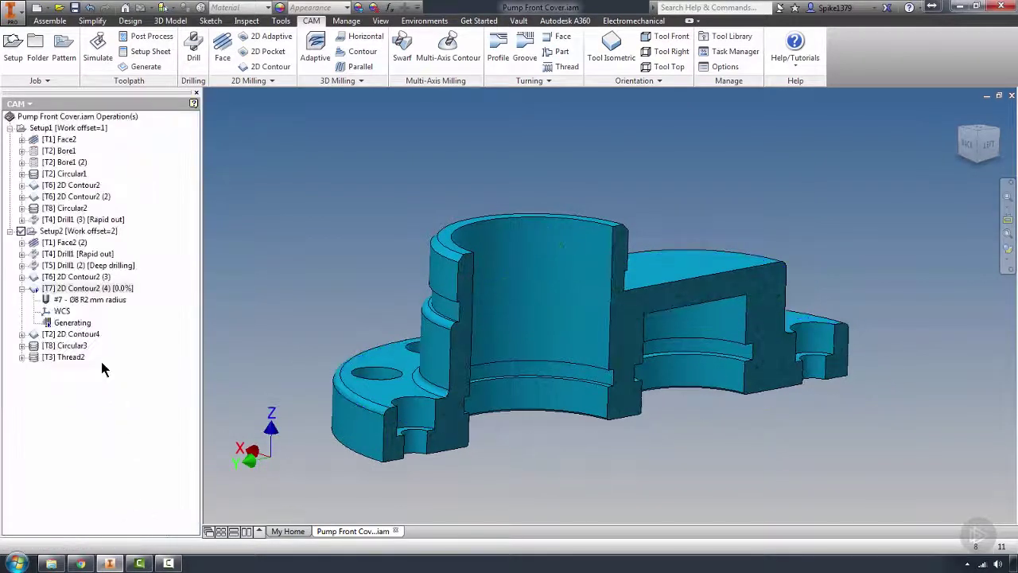
Activate the Default view representation of the assembly and show the cover with its boss side up.
{"action": "left_click", "coordinate": [18, 104]}
{"action": "left_click", "coordinate": [24, 117]}
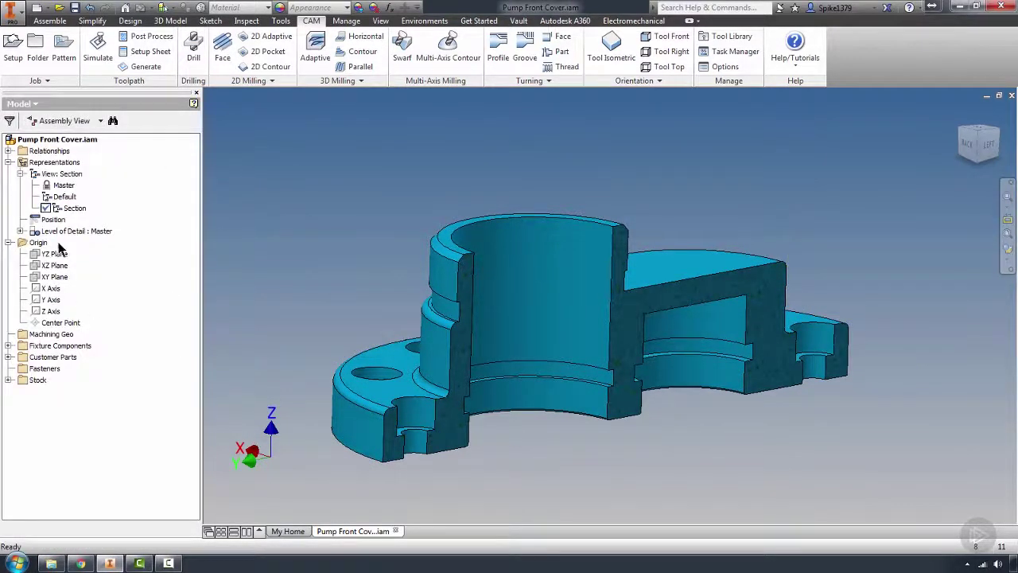
{"action": "double_click", "coordinate": [51, 199]}
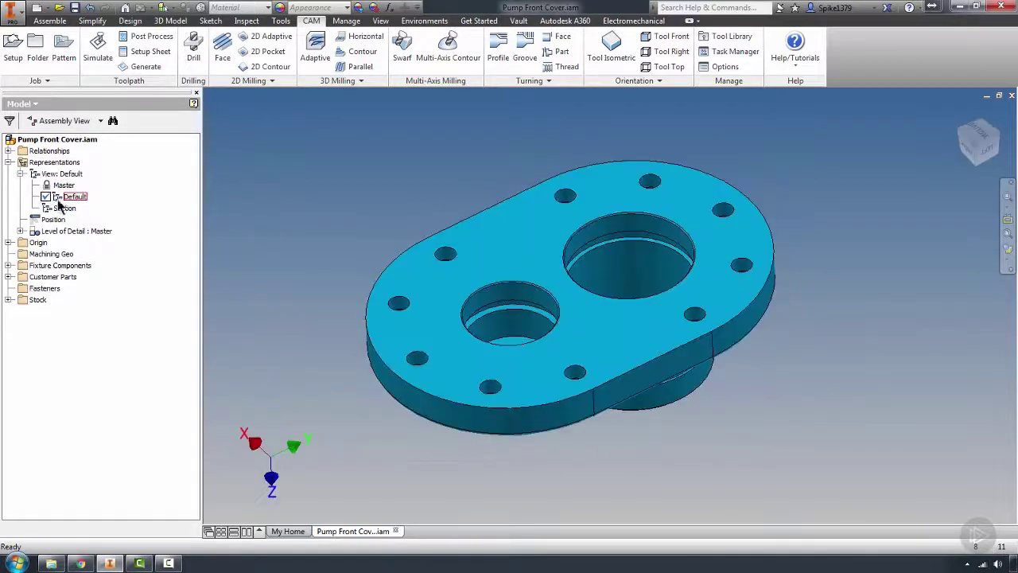
{"action": "middle_click_drag", "start_coordinate": [525, 309], "coordinate": [572, 230], "text": "shift"}
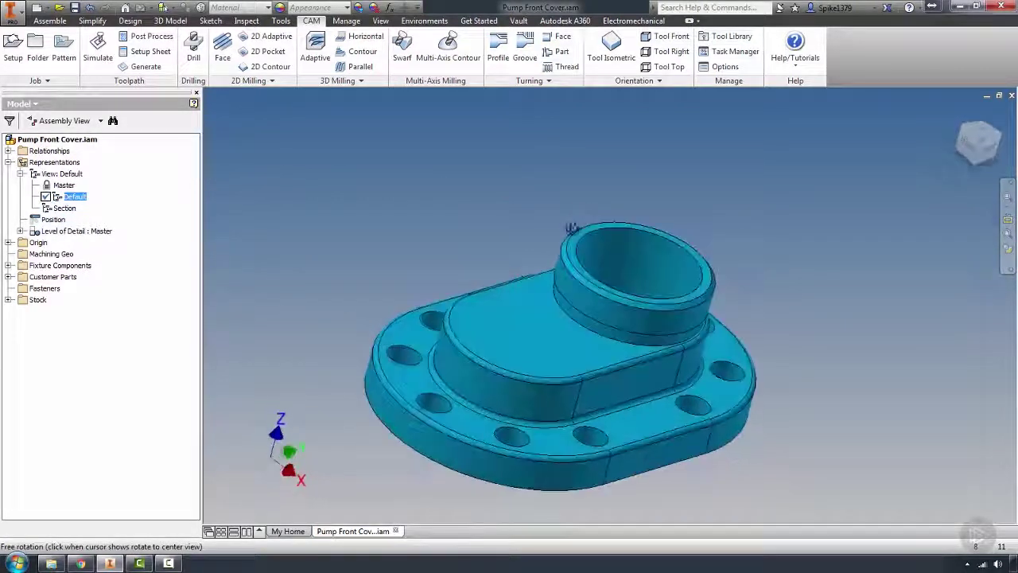
Return to the CAM operations and reopen the geometry contour selections of 2D Contour2 (4).
{"action": "left_click", "coordinate": [20, 108]}
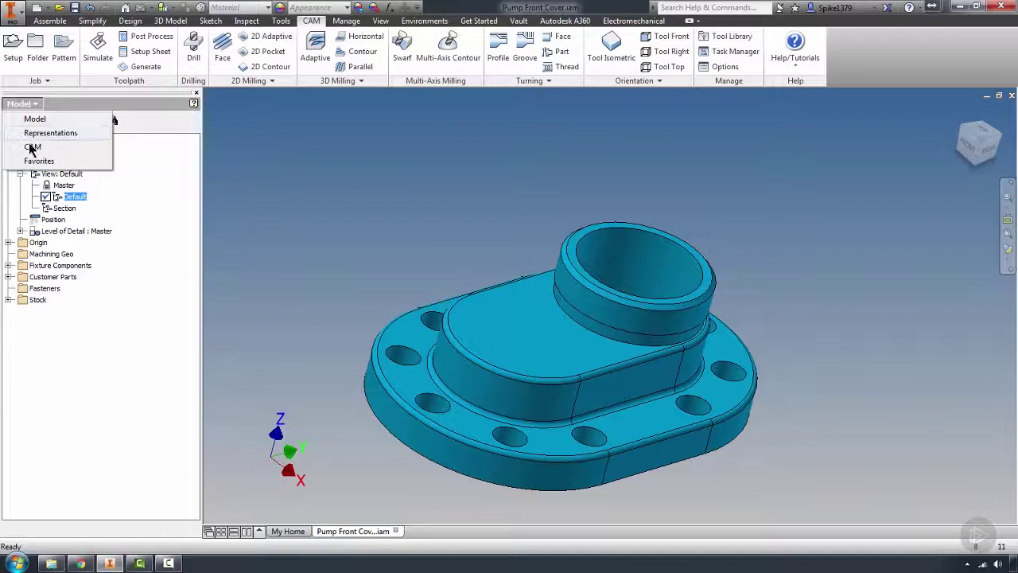
{"action": "left_click", "coordinate": [31, 148]}
{"action": "double_click", "coordinate": [58, 293]}
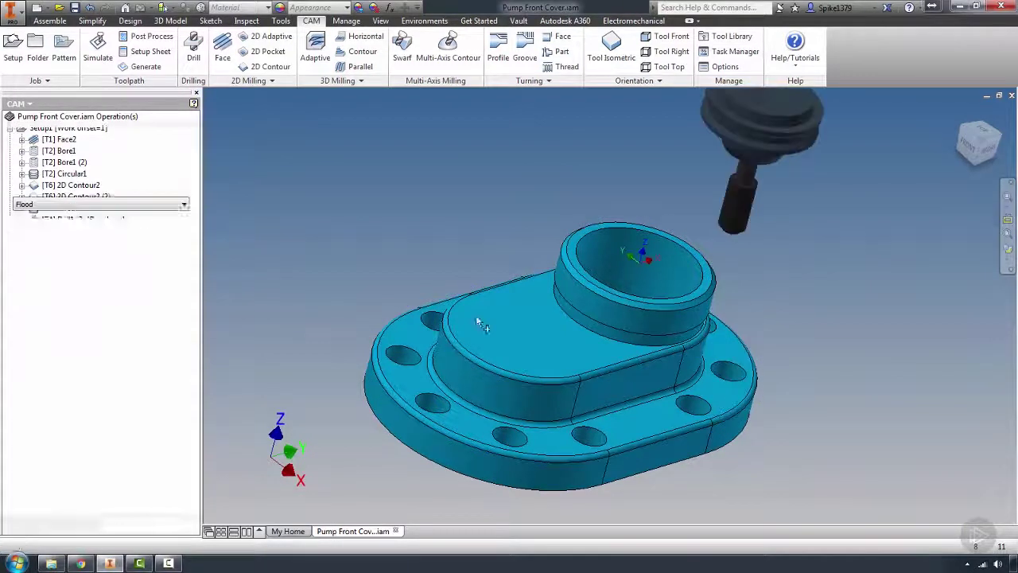
{"action": "left_click", "coordinate": [36, 137]}
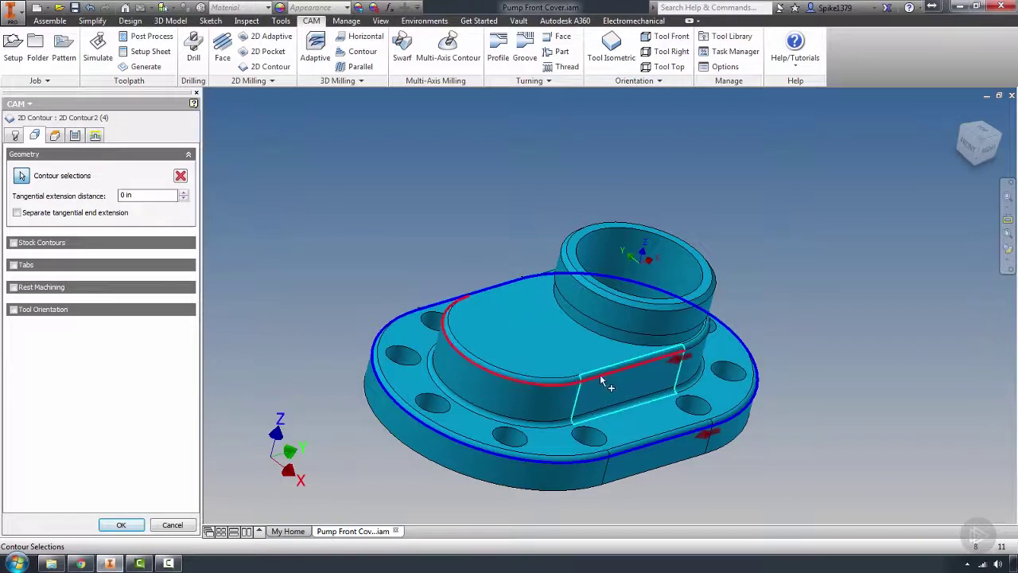
{"action": "left_click", "coordinate": [466, 295]}
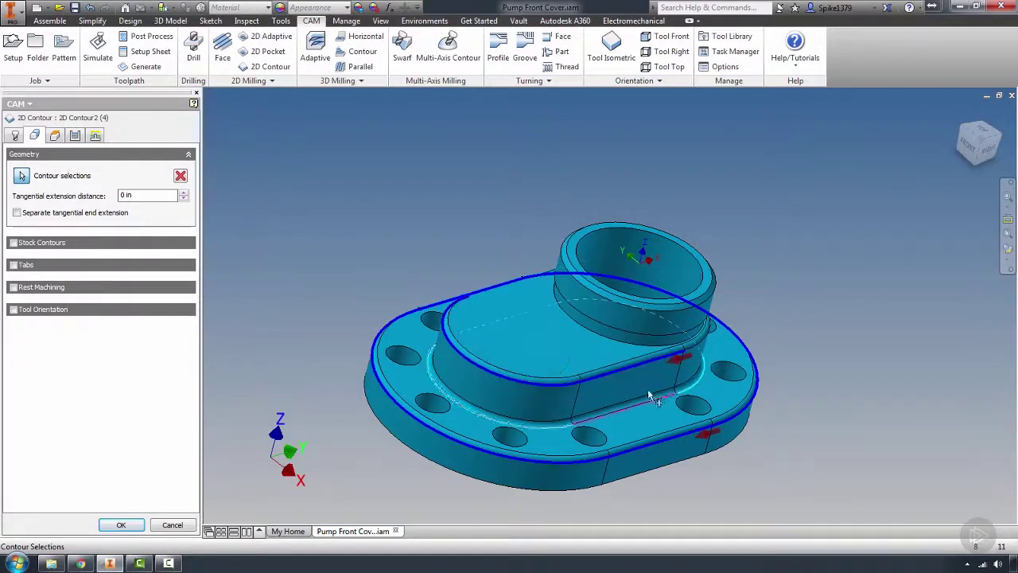
Reopen the upper open chain, check where it runs along both sides of the raised pad, and accept it.
{"action": "left_click", "coordinate": [634, 367]}
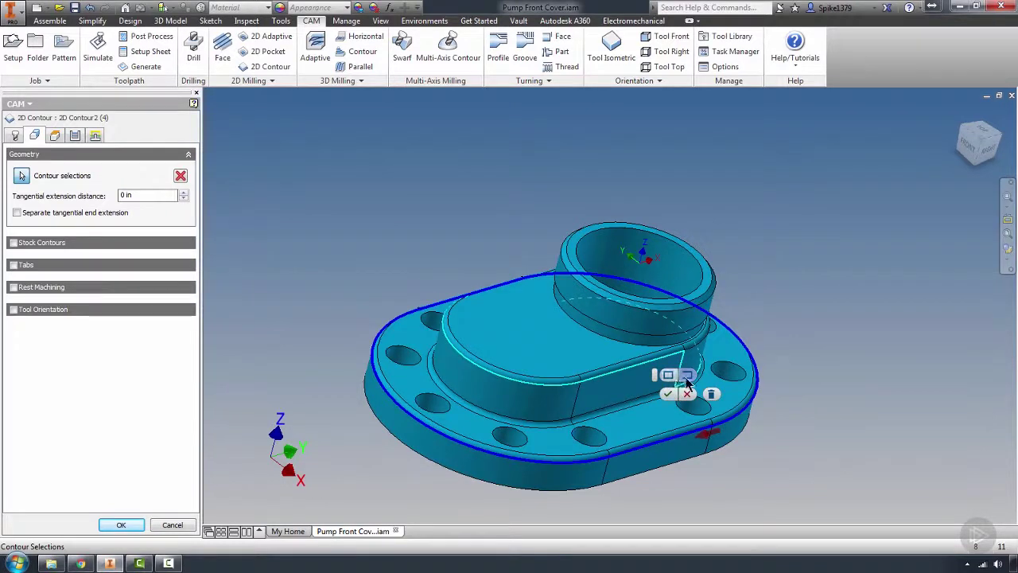
{"action": "middle_click_drag", "start_coordinate": [568, 369], "coordinate": [598, 350], "text": "shift"}
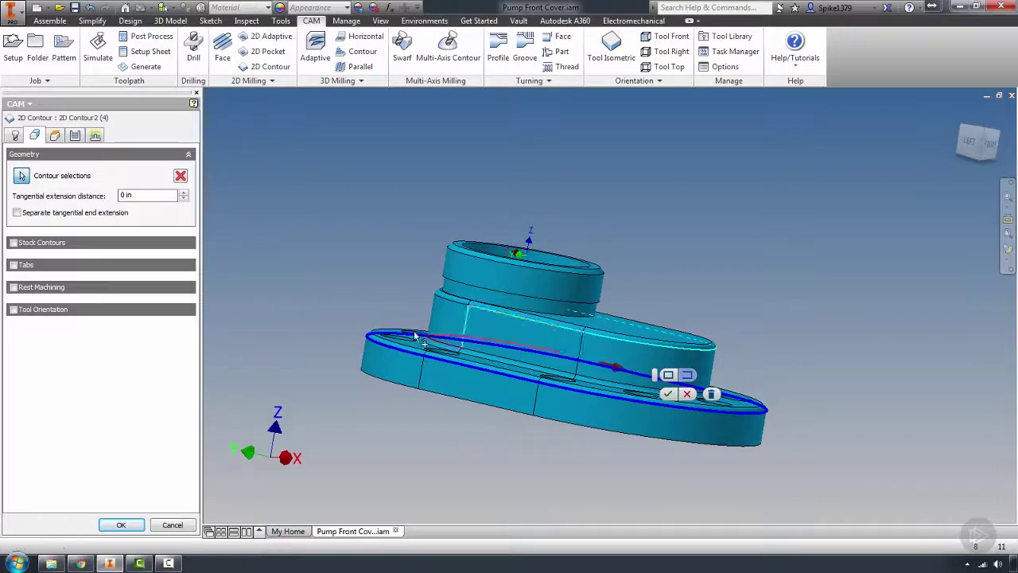
{"action": "middle_click_drag", "start_coordinate": [414, 332], "coordinate": [392, 361], "text": "shift"}
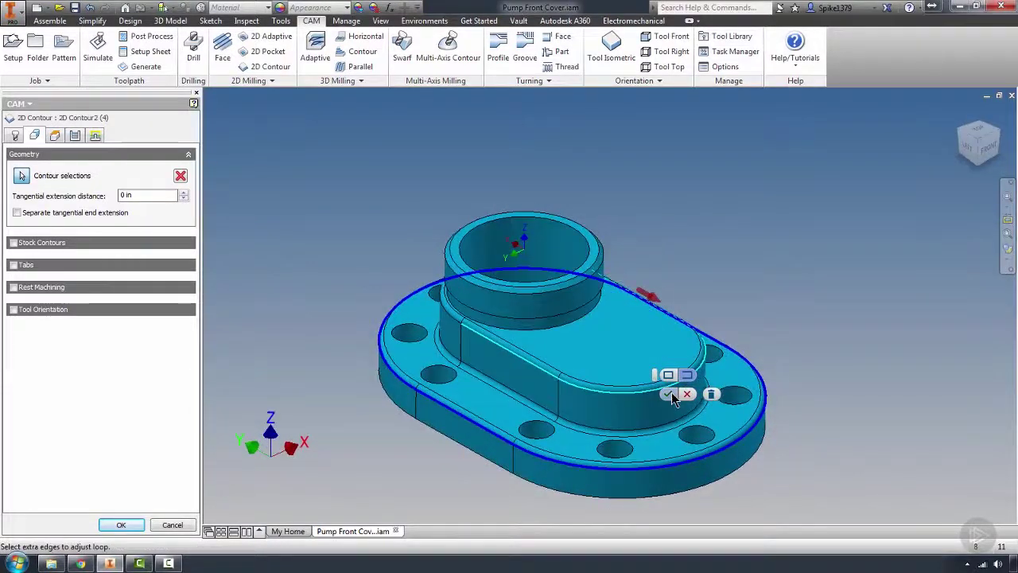
{"action": "left_click", "coordinate": [670, 393]}
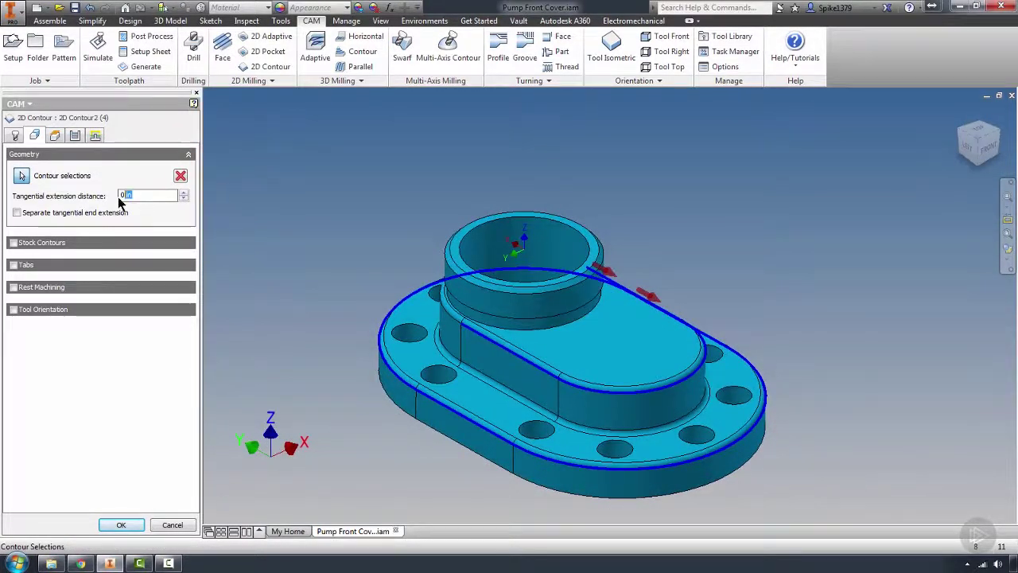
Set the contour's tangential extension distance to -0.25 in and apply the change to 2D Contour2 (4).
{"action": "middle_click_drag", "start_coordinate": [358, 346], "coordinate": [257, 312], "text": "shift"}
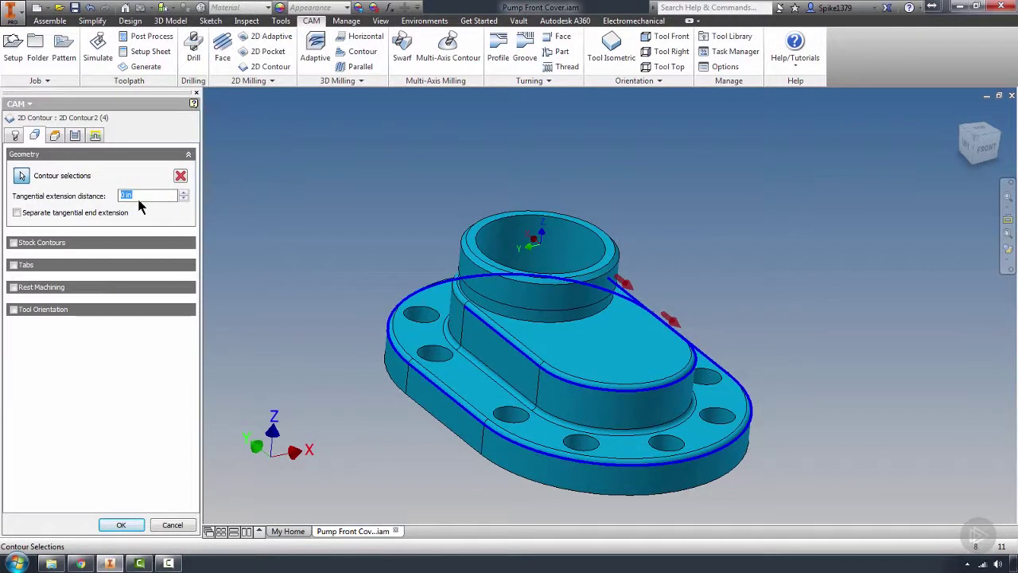
{"action": "type", "text": "--.25"}
{"action": "left_click", "coordinate": [123, 525]}
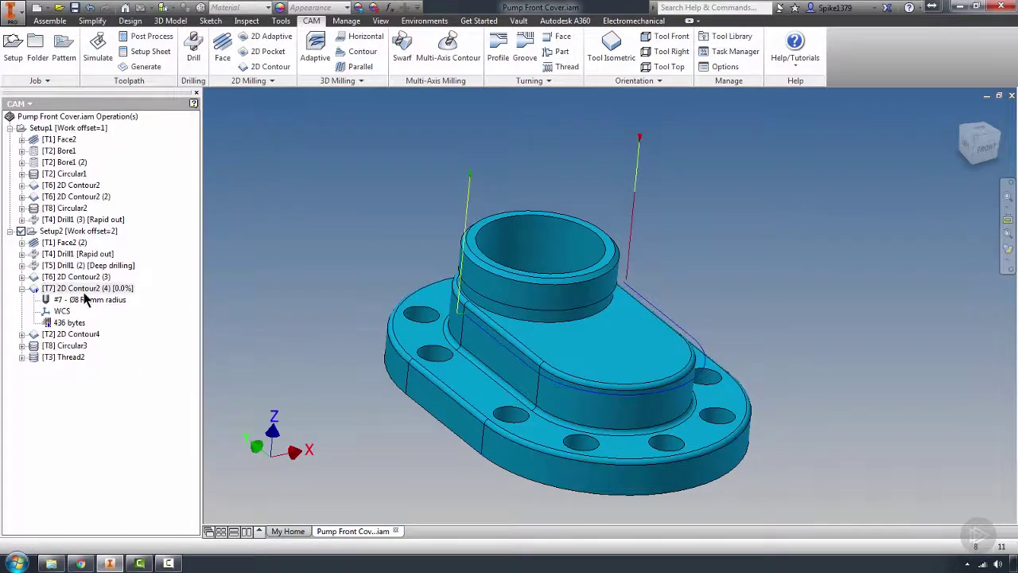
Simulate 2D Contour2 (4), inspect the radius tool's clearance beside the boss and rounded shoulder from several sides, and end the simulation.
{"action": "middle_click_drag", "start_coordinate": [516, 322], "coordinate": [627, 344], "text": "shift"}
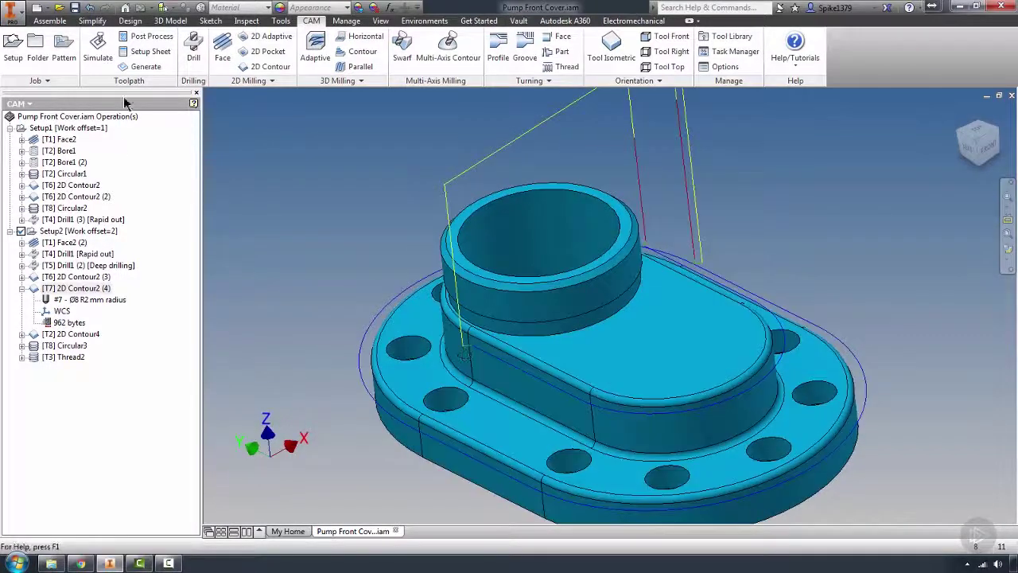
{"action": "left_click", "coordinate": [99, 54]}
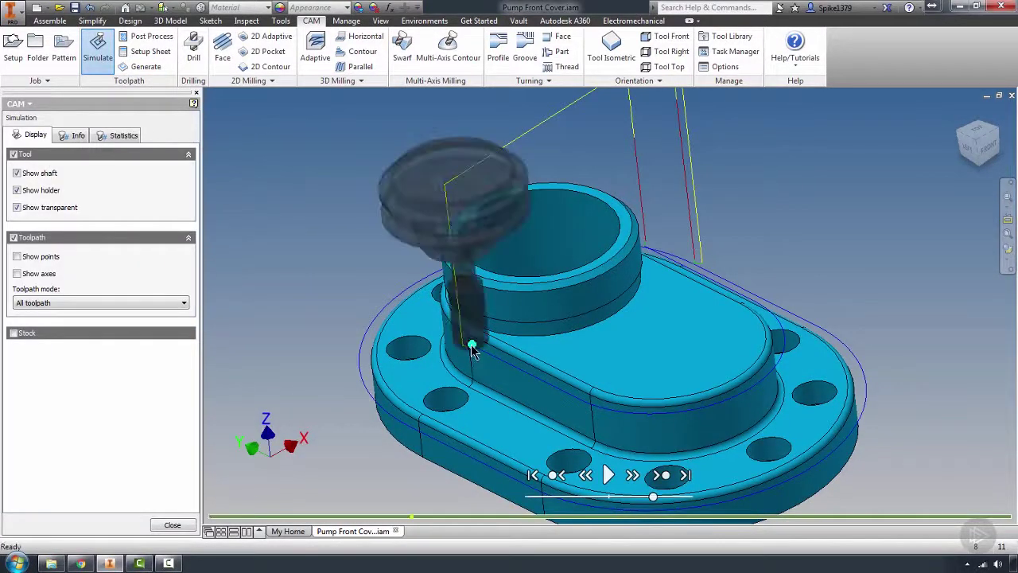
{"action": "middle_click_drag", "start_coordinate": [469, 346], "coordinate": [445, 328], "text": "shift"}
{"action": "scroll", "coordinate": [509, 350], "scroll_direction": "up", "scroll_amount": 6}
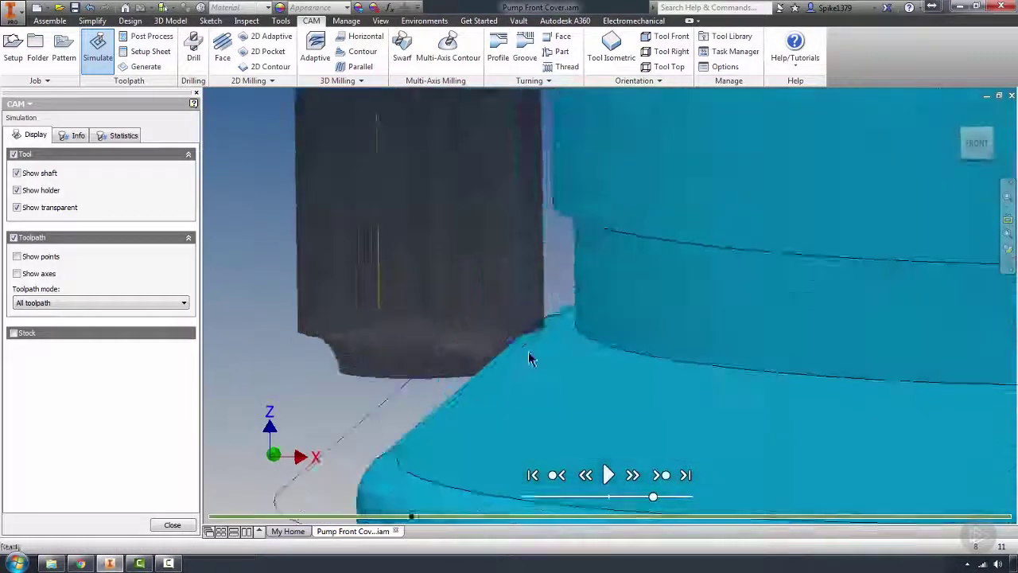
{"action": "middle_click_drag", "start_coordinate": [529, 354], "coordinate": [548, 345], "text": "shift"}
{"action": "scroll", "coordinate": [548, 345], "scroll_direction": "down", "scroll_amount": 6}
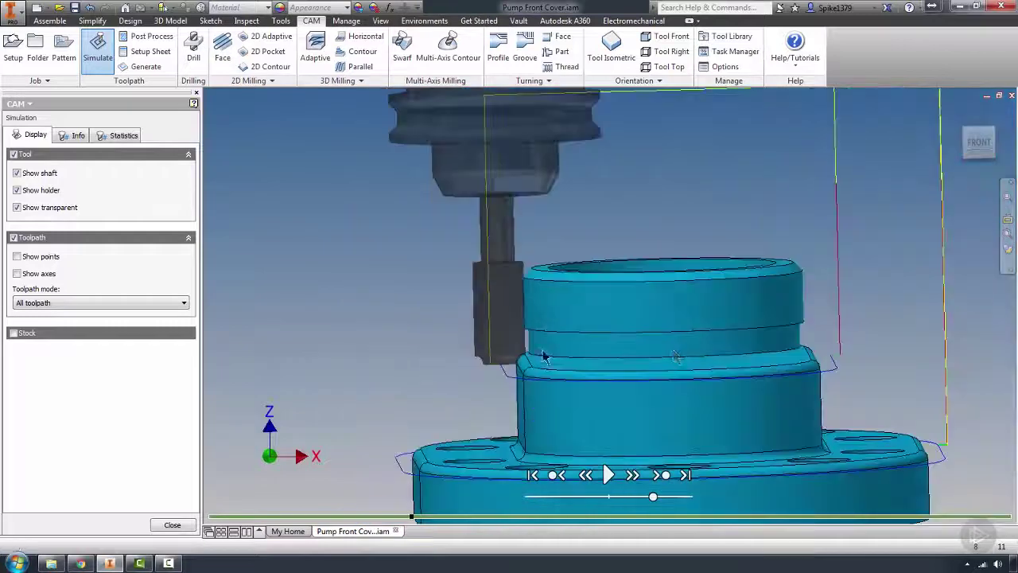
{"action": "middle_click_drag", "start_coordinate": [673, 356], "coordinate": [625, 364], "text": "shift"}
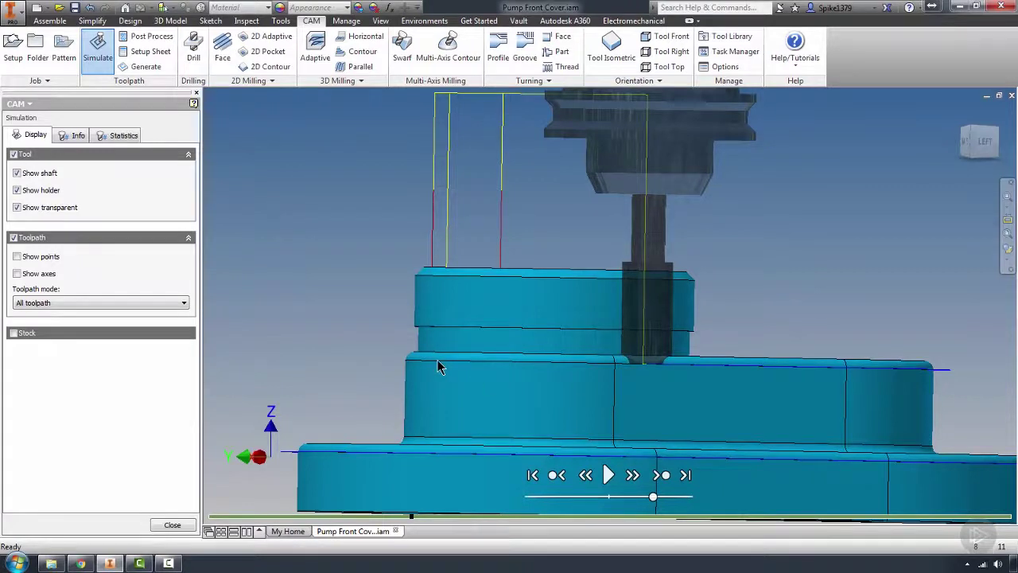
{"action": "scroll", "coordinate": [491, 332], "scroll_direction": "up", "scroll_amount": 3}
{"action": "middle_click_drag", "start_coordinate": [491, 332], "coordinate": [457, 321], "text": "shift"}
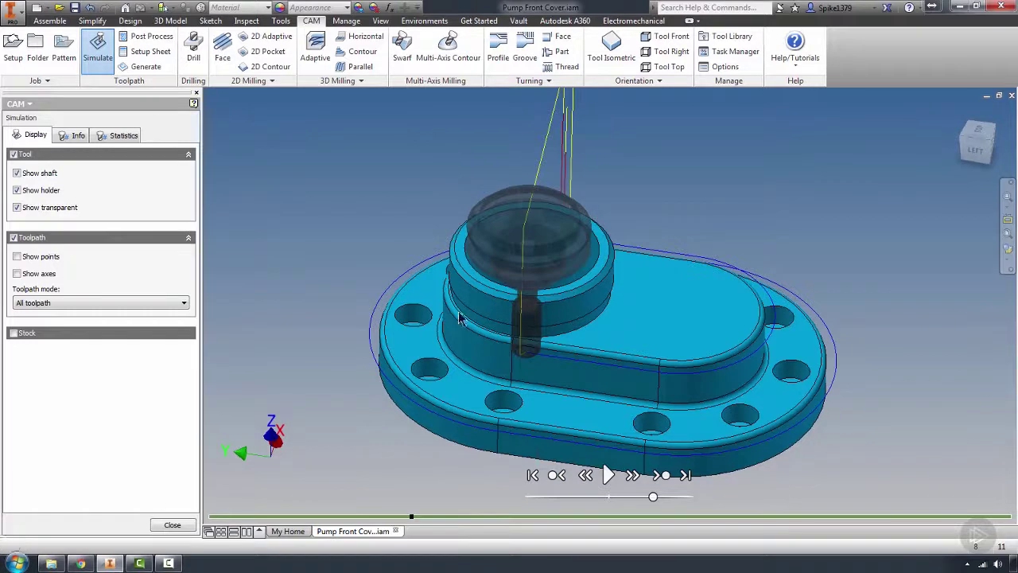
{"action": "middle_click_drag", "start_coordinate": [448, 284], "coordinate": [478, 281], "text": "shift"}
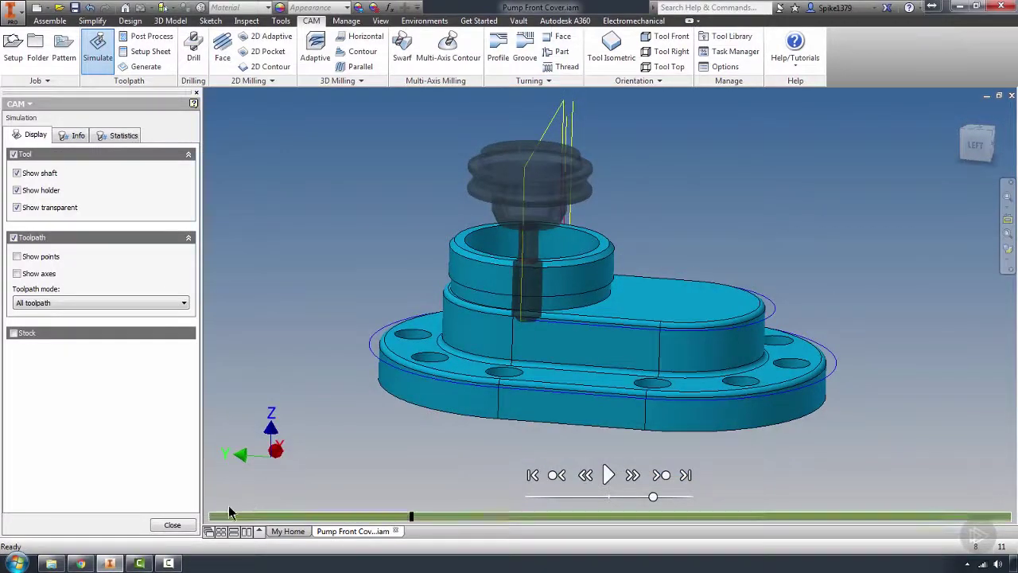
{"action": "left_click", "coordinate": [172, 525]}
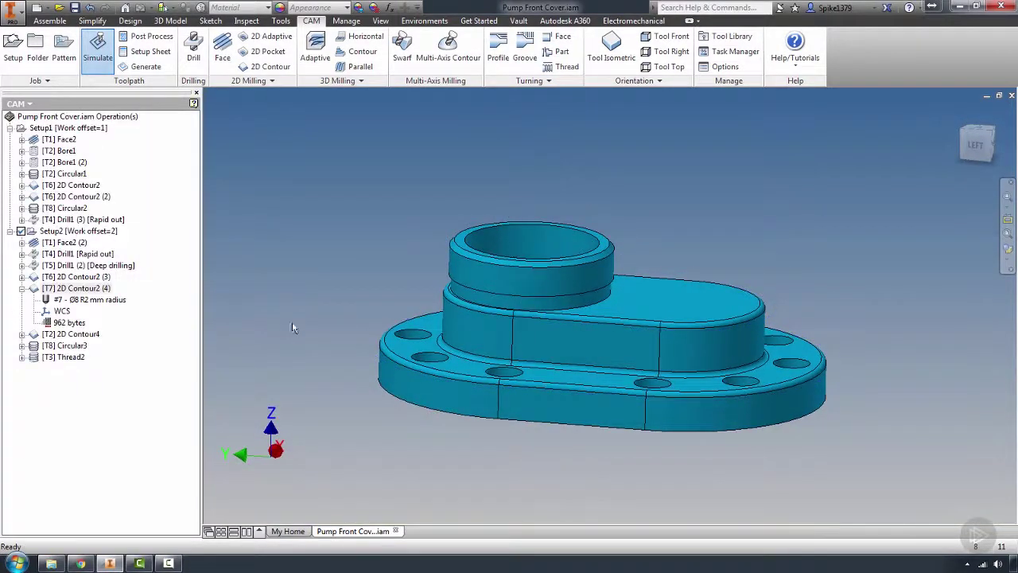
Collapse the 2D Contour2 (4) entry and examine its toolpath and the Thread2 toolpath around the boss.
{"action": "left_click", "coordinate": [22, 289]}
{"action": "left_click", "coordinate": [23, 288]}
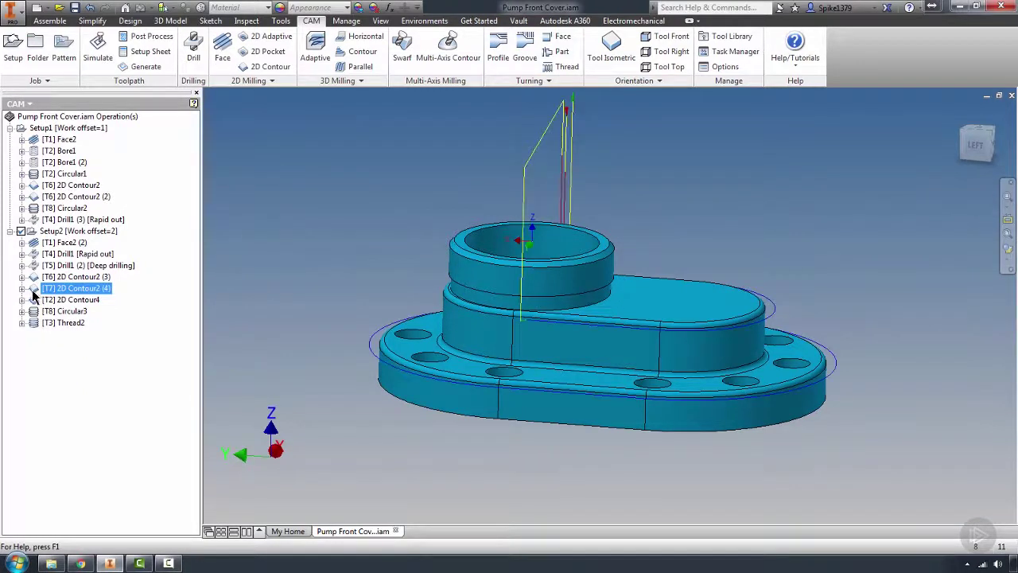
{"action": "middle_click_drag", "start_coordinate": [822, 366], "coordinate": [735, 343], "text": "shift"}
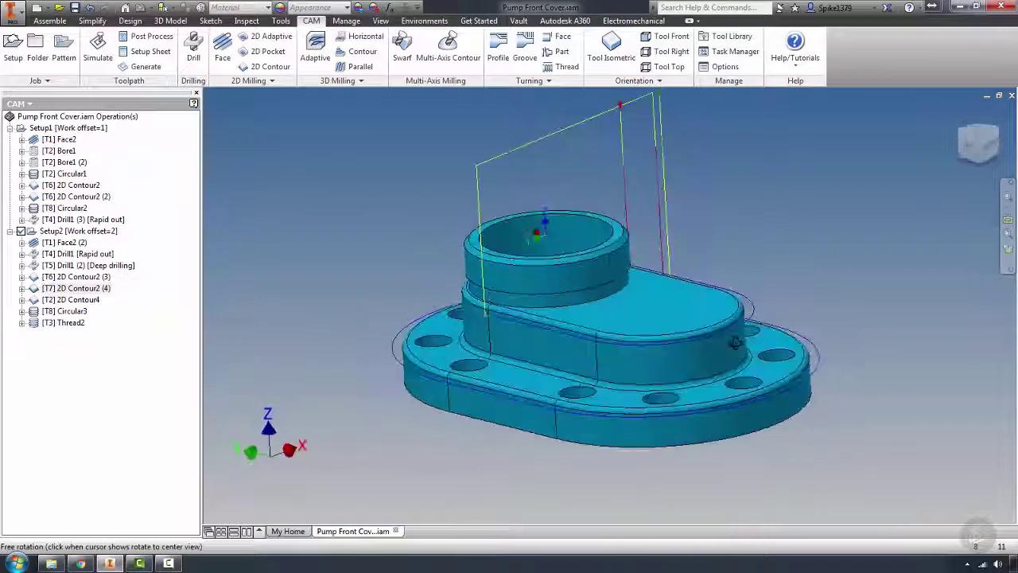
{"action": "left_click", "coordinate": [64, 311]}
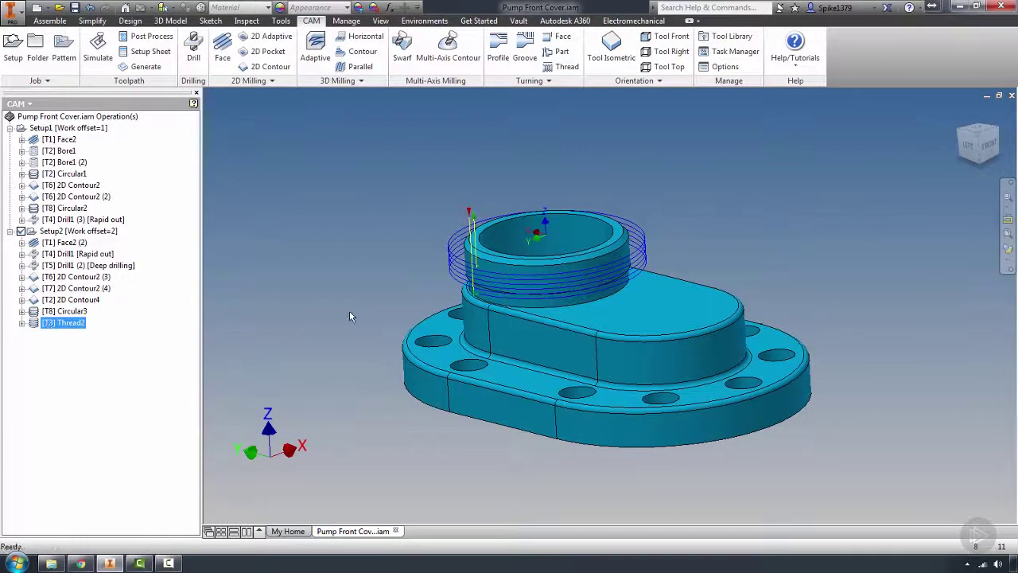
{"action": "middle_click_drag", "start_coordinate": [349, 310], "coordinate": [327, 314], "text": "shift"}
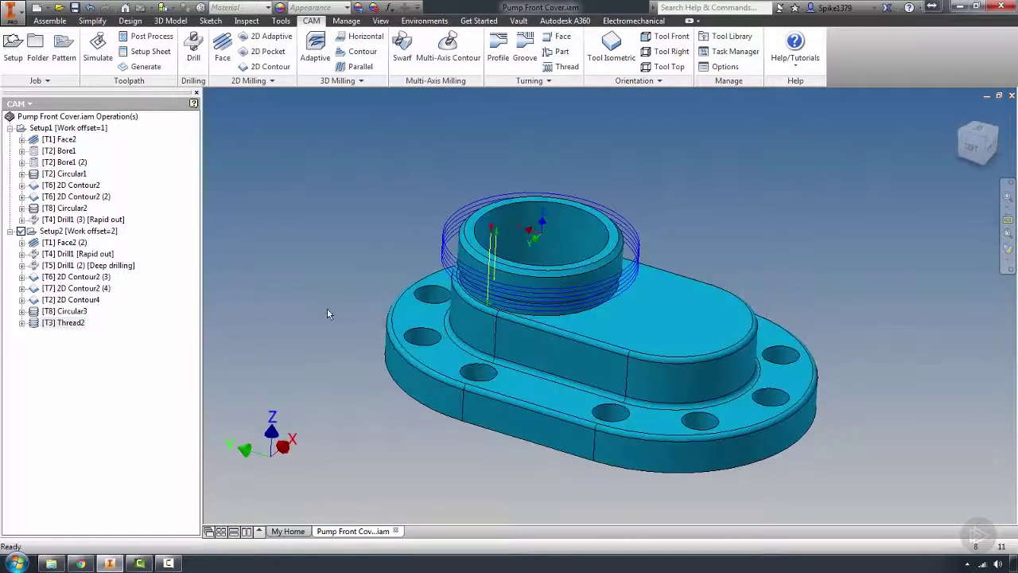
Measure the diameter of the boss's upper cylindrical face with millimetres as the dual unit, and close the measurement.
{"action": "right_click", "coordinate": [330, 219]}
{"action": "left_click", "coordinate": [274, 198]}
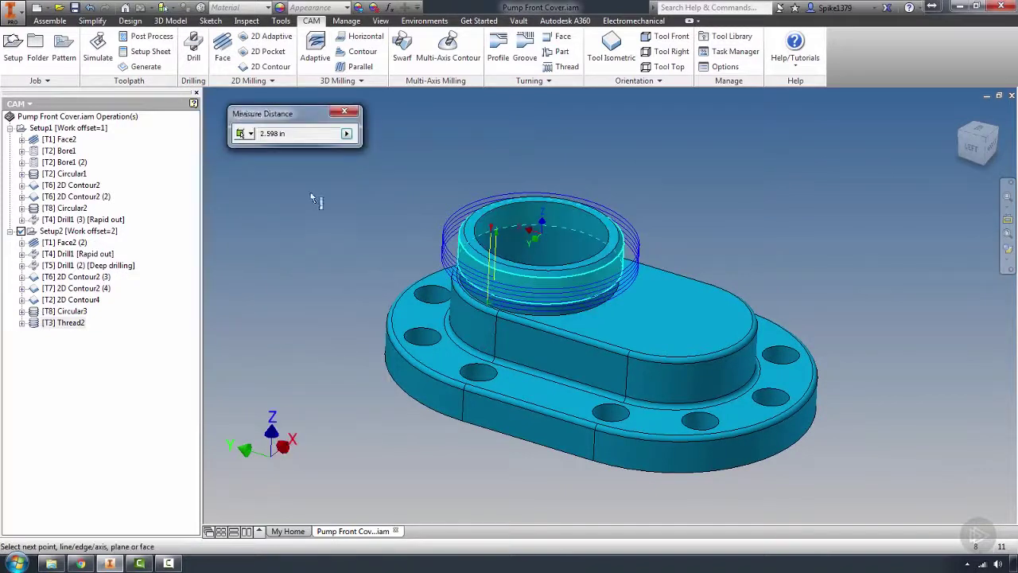
{"action": "left_click", "coordinate": [348, 136]}
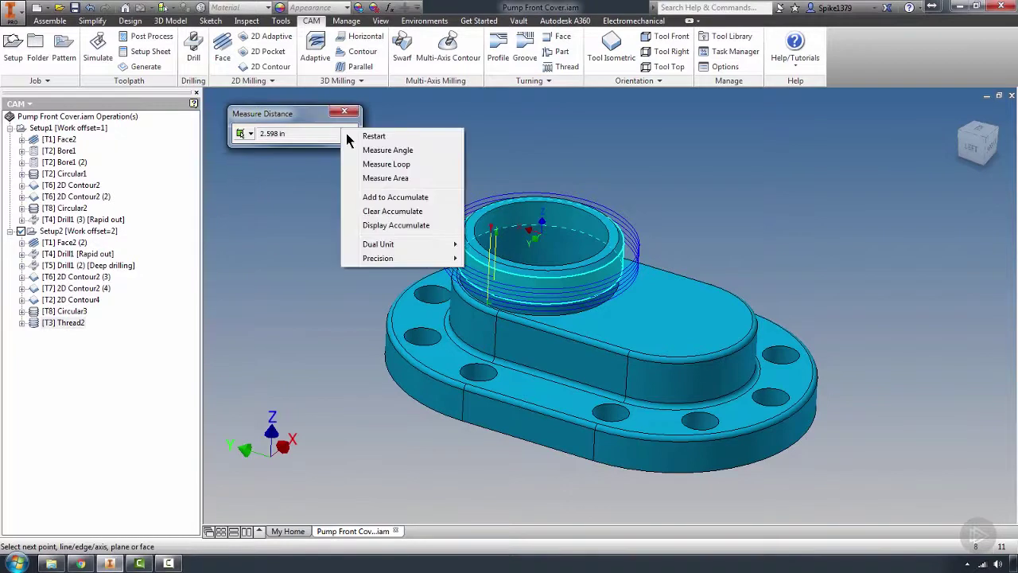
{"action": "mouse_move", "coordinate": [303, 109]}
{"action": "left_mouse_down"}
{"action": "mouse_move", "coordinate": [283, 110]}
{"action": "mouse_move", "coordinate": [294, 109]}
{"action": "left_mouse_up"}
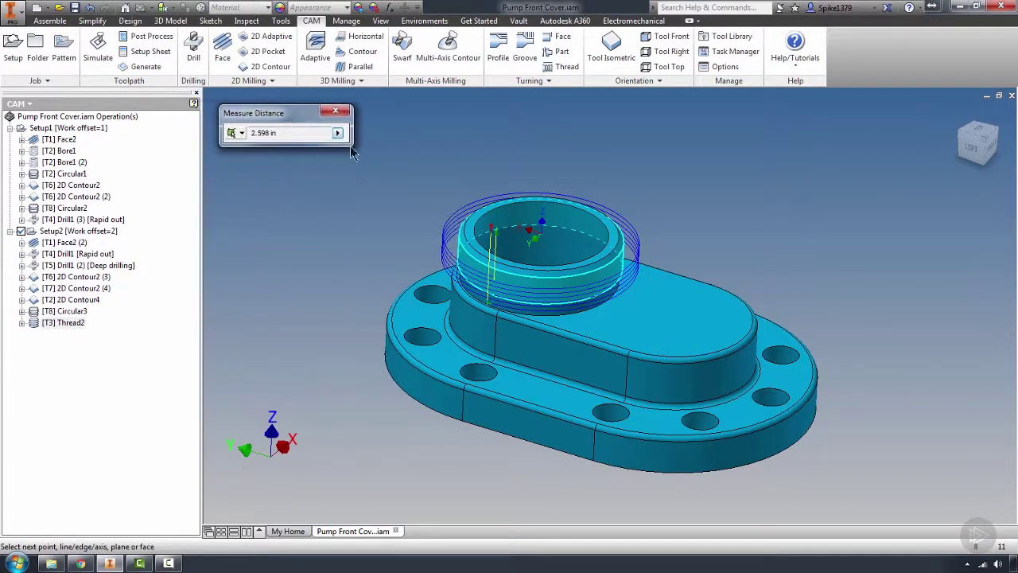
{"action": "left_click", "coordinate": [337, 135]}
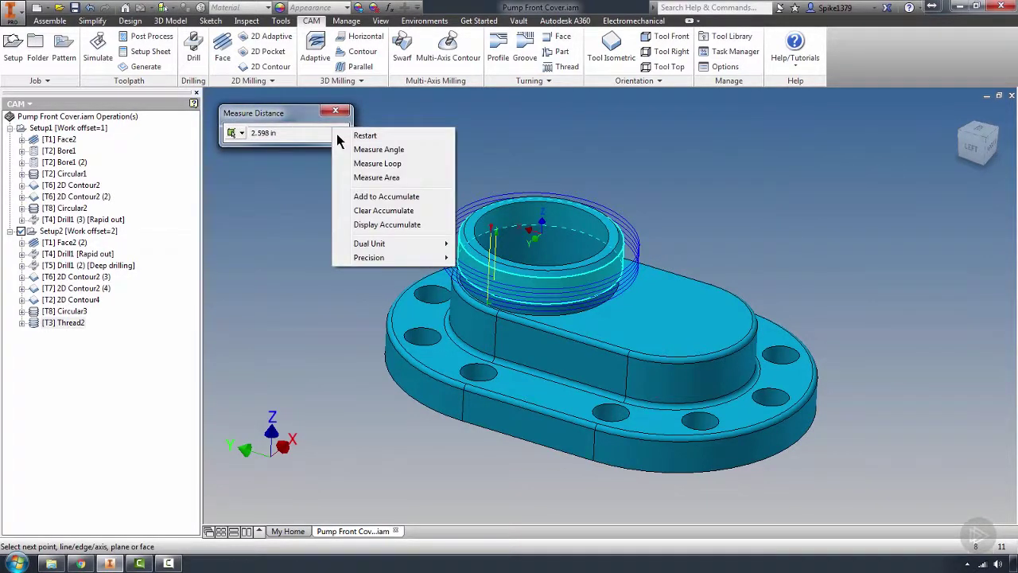
{"action": "mouse_move", "coordinate": [388, 245]}
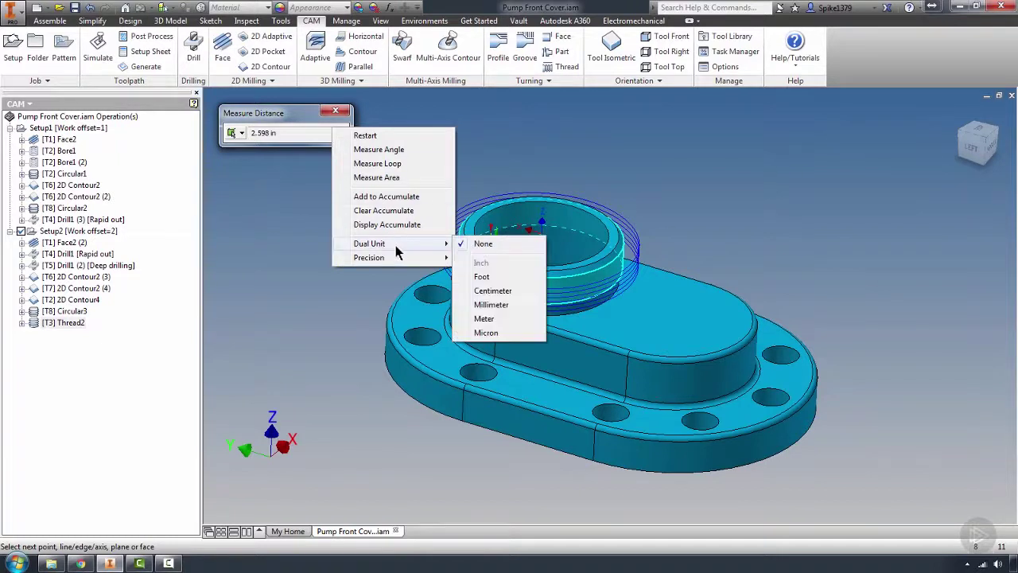
{"action": "left_click", "coordinate": [489, 305]}
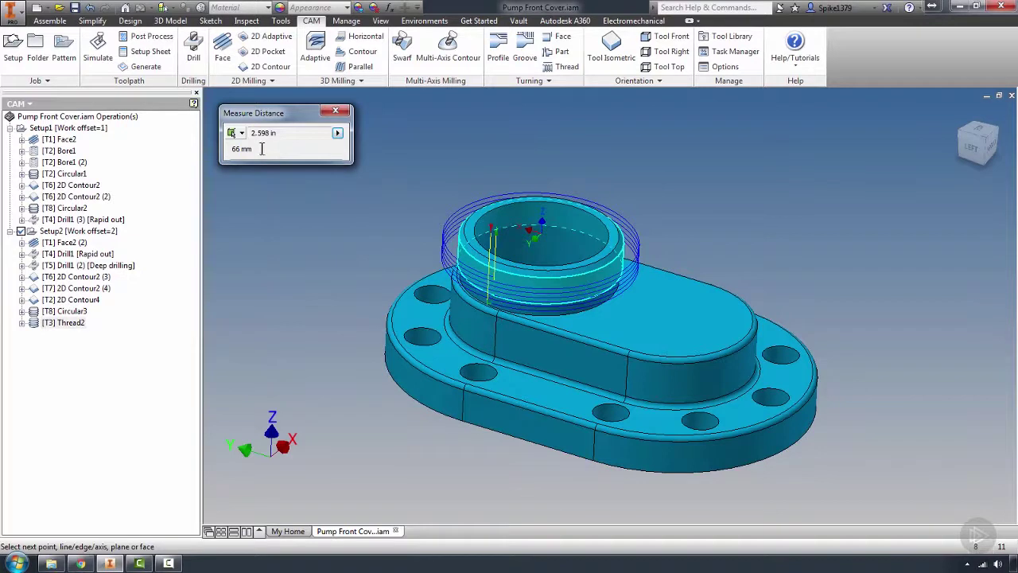
{"action": "left_click_drag", "start_coordinate": [279, 132], "coordinate": [249, 154]}
{"action": "left_click", "coordinate": [264, 149]}
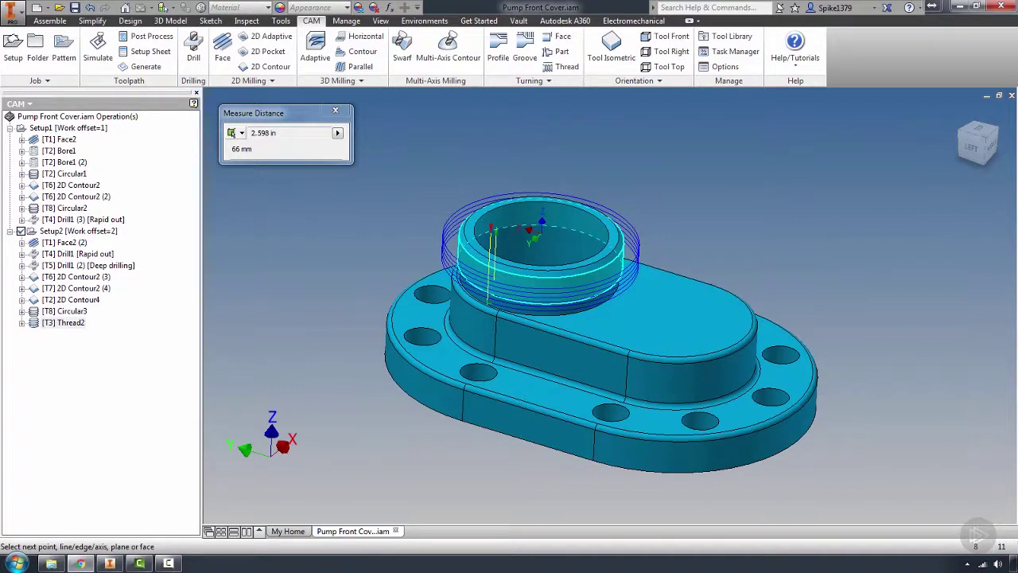
{"action": "left_click", "coordinate": [334, 111]}
Open Thread2 for editing and use the boss's narrower neck face, below the upper cylinder, as its circular face selection.
{"action": "left_click", "coordinate": [22, 322]}
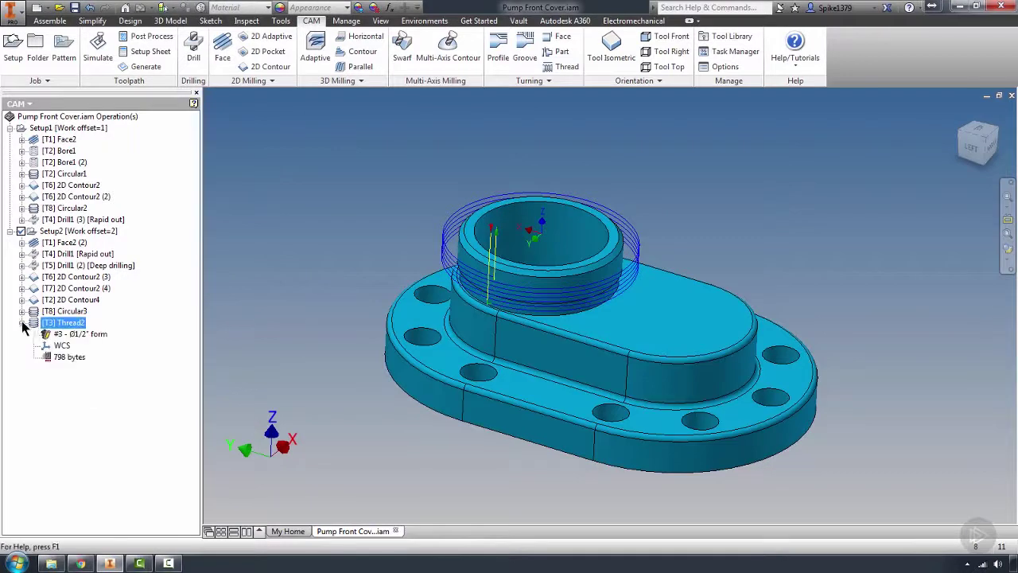
{"action": "double_click", "coordinate": [34, 324]}
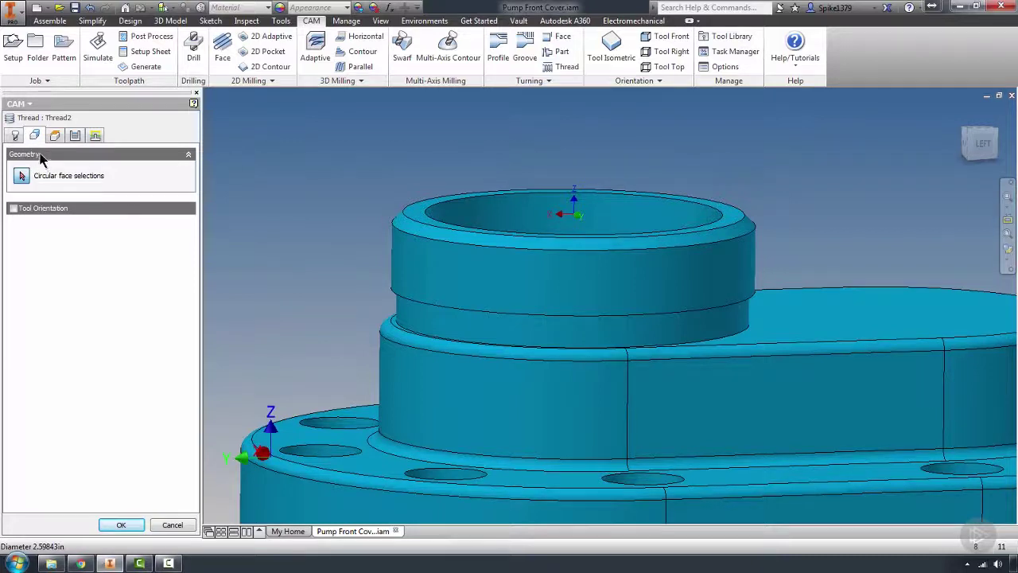
{"action": "left_click", "coordinate": [406, 309]}
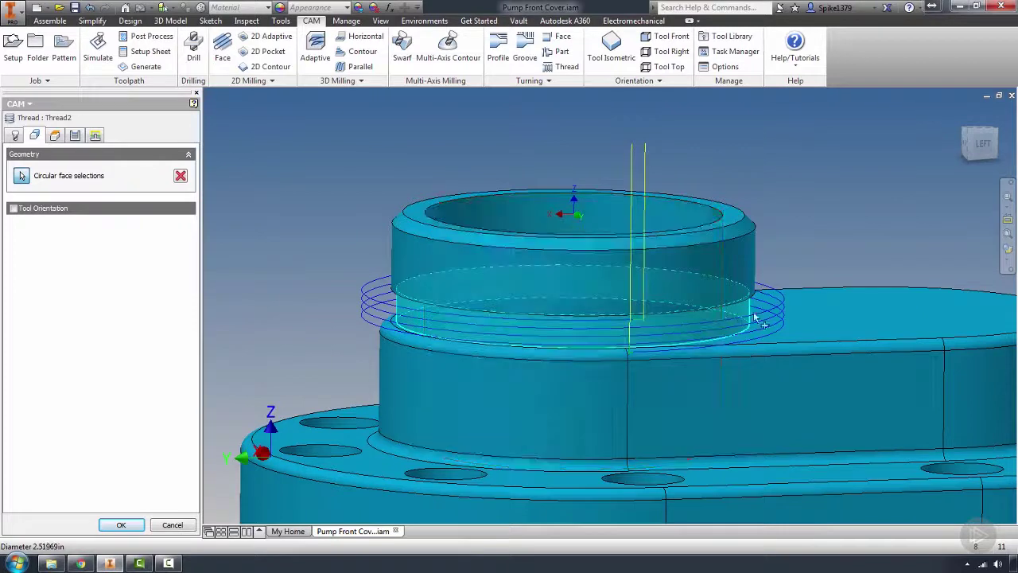
{"action": "middle_click_drag", "start_coordinate": [576, 312], "coordinate": [572, 277], "text": "shift"}
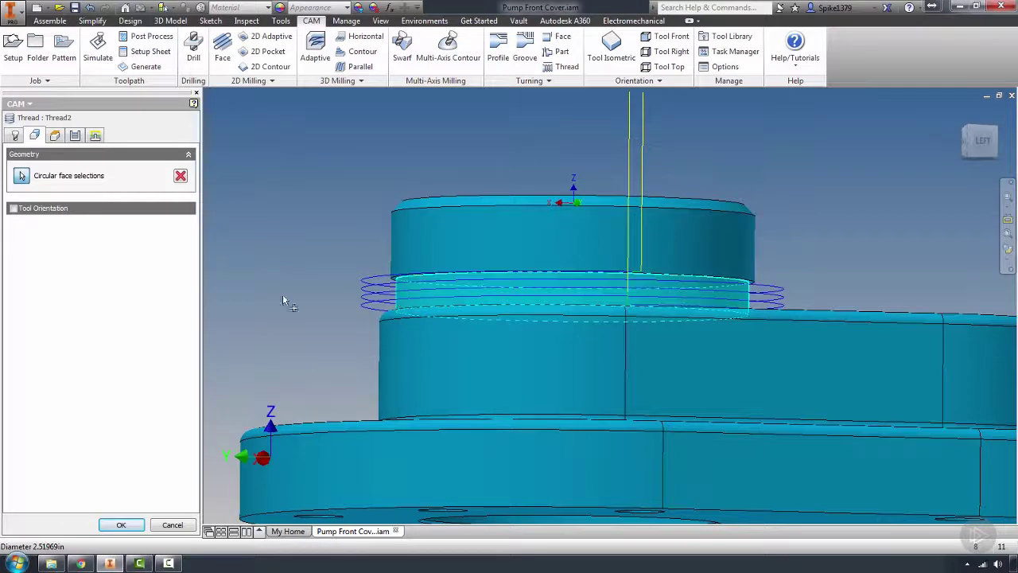
Keep the thread's top height at Hole top and reference its bottom height by Selection to the boss's neck face.
{"action": "left_click", "coordinate": [57, 138]}
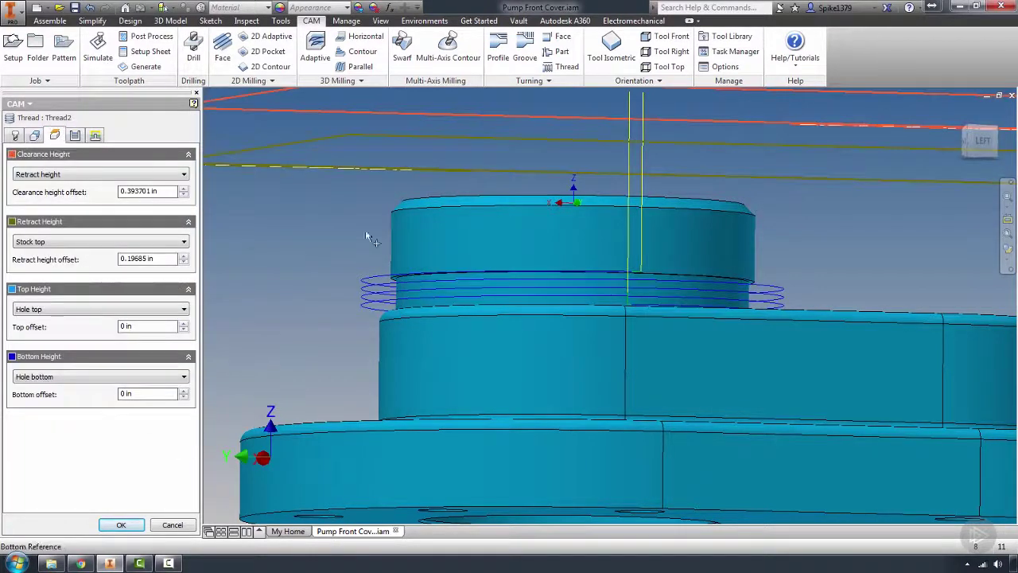
{"action": "middle_click_drag", "start_coordinate": [485, 288], "coordinate": [499, 311], "text": "shift"}
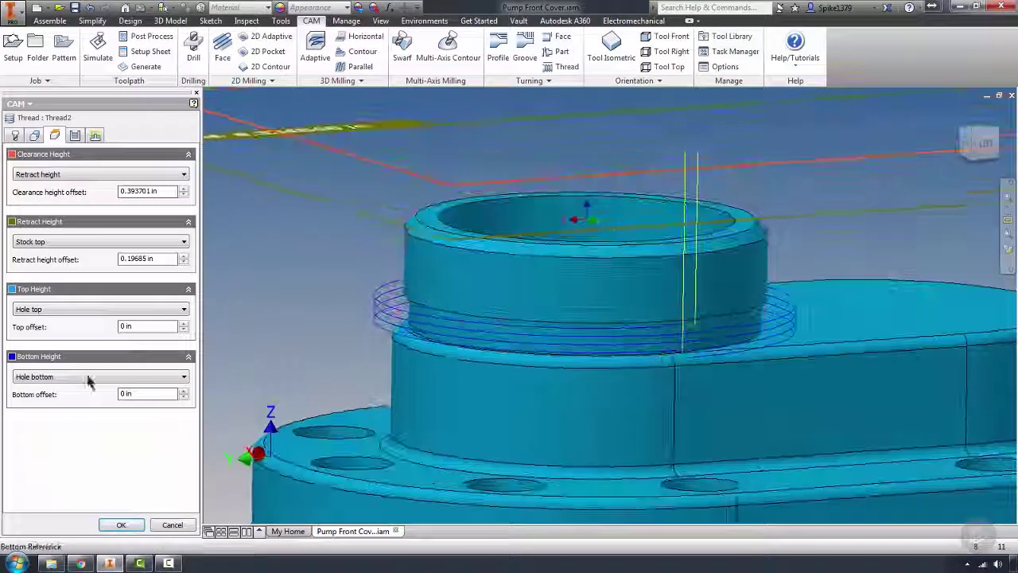
{"action": "left_click", "coordinate": [43, 309]}
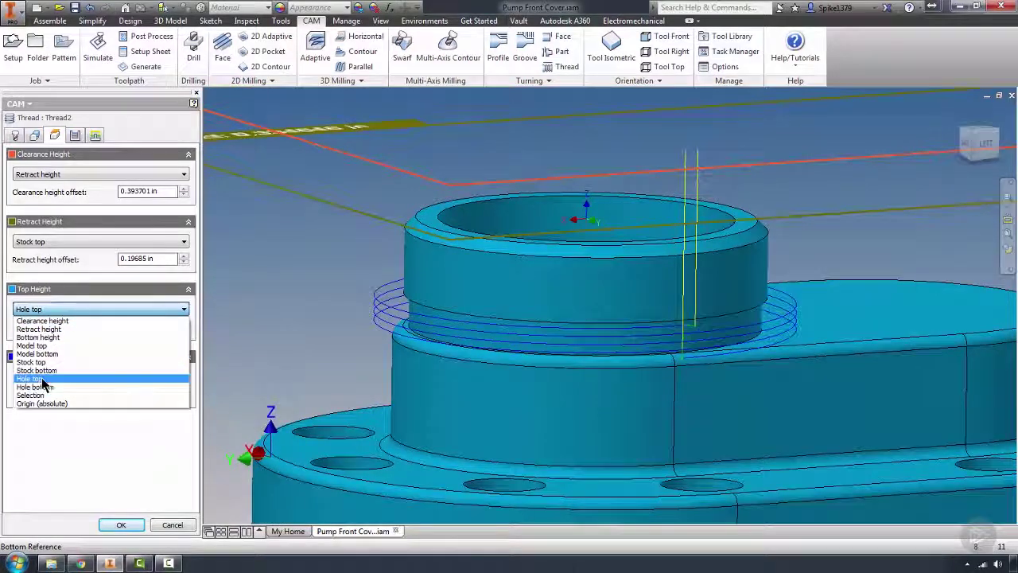
{"action": "left_click", "coordinate": [43, 380]}
{"action": "left_click", "coordinate": [51, 377]}
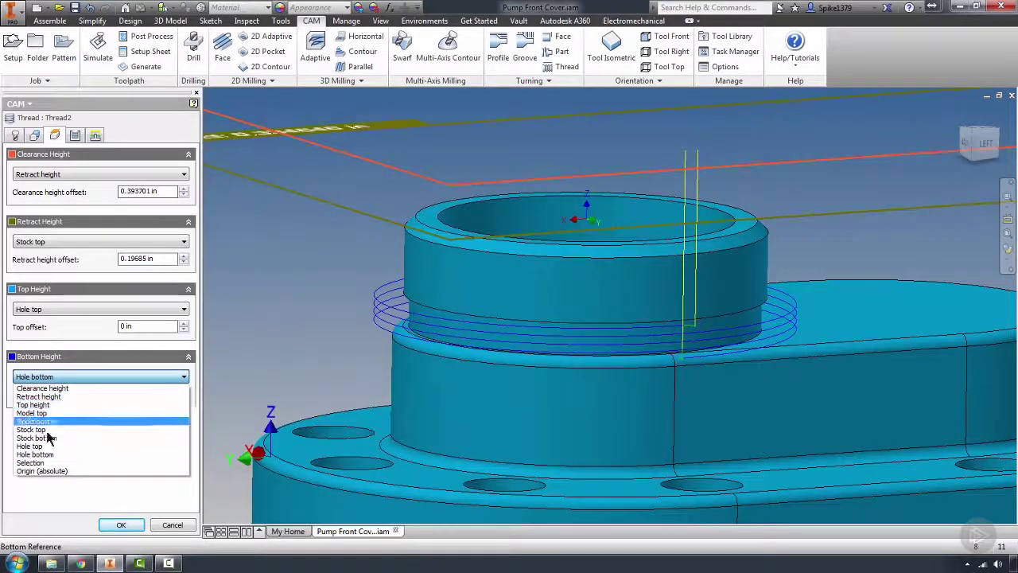
{"action": "left_click", "coordinate": [35, 462]}
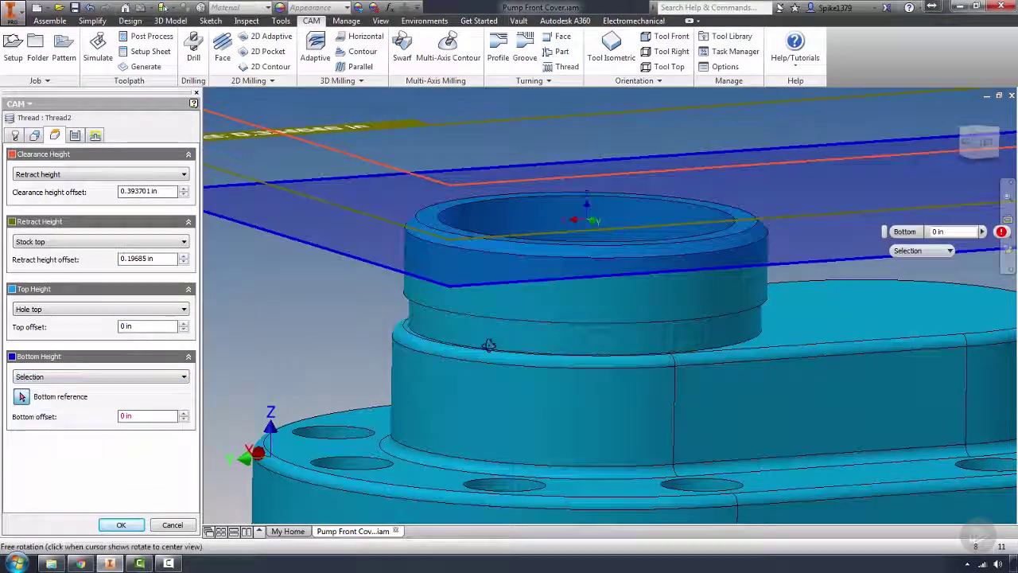
{"action": "scroll", "coordinate": [488, 344], "scroll_direction": "up", "scroll_amount": 5}
{"action": "left_click", "coordinate": [429, 306]}
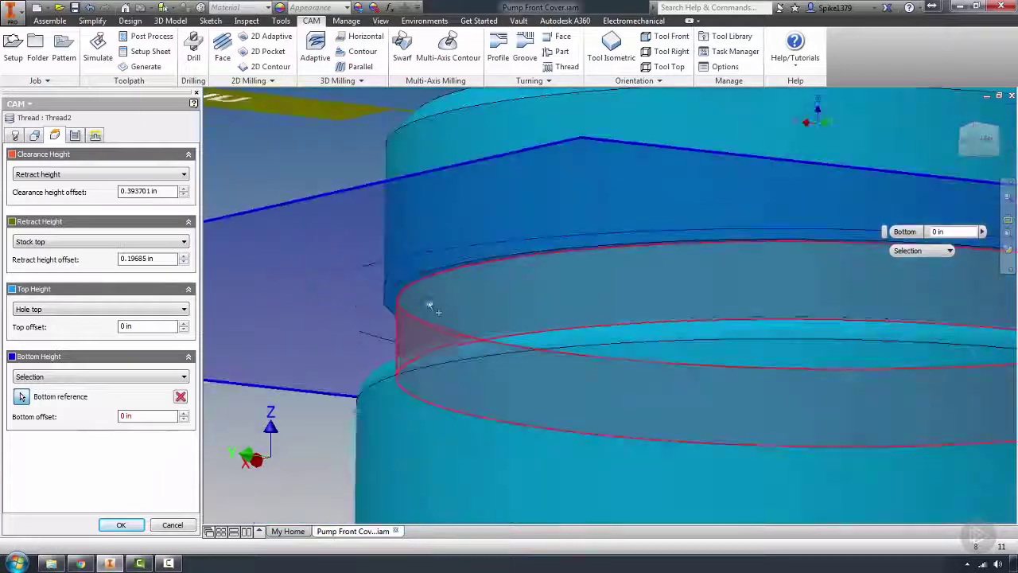
{"action": "middle_click_drag", "start_coordinate": [430, 306], "coordinate": [427, 307], "text": "shift"}
{"action": "middle_click_drag", "start_coordinate": [504, 331], "coordinate": [487, 337], "text": "shift"}
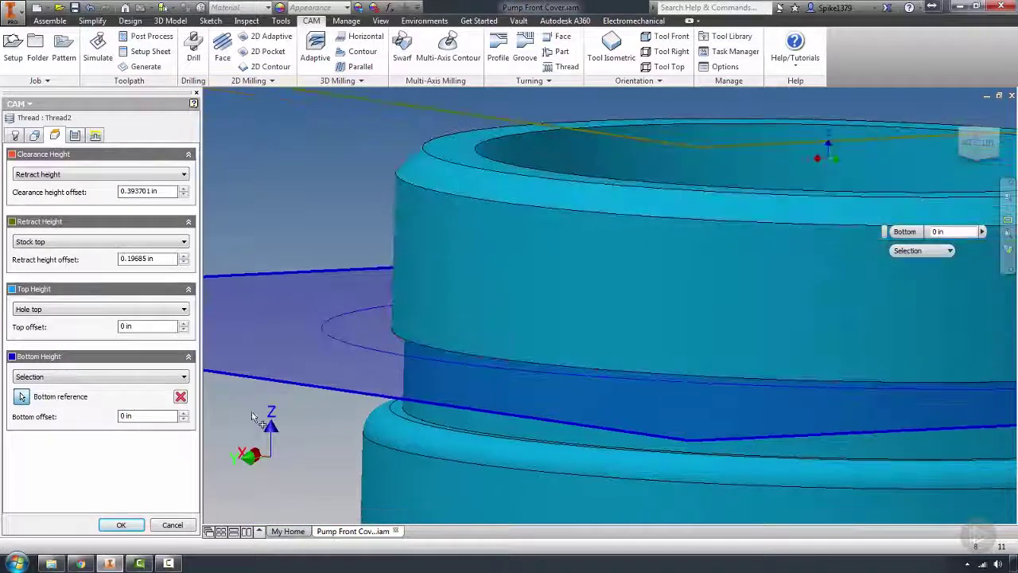
Enter a bottom offset of -0.03125 in for the thread, and replace it with -0.03 in.
{"action": "left_click", "coordinate": [150, 417]}
{"action": "key", "text": "BackSpace"}
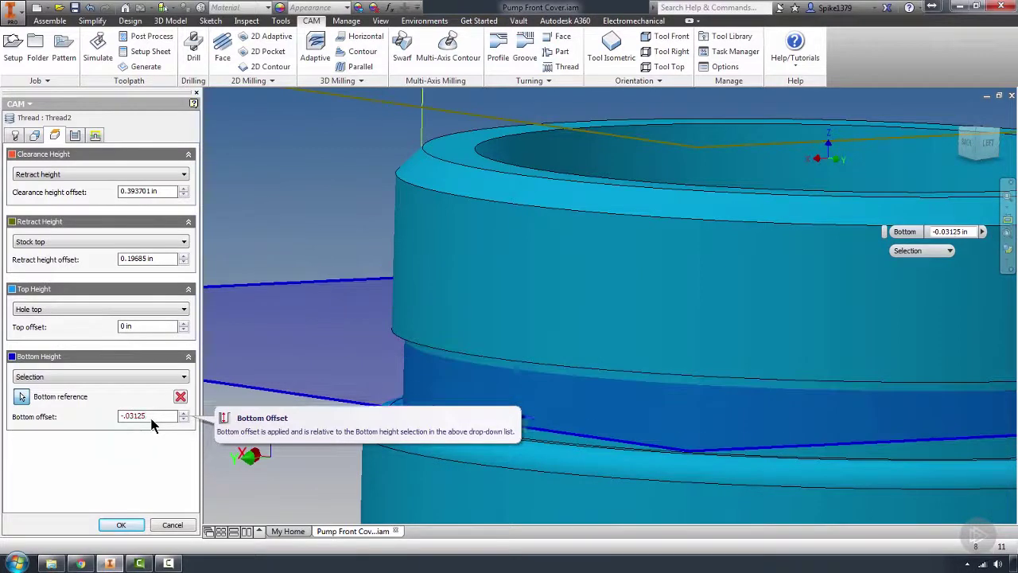
{"action": "key", "text": "Return"}
{"action": "scroll", "coordinate": [352, 373], "scroll_direction": "down", "scroll_amount": 3}
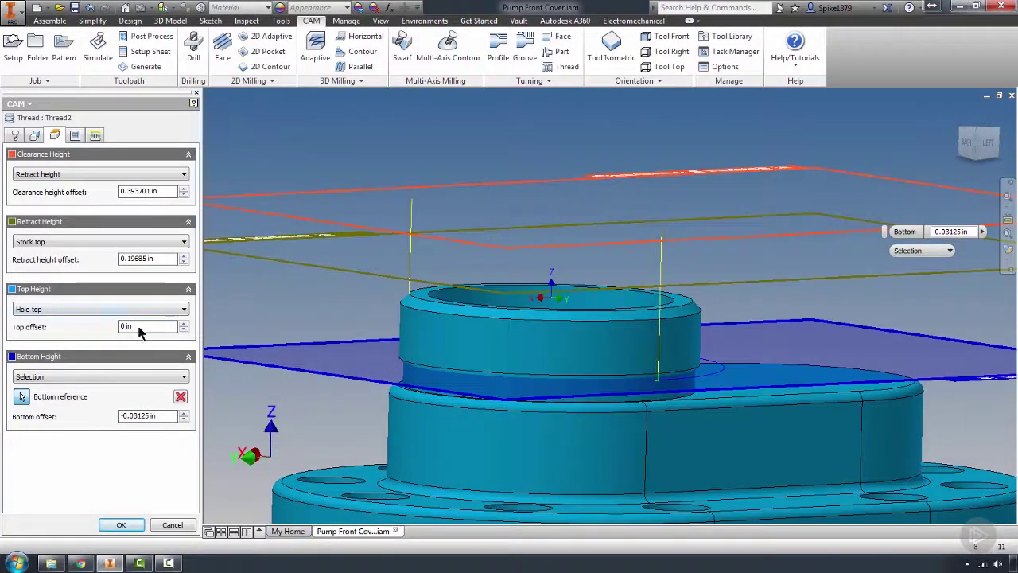
{"action": "left_click_drag", "start_coordinate": [157, 416], "coordinate": [64, 416]}
{"action": "type", "text": "-.03"}
Reference the thread's top height by Selection to the boss's top rim face, and accept the Thread2 changes.
{"action": "left_click", "coordinate": [145, 327]}
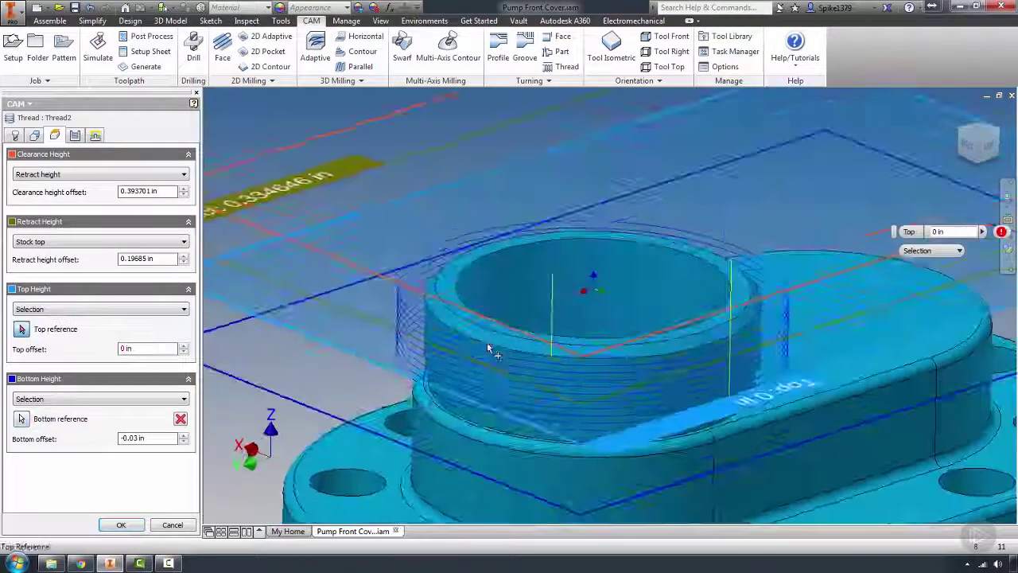
{"action": "middle_click_drag", "start_coordinate": [484, 351], "coordinate": [479, 330], "text": "shift"}
{"action": "scroll", "coordinate": [443, 264], "scroll_direction": "up", "scroll_amount": 3}
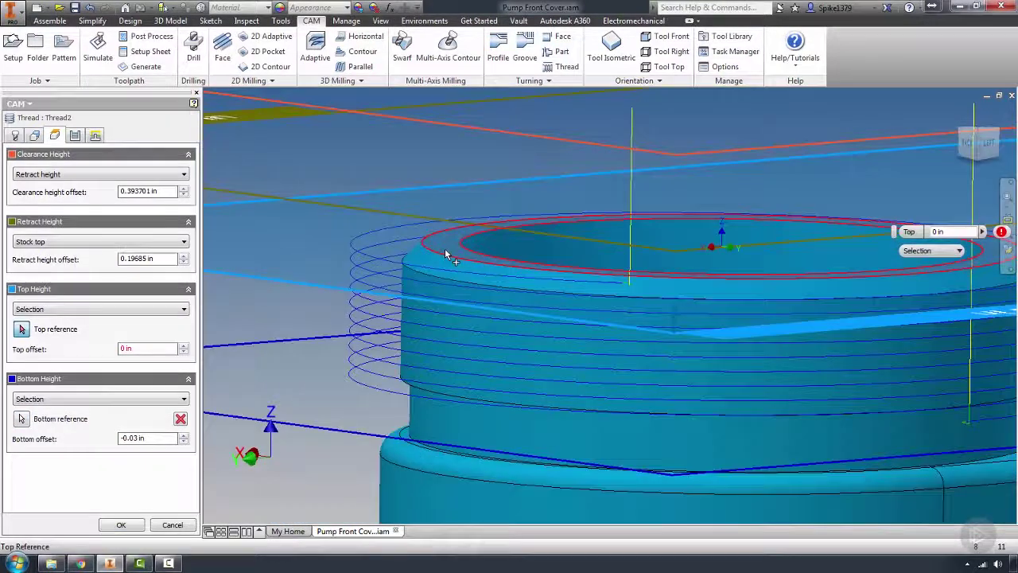
{"action": "left_click", "coordinate": [444, 248]}
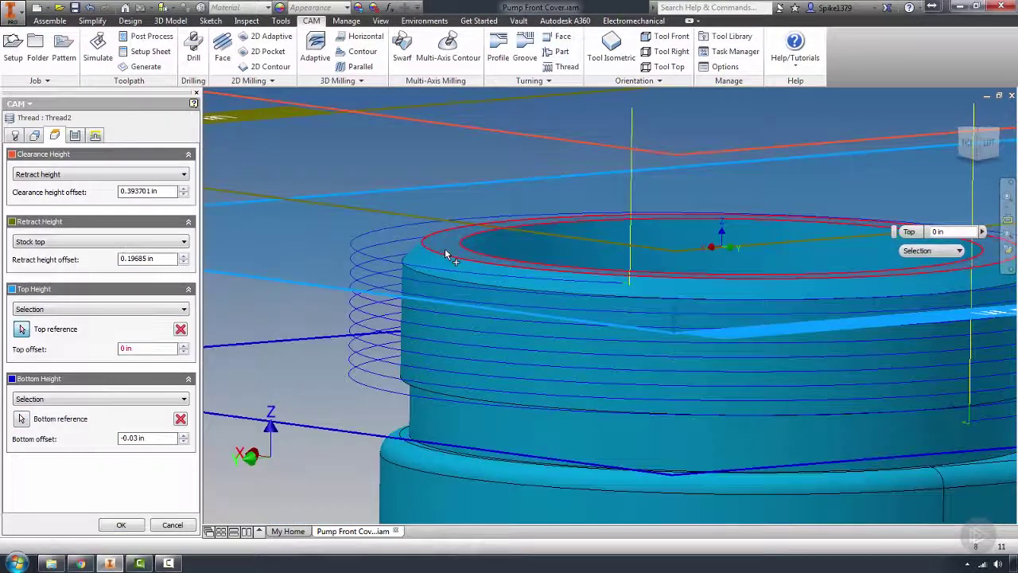
{"action": "left_click", "coordinate": [121, 524]}
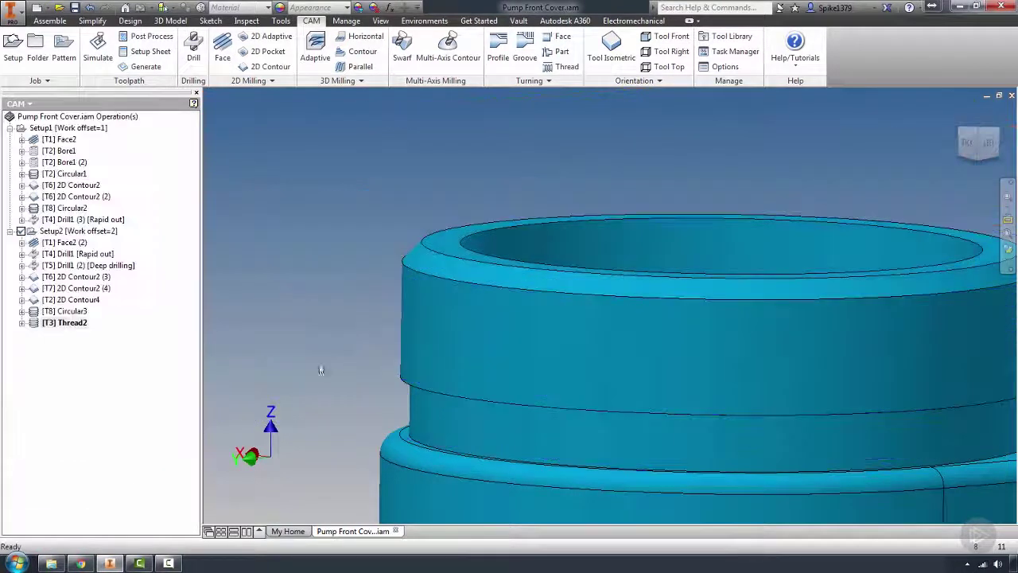
Check the updated Thread2 toolpath from the side, and simulate all of Setup2 to inspect the thread cuts on the boss.
{"action": "left_click", "coordinate": [47, 324]}
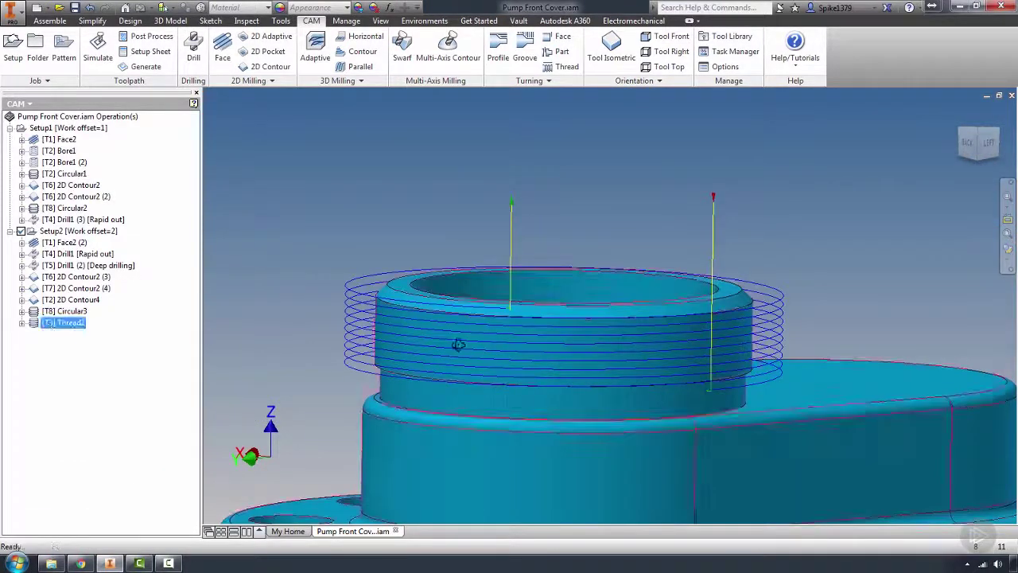
{"action": "middle_click_drag", "start_coordinate": [456, 345], "coordinate": [364, 358], "text": "shift"}
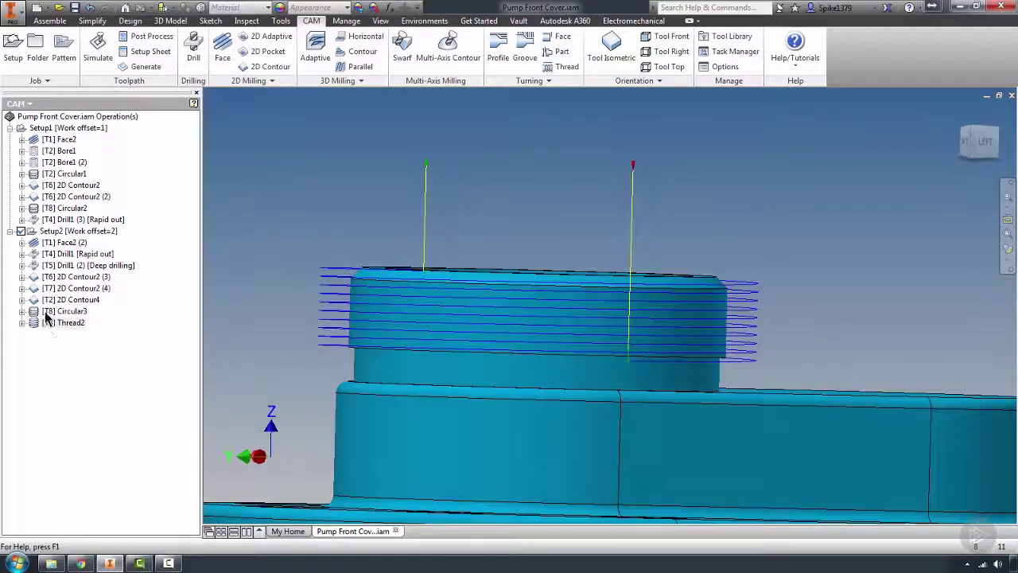
{"action": "left_click", "coordinate": [38, 231]}
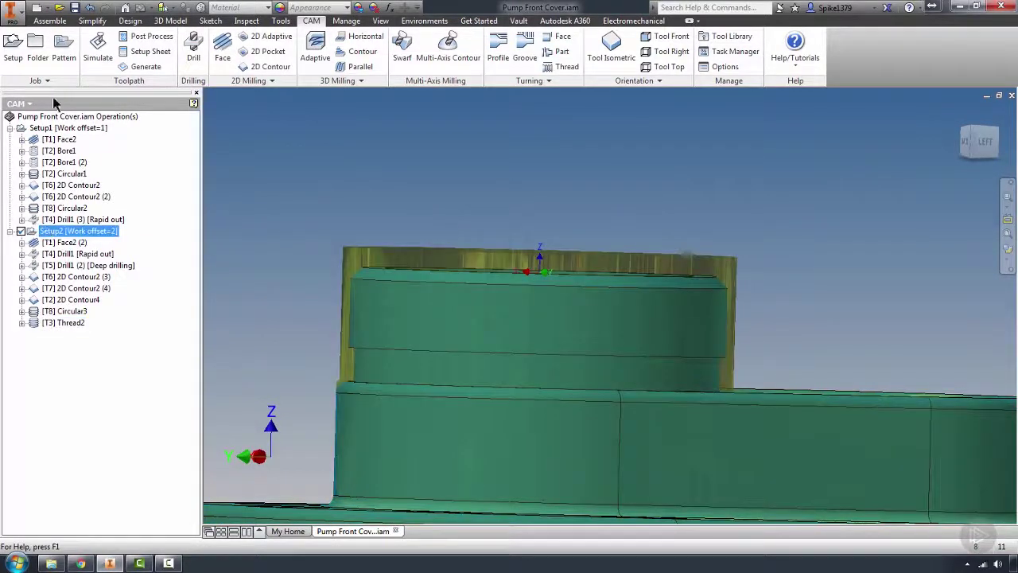
{"action": "left_click", "coordinate": [98, 50]}
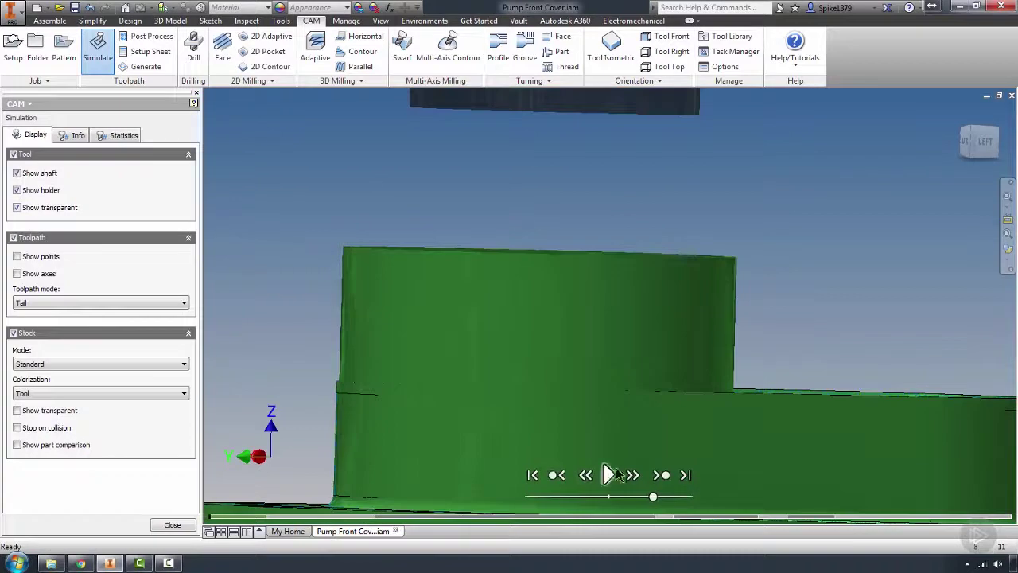
{"action": "left_click", "coordinate": [615, 475]}
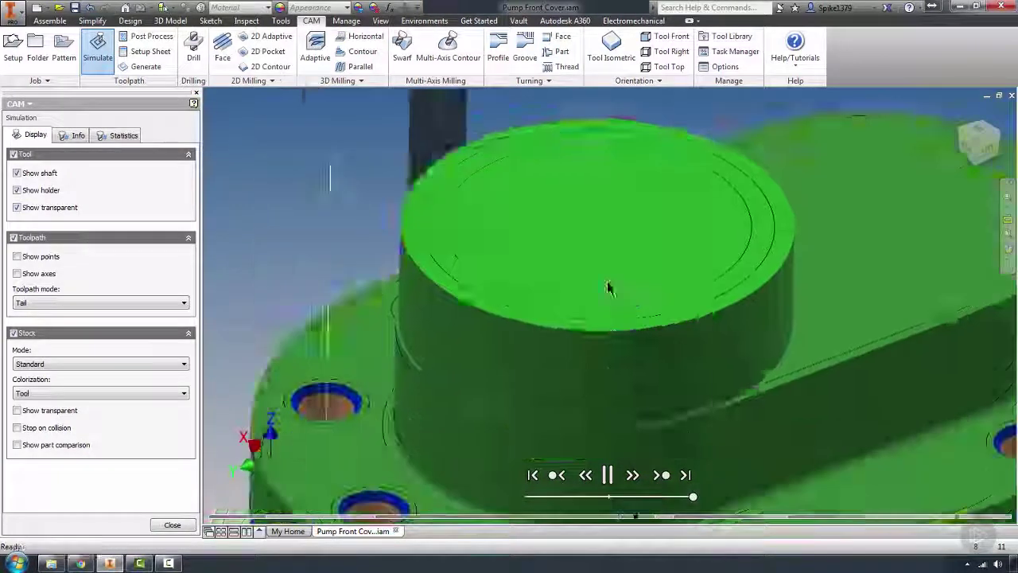
{"action": "scroll", "coordinate": [661, 309], "scroll_direction": "down", "scroll_amount": 1}
{"action": "middle_click_drag", "start_coordinate": [655, 358], "coordinate": [655, 308], "text": "shift"}
{"action": "scroll", "coordinate": [374, 184], "scroll_direction": "down", "scroll_amount": 3}
{"action": "middle_click_drag", "start_coordinate": [380, 186], "coordinate": [402, 224]}
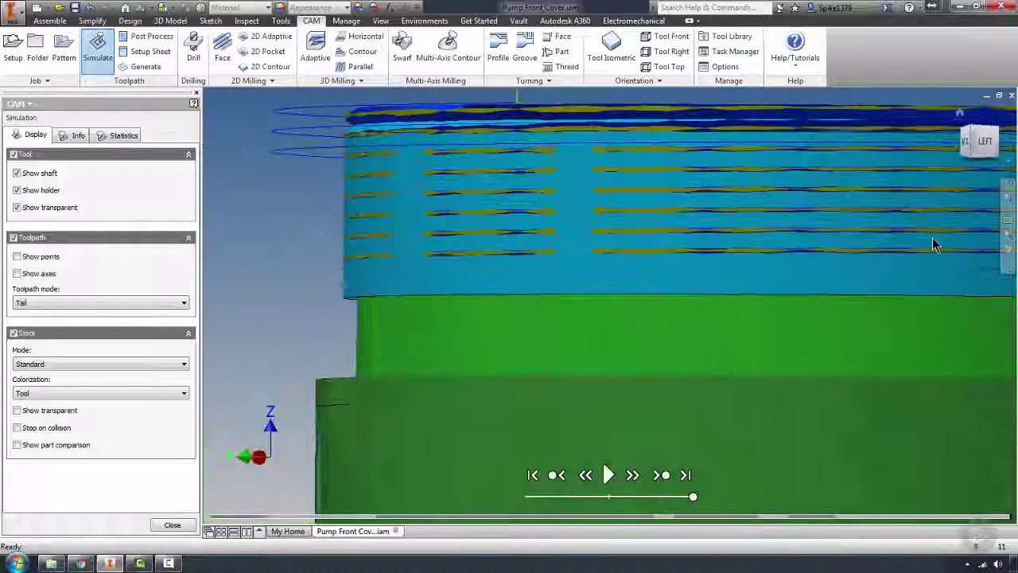
Switch the visual style to Wireframe for viewing the simulated thread cuts.
{"action": "left_click", "coordinate": [1007, 253]}
{"action": "left_click", "coordinate": [913, 327]}
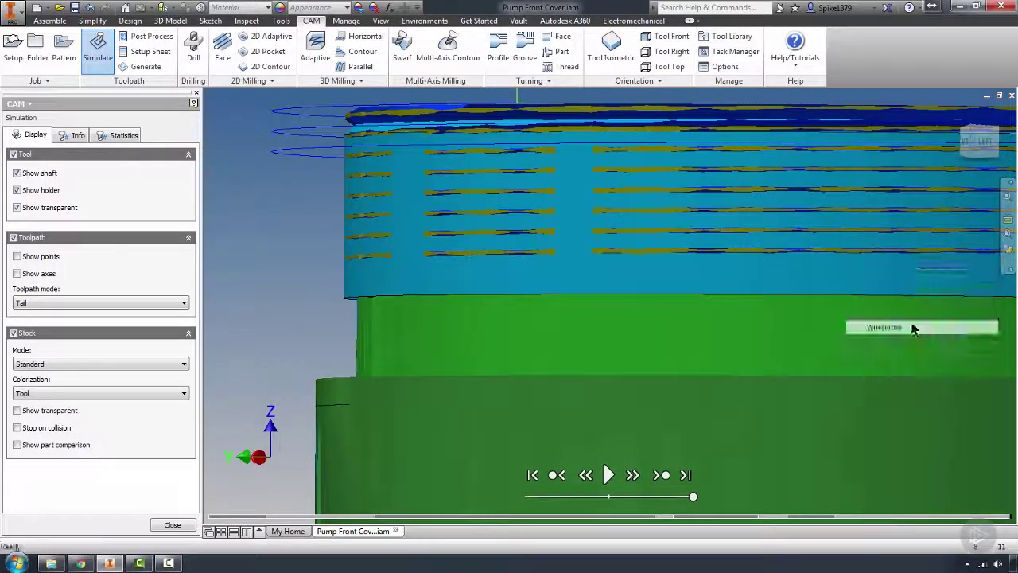